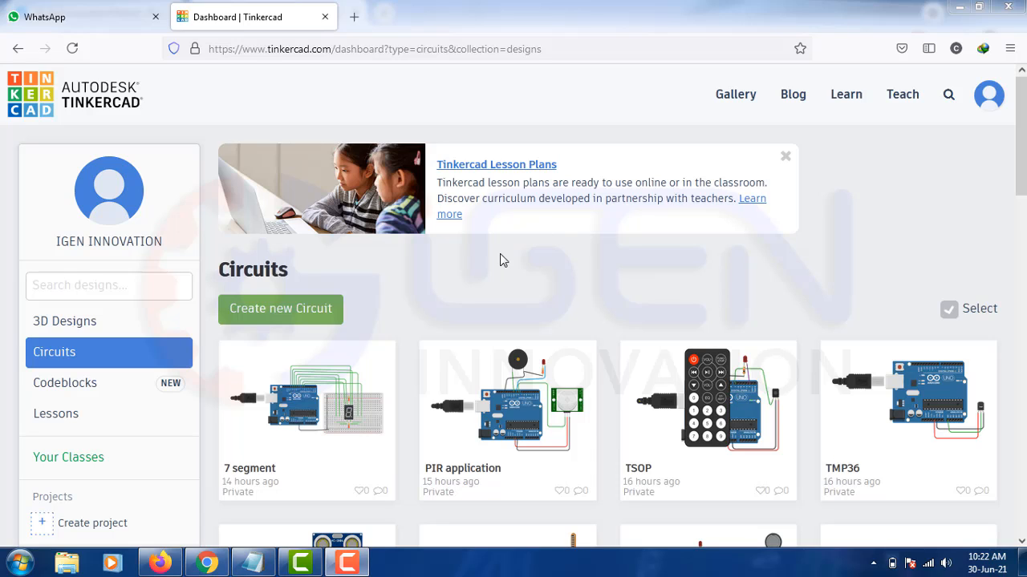
# Create a new circuit and name it "LCD interfacing".
pyautogui.click(278, 313)
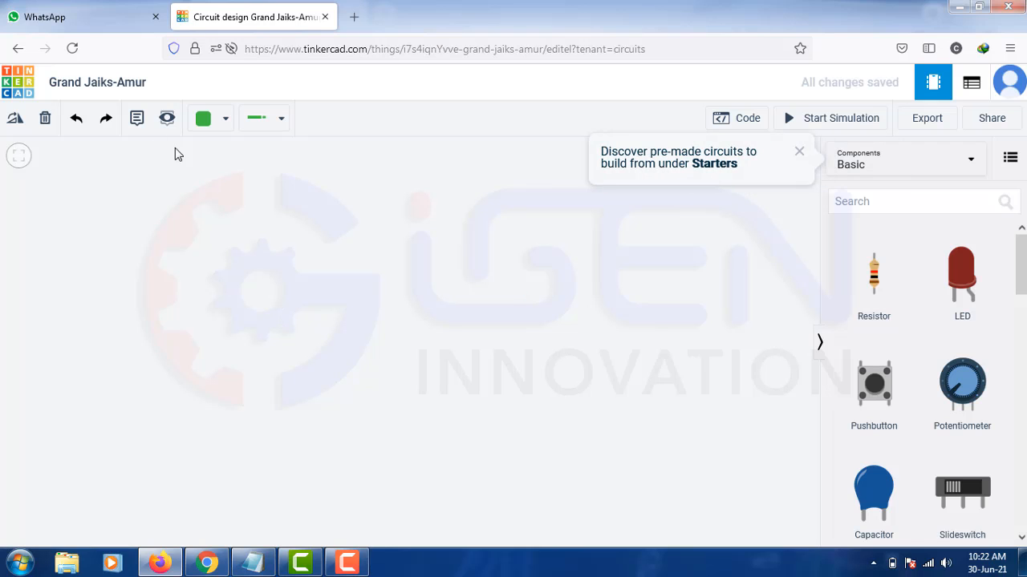
pyautogui.click(101, 85)
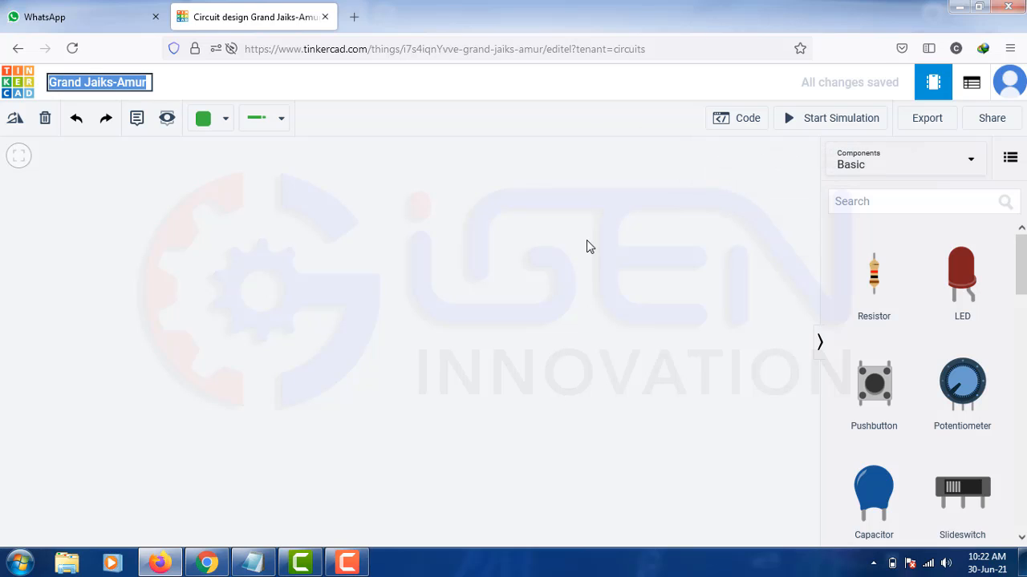
pyautogui.write('LCD interfacing')
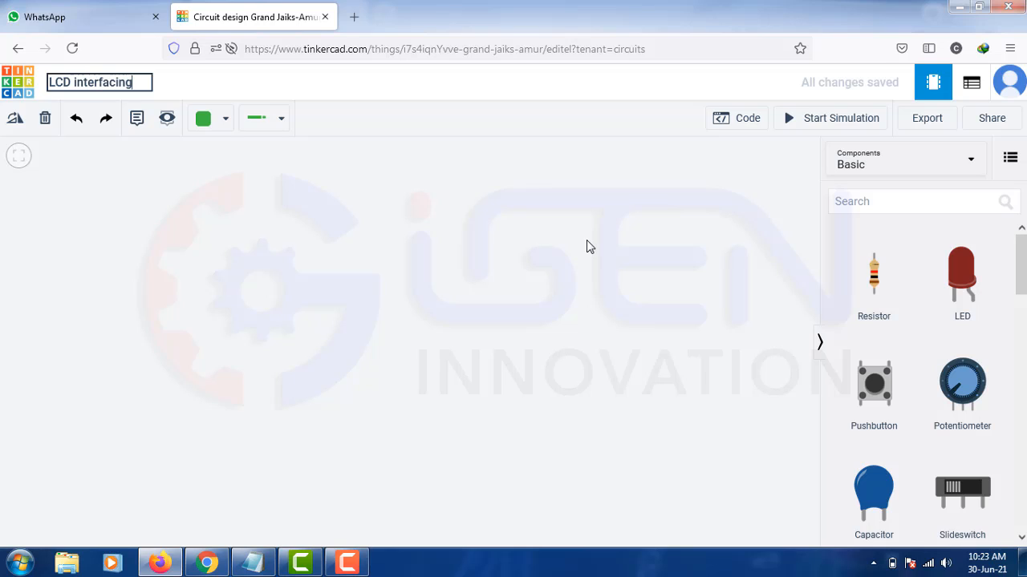
pyautogui.press('Escape')
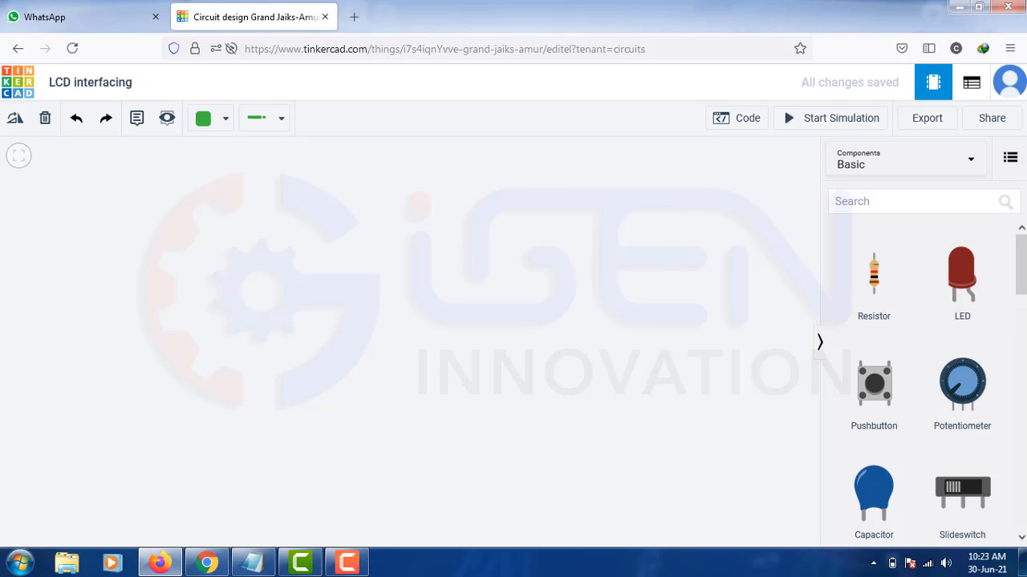
# Show all components in the library and place an LCD 16 x 2 in the middle of the workplane.
pyautogui.moveTo(1022, 281); pyautogui.dragTo(999, 248)
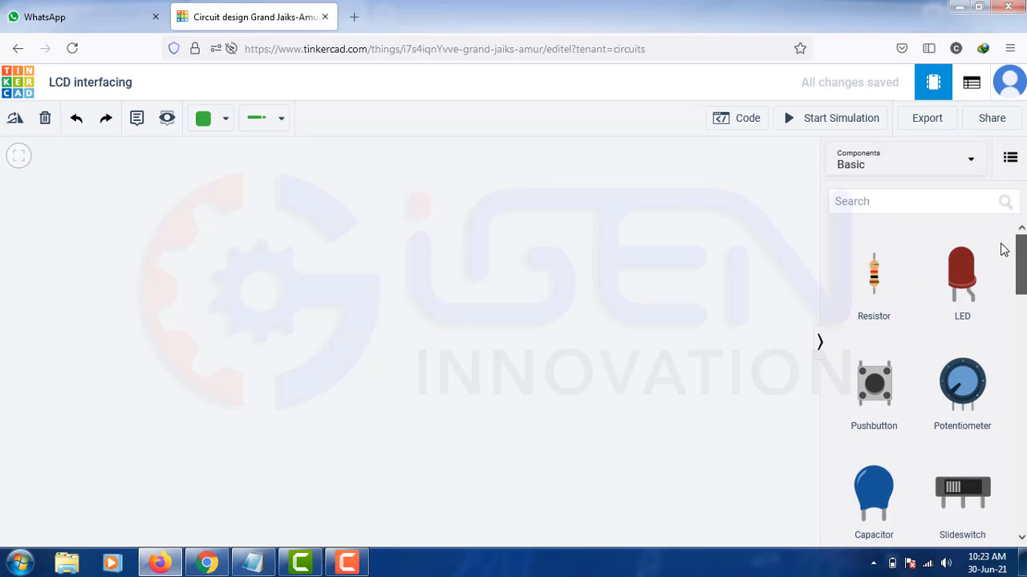
pyautogui.click(896, 168)
pyautogui.click(882, 226)
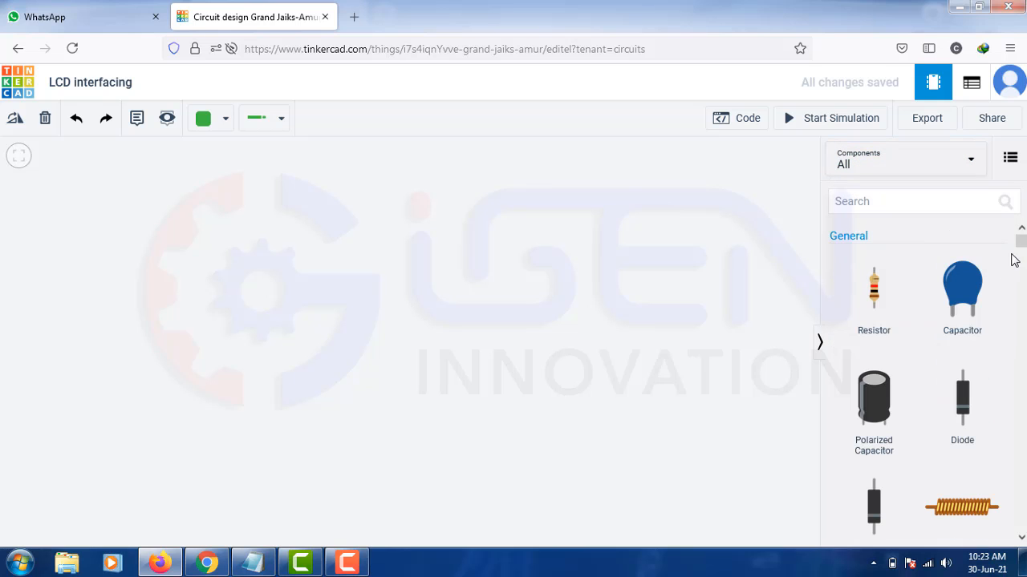
pyautogui.moveTo(1020, 247); pyautogui.dragTo(495, 341)
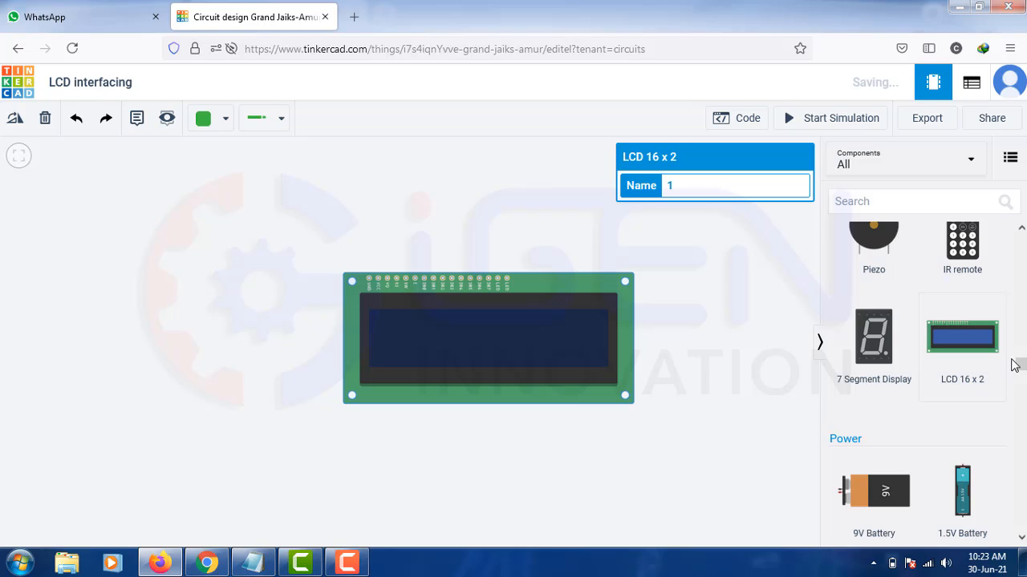
# Place a Breadboard Mini directly above the LCD and put a resistor across its centre gap near the far right columns.
pyautogui.moveTo(1020, 369); pyautogui.dragTo(1020, 389)
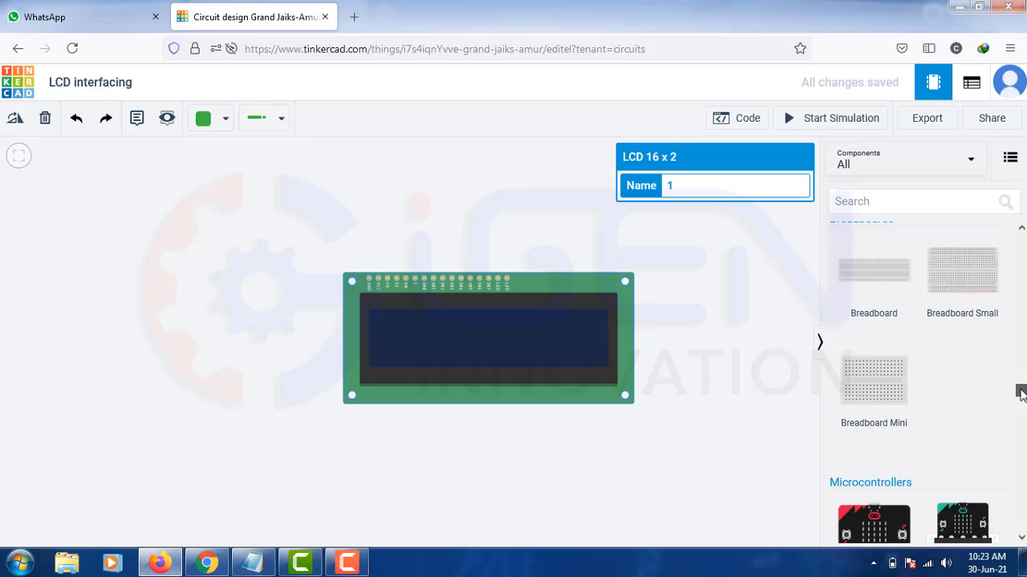
pyautogui.click(872, 381)
pyautogui.click(321, 215)
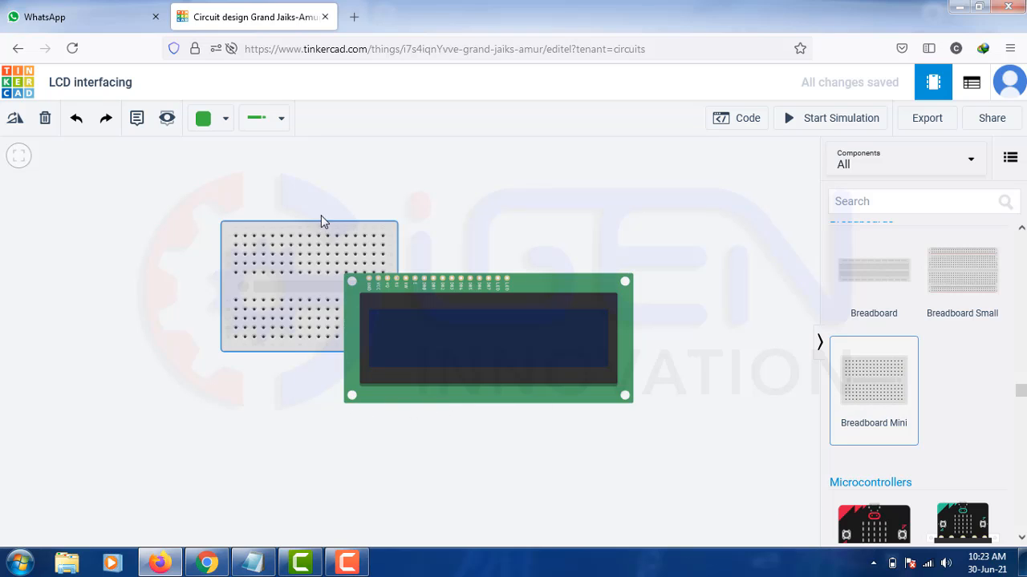
pyautogui.moveTo(344, 217); pyautogui.dragTo(424, 210)
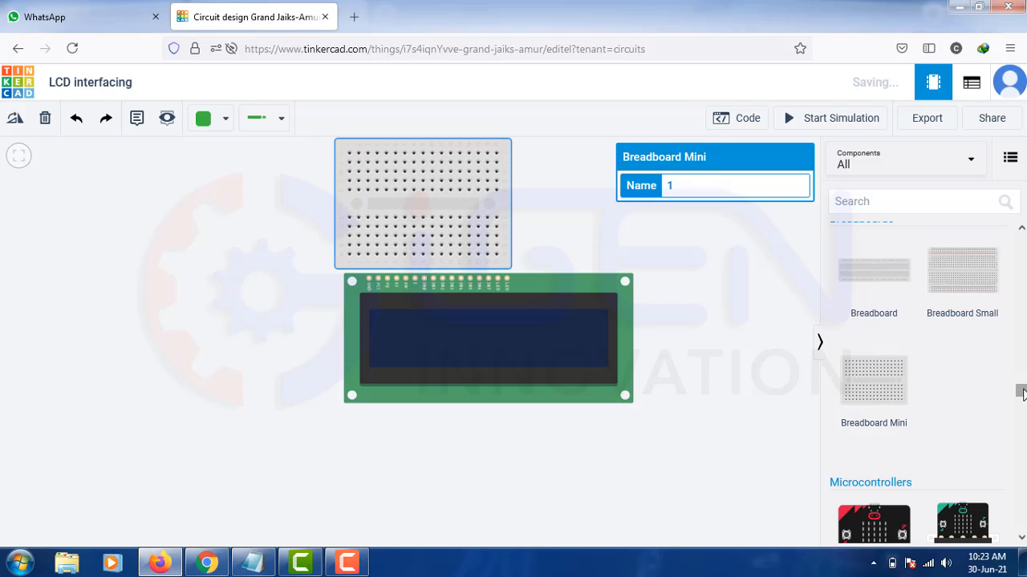
pyautogui.moveTo(1022, 393); pyautogui.dragTo(1022, 241)
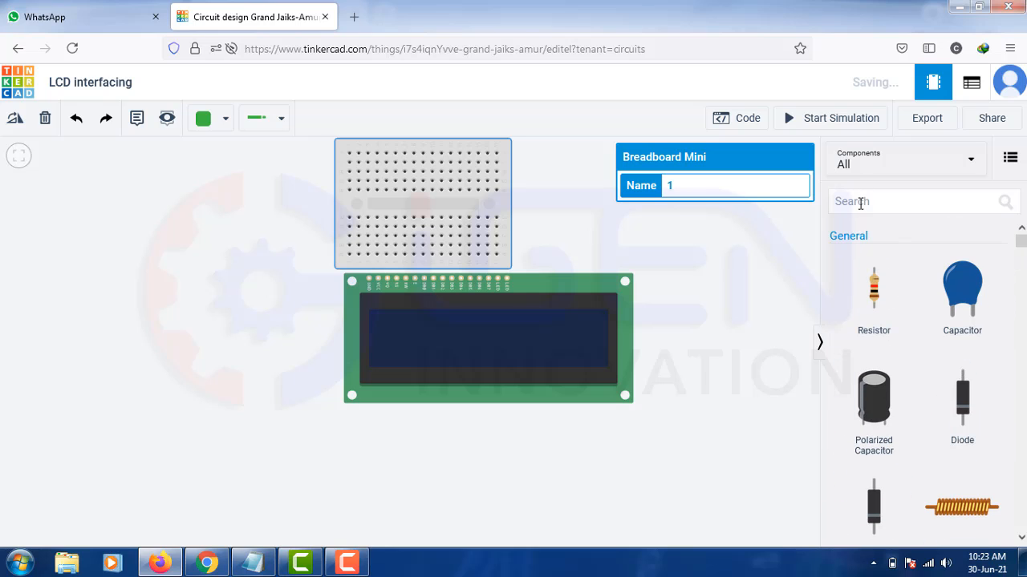
pyautogui.moveTo(880, 326); pyautogui.dragTo(492, 206)
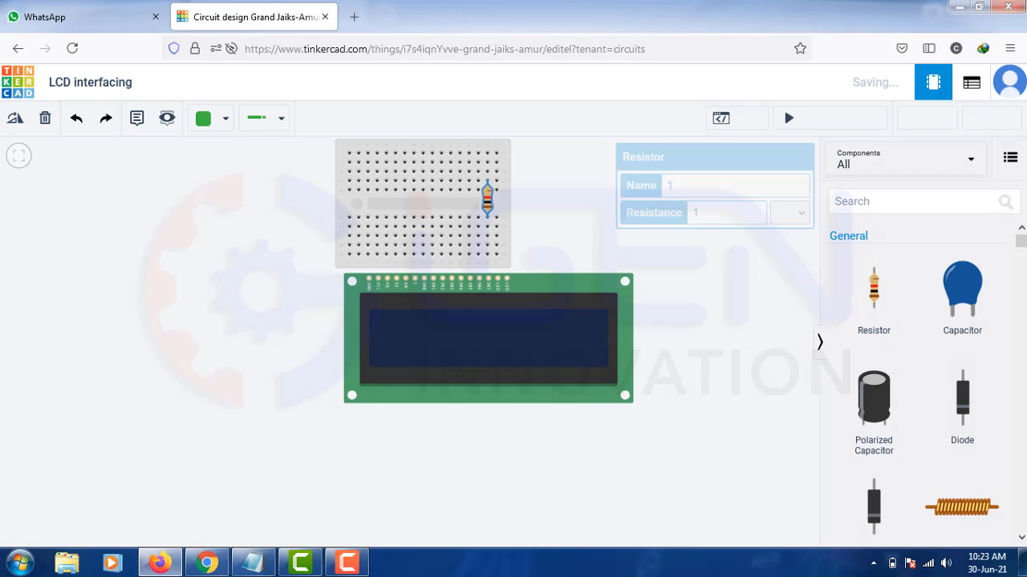
# Add an Arduino Uno R3 to the left of the LCD.
pyautogui.scroll(-10, 978, 339)
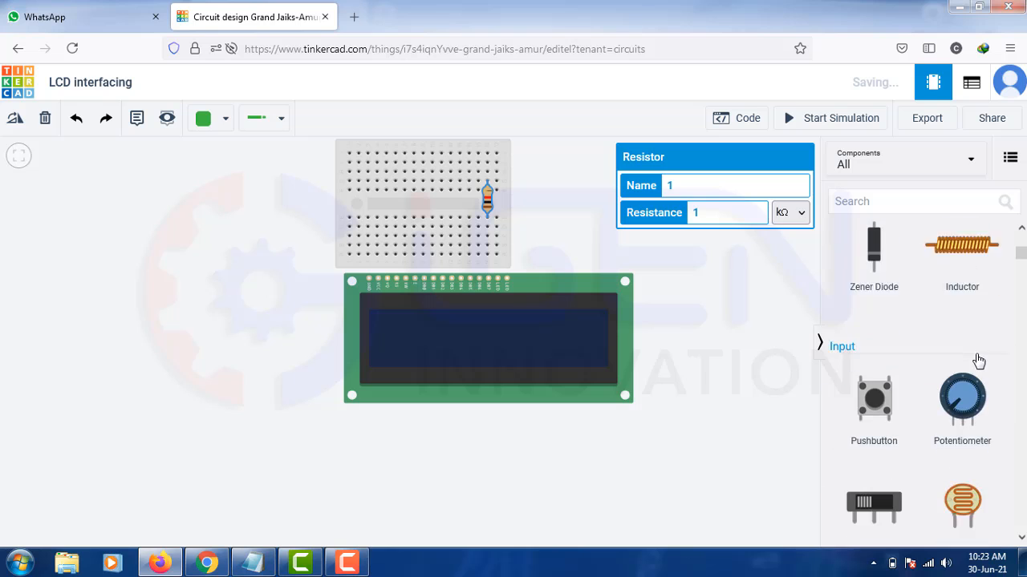
pyautogui.scroll(-10, 979, 367)
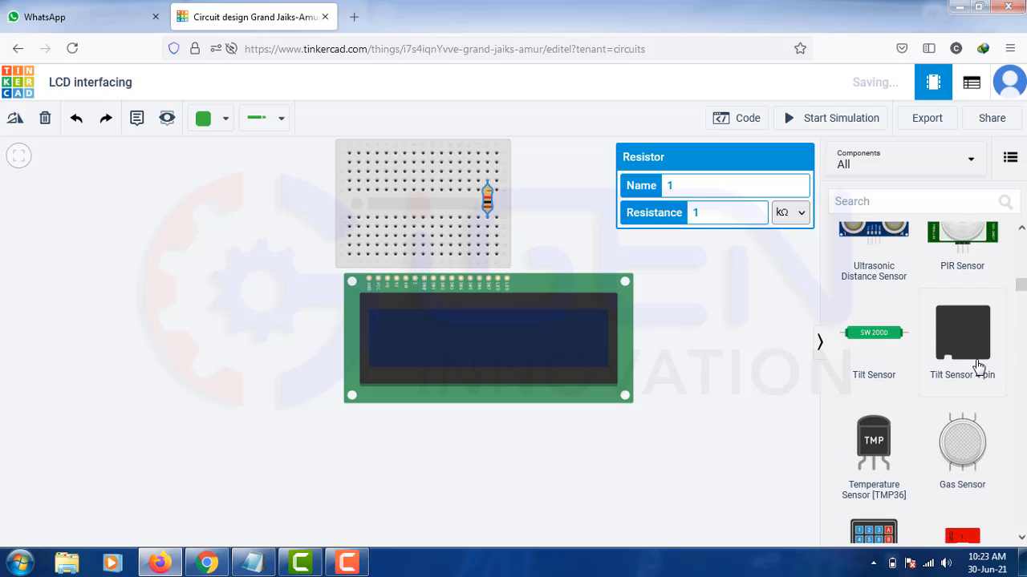
pyautogui.scroll(-10, 979, 367)
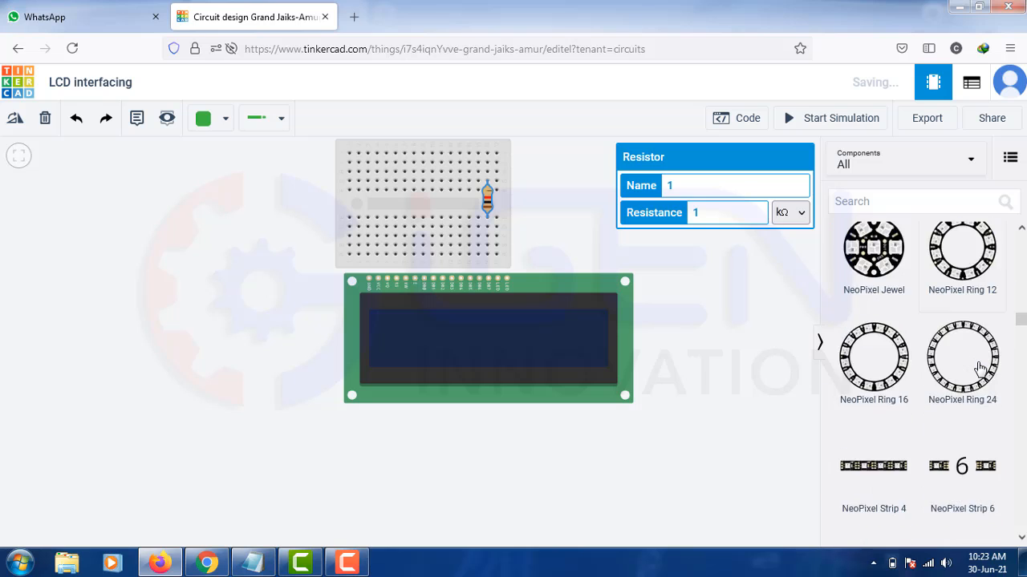
pyautogui.scroll(-10, 978, 368)
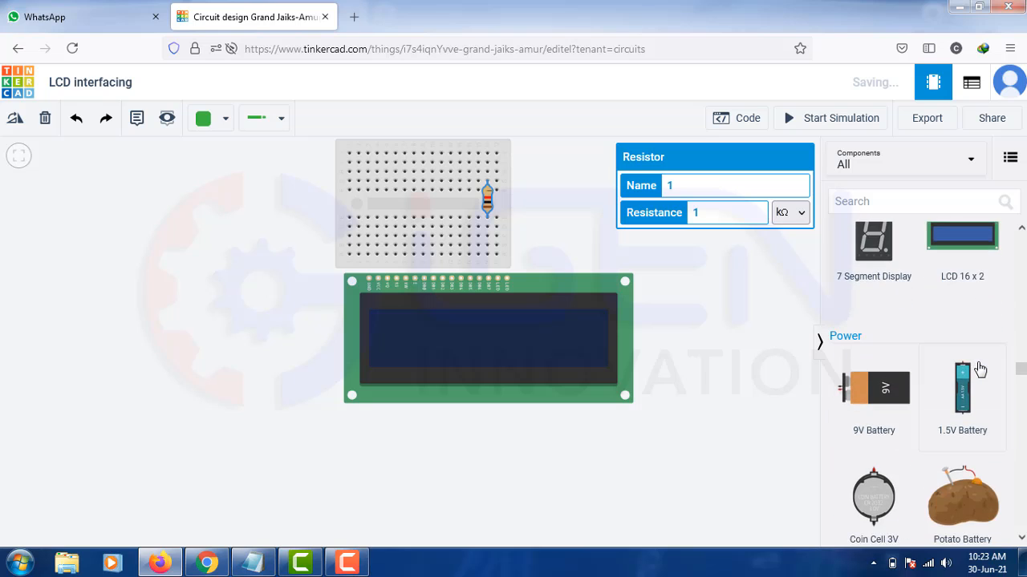
pyautogui.scroll(-2, 979, 368)
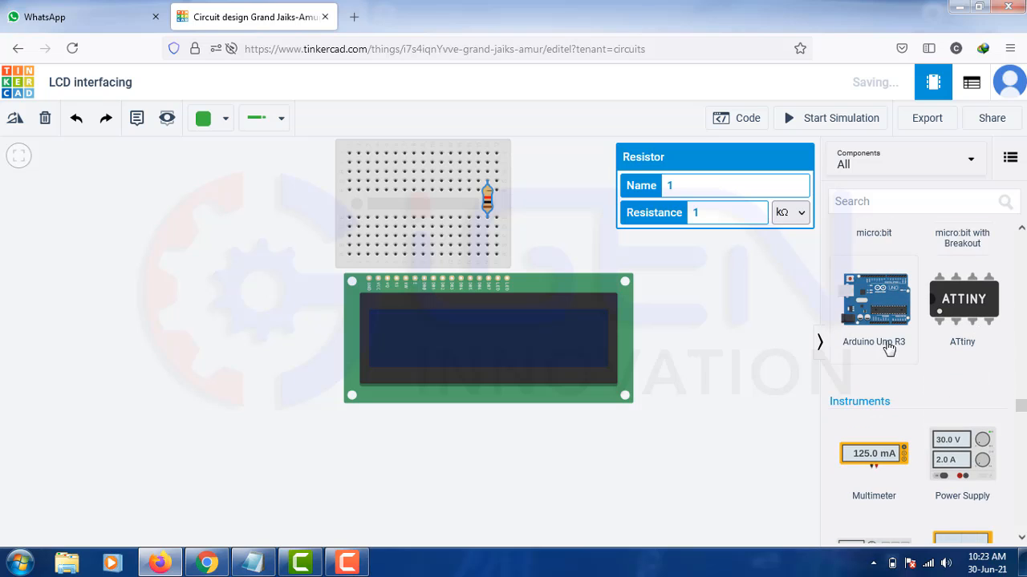
pyautogui.click(887, 346)
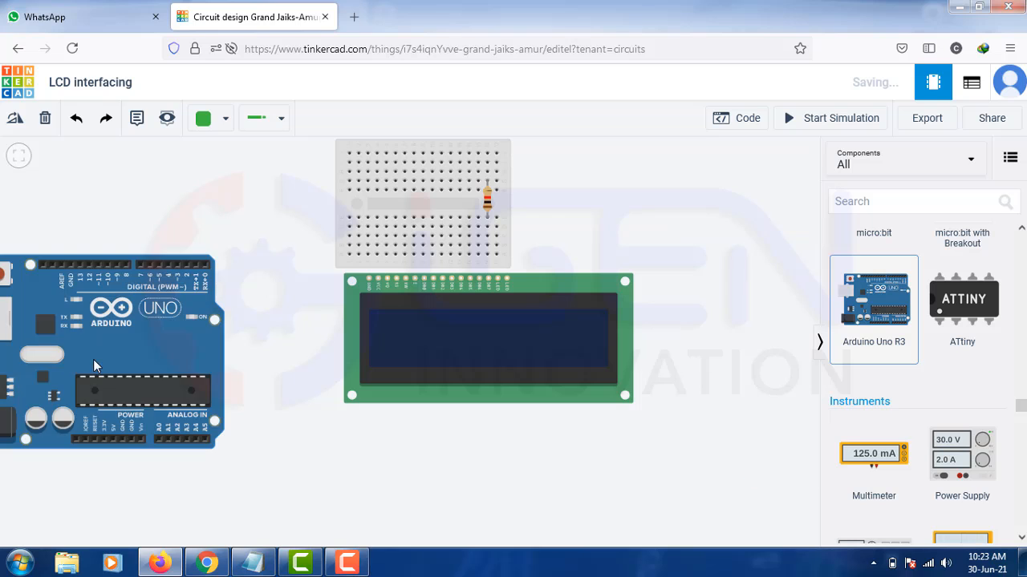
pyautogui.click(81, 314)
# Find the Potentiometer in the component library and place it on the mini breadboard, left of the resistor.
pyautogui.scroll(-10, 933, 407)
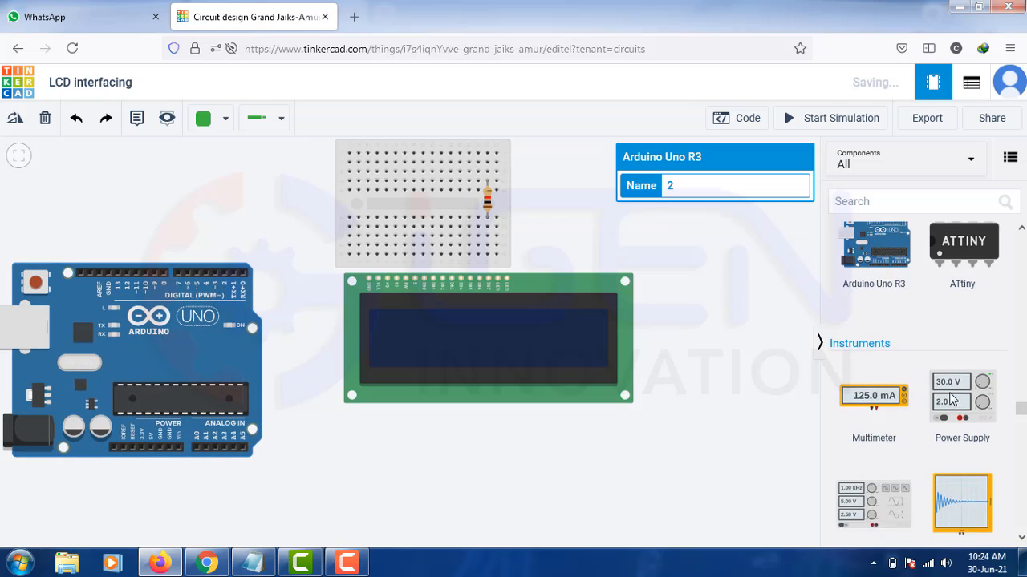
pyautogui.scroll(-3, 956, 407)
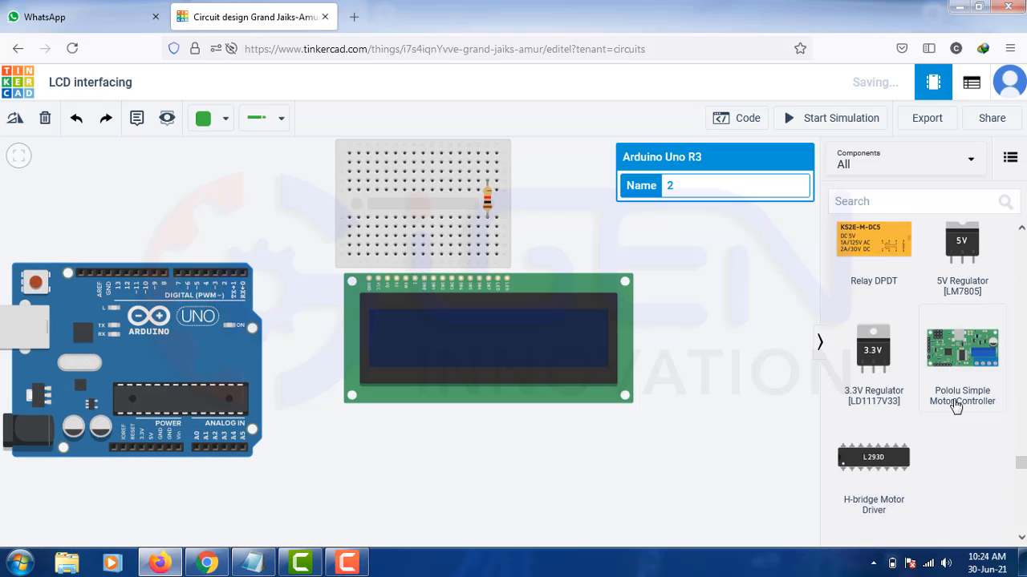
pyautogui.scroll(10, 955, 407)
pyautogui.scroll(-10, 956, 407)
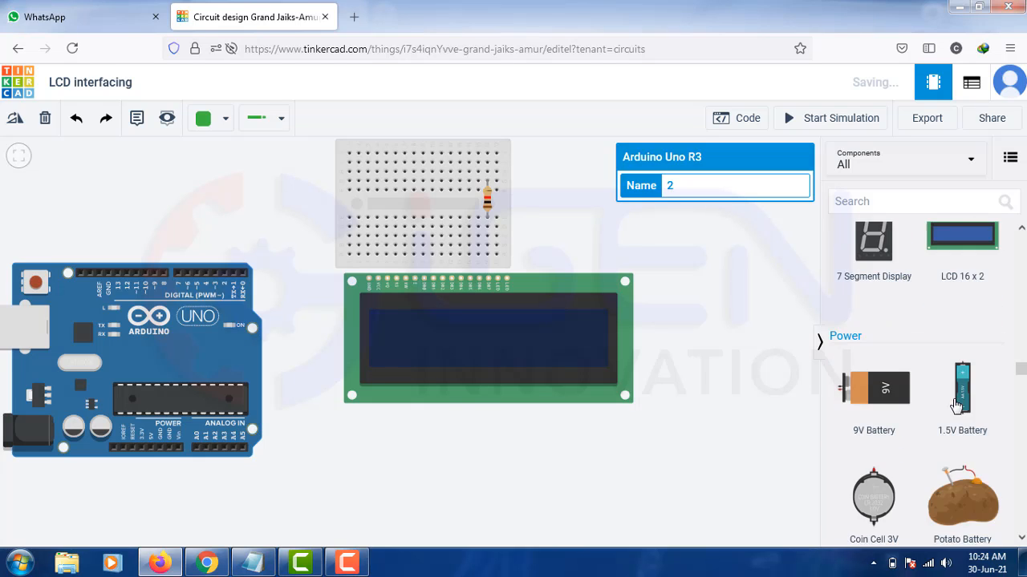
pyautogui.scroll(10, 955, 406)
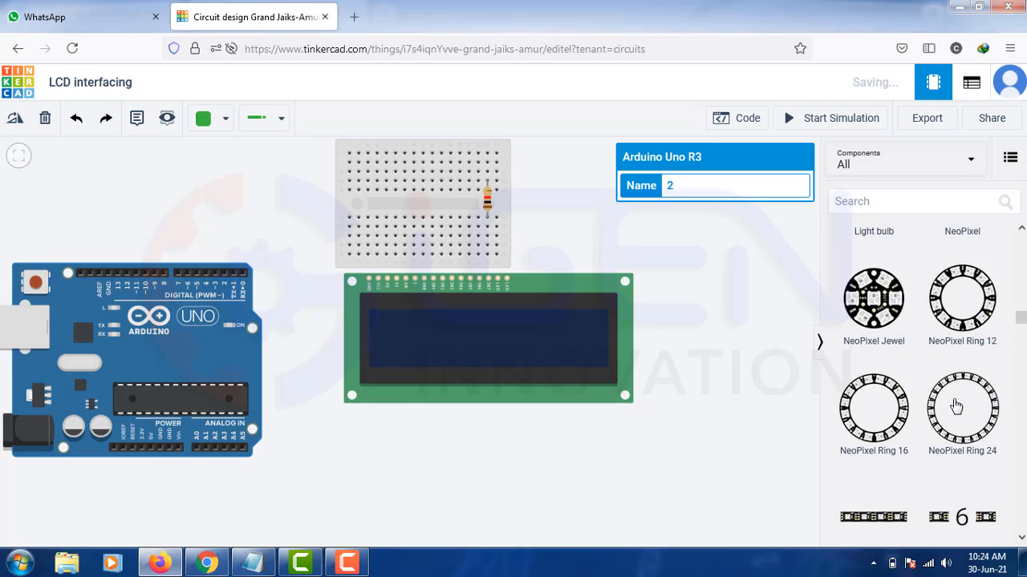
pyautogui.scroll(6, 955, 406)
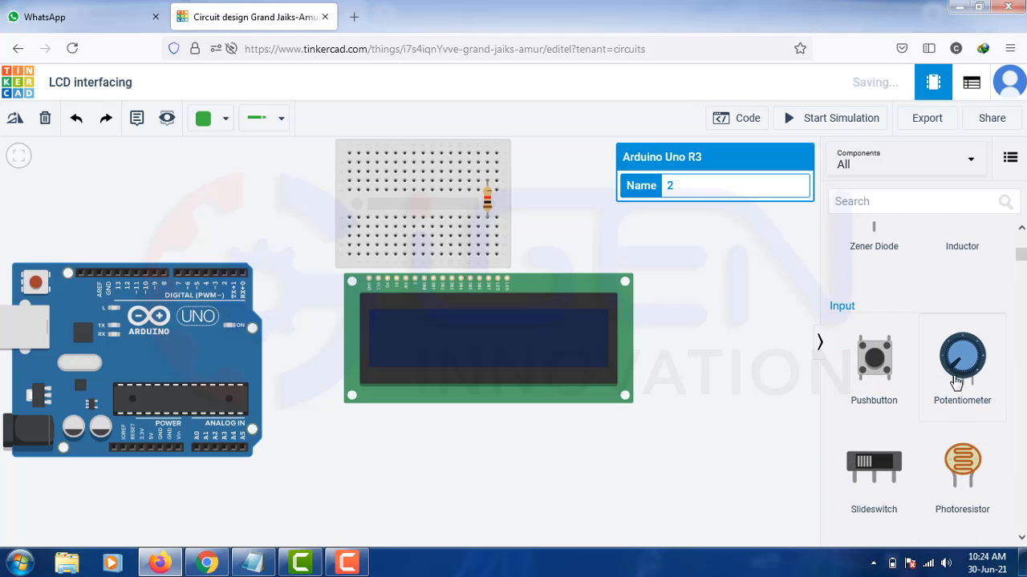
pyautogui.moveTo(955, 406); pyautogui.dragTo(414, 231)
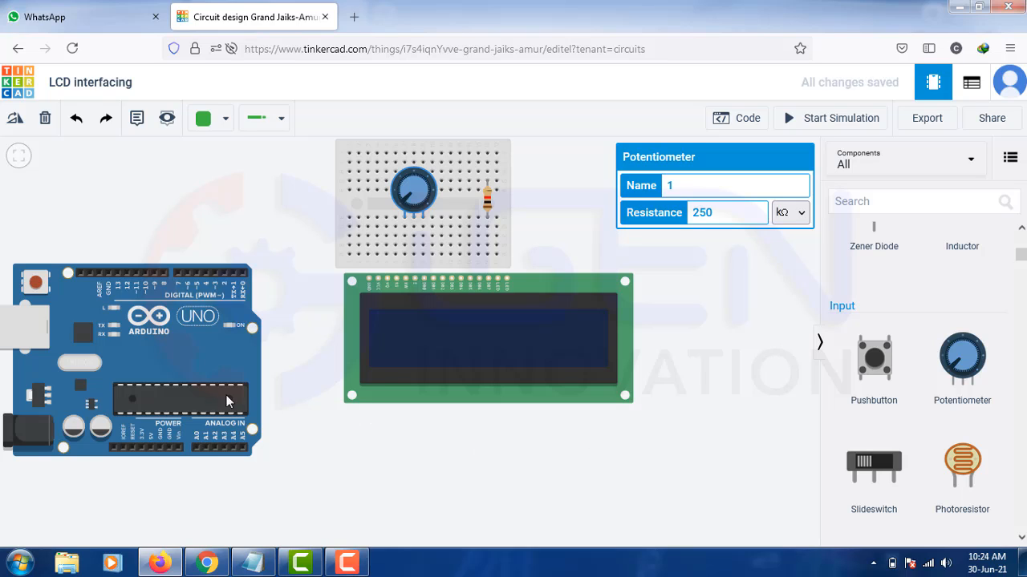
# Move the Arduino Uno closer to the LCD and slightly lower, and inspect the LCD's pin labels.
pyautogui.moveTo(223, 408); pyautogui.dragTo(260, 433)
pyautogui.scroll(1, 374, 280)
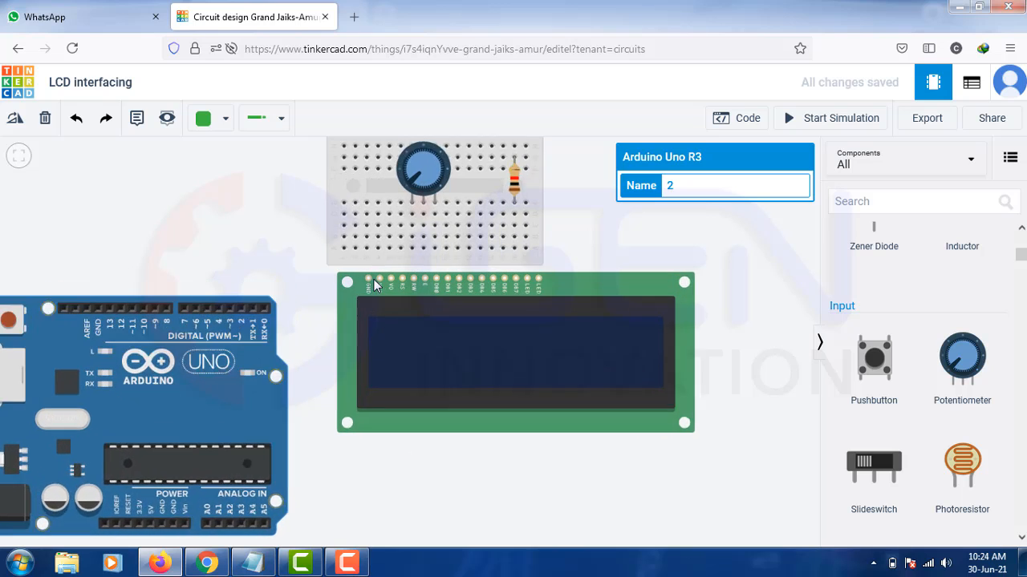
pyautogui.scroll(2, 373, 279)
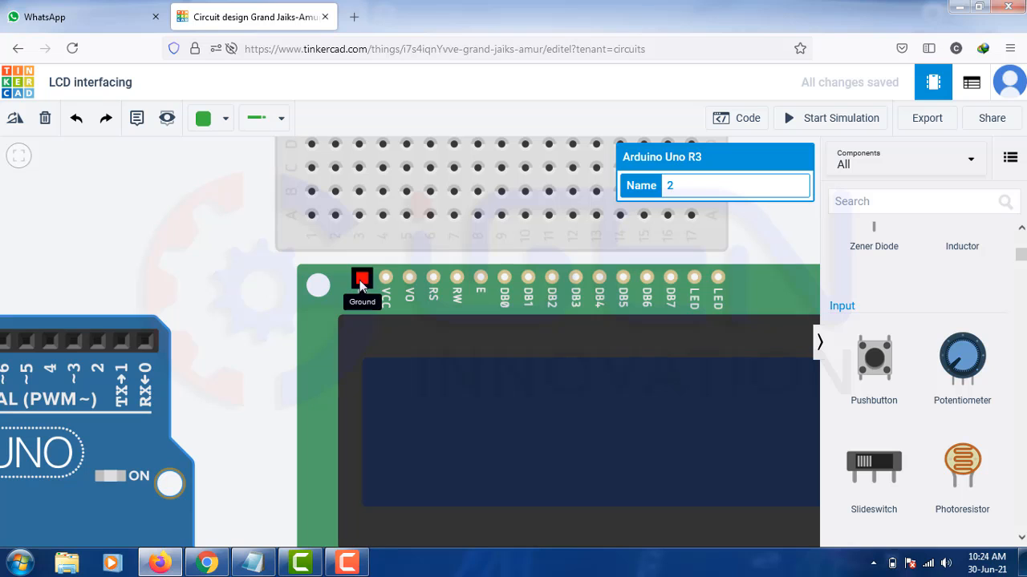
pyautogui.scroll(-3, 306, 318)
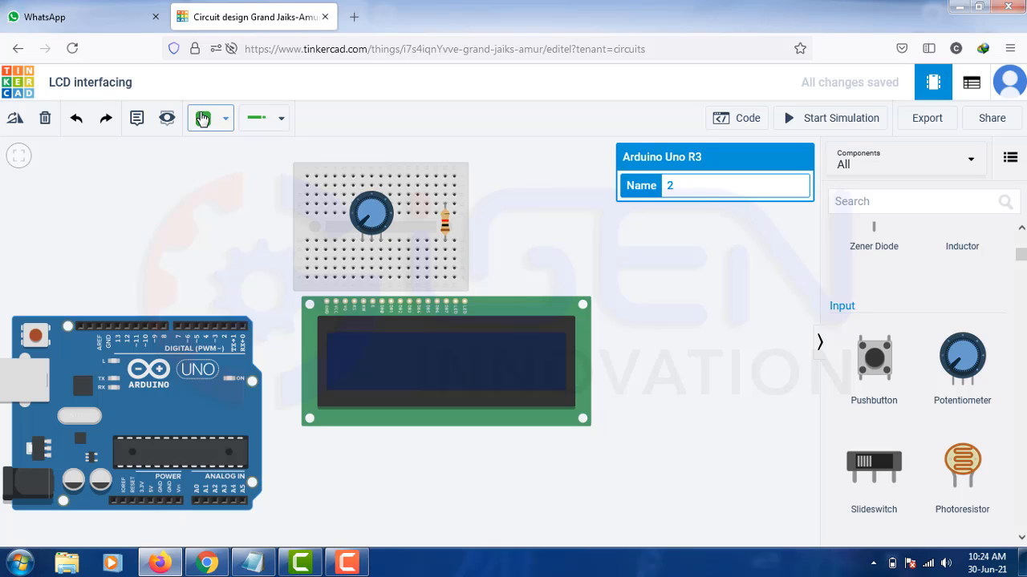
# Set the wire colour to black and try starting a wire from the Arduino's upper GND pin.
pyautogui.click(207, 118)
pyautogui.click(212, 168)
pyautogui.click(110, 327)
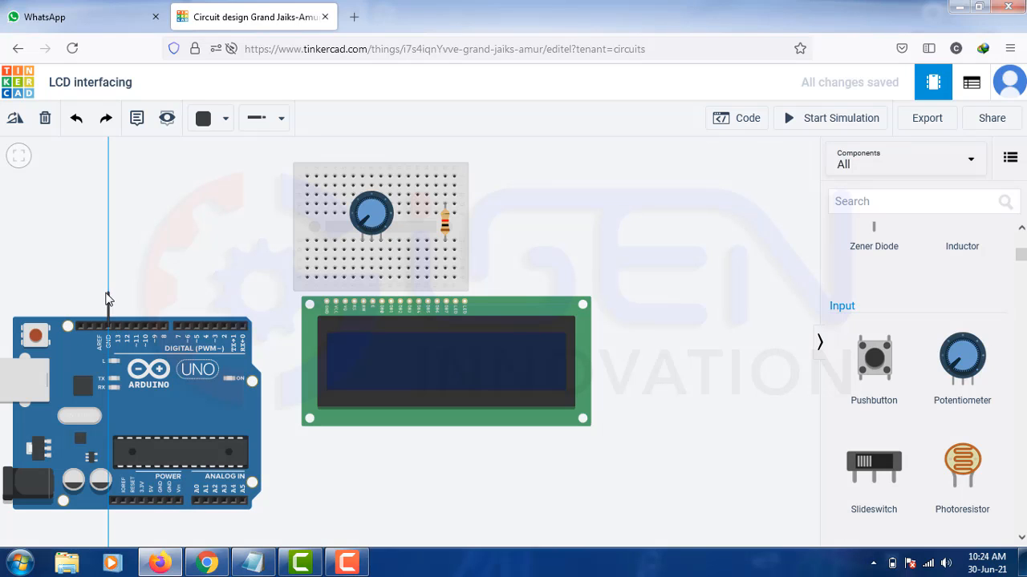
pyautogui.press('Escape')
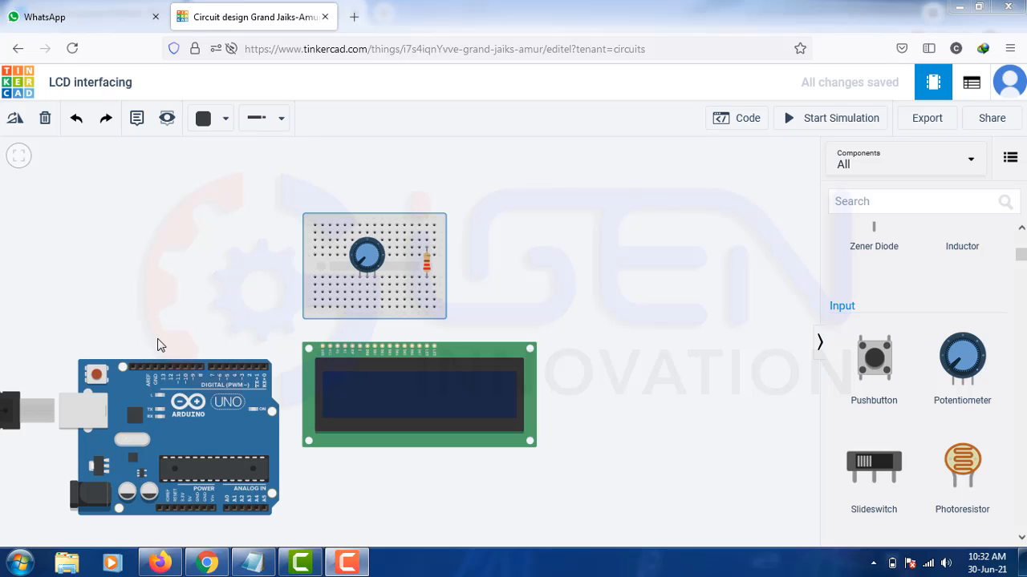
# Move the potentiometer and resistor off the mini breadboard to its right, and delete the mini breadboard.
pyautogui.moveTo(371, 255); pyautogui.dragTo(503, 201)
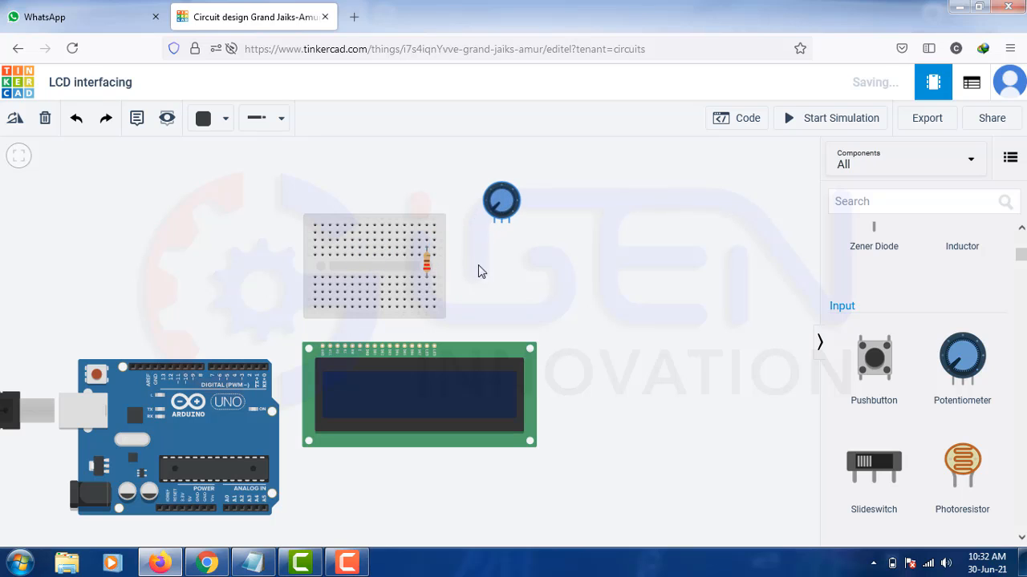
pyautogui.moveTo(427, 262); pyautogui.dragTo(495, 259)
pyautogui.click(438, 260)
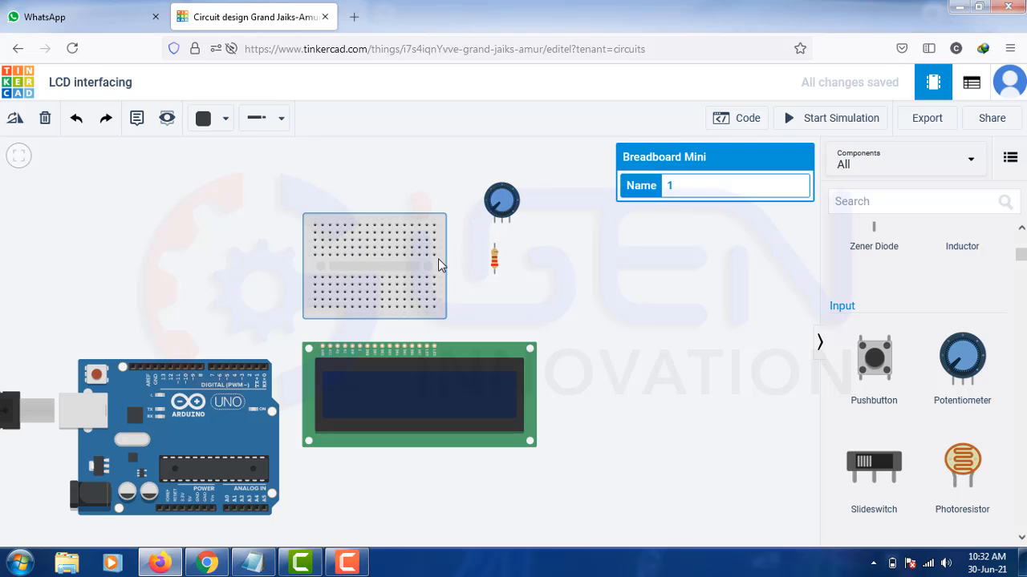
pyautogui.press('Delete')
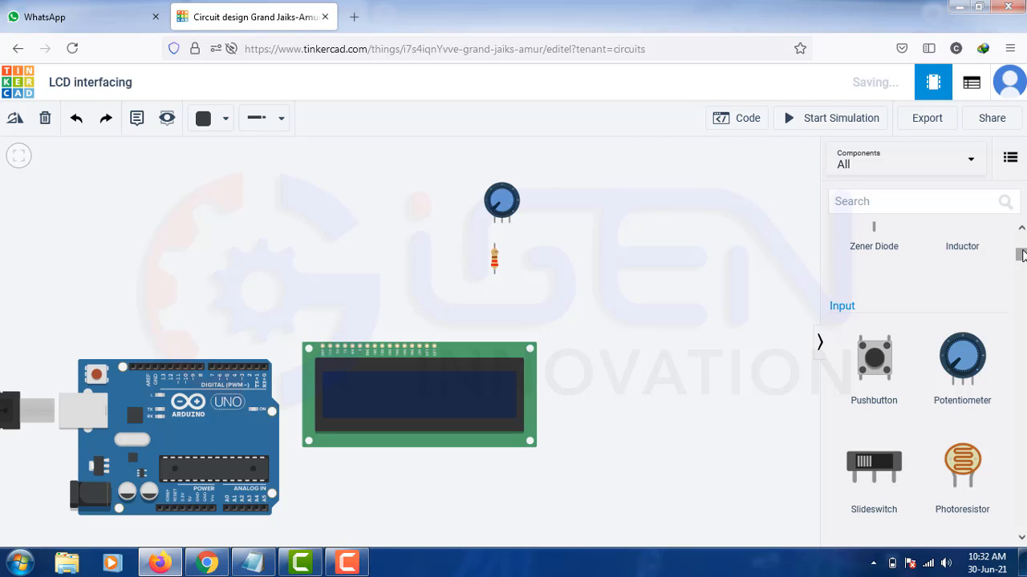
# Place a Breadboard Small above the LCD and shift it up and to the right to leave a gap between them.
pyautogui.moveTo(1021, 255); pyautogui.dragTo(1023, 397)
pyautogui.click(966, 372)
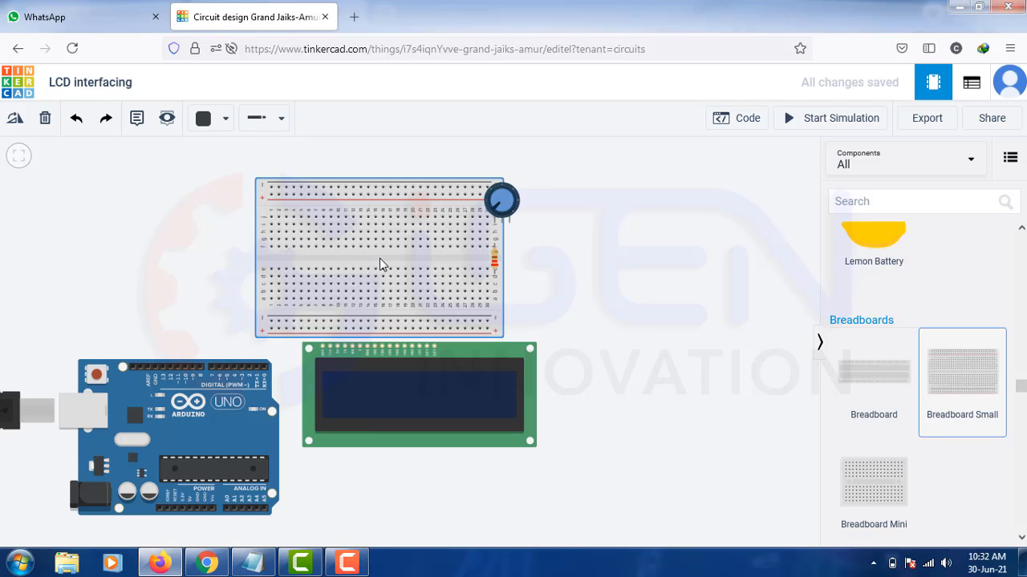
pyautogui.click(379, 261)
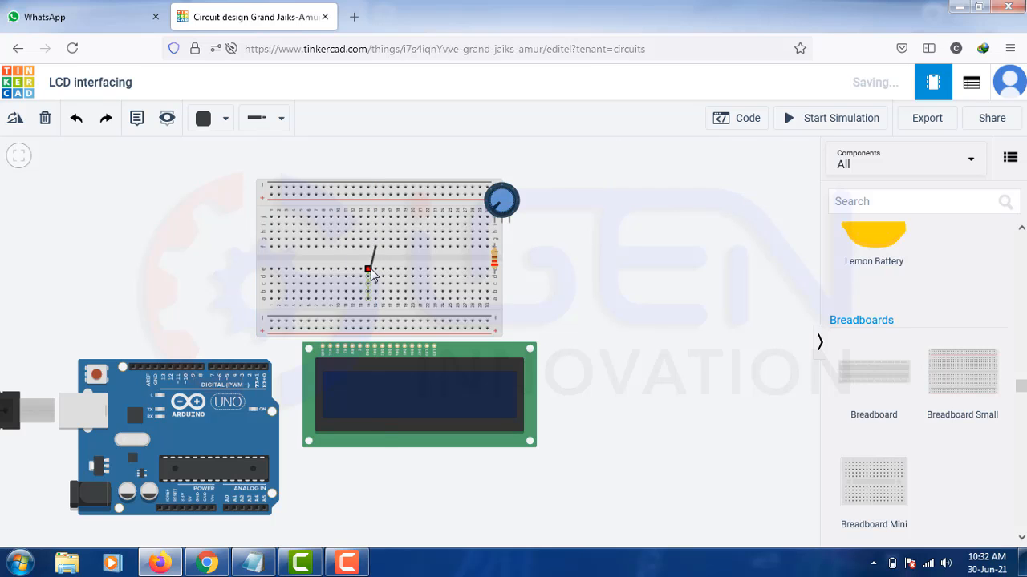
pyautogui.press('Escape')
pyautogui.moveTo(385, 207); pyautogui.dragTo(406, 187)
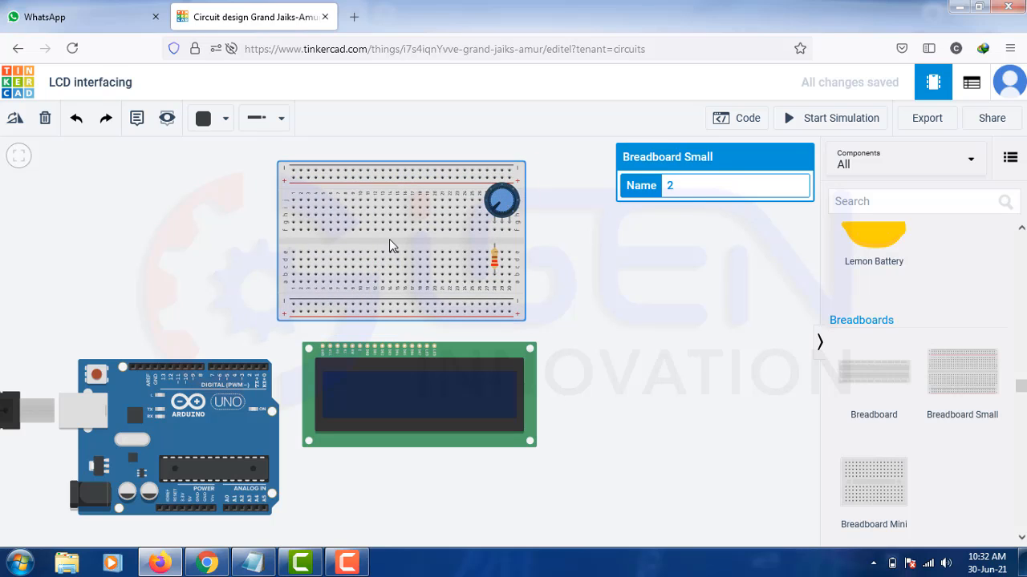
# Undo the last breadboard shift and move the potentiometer to the middle of the breadboard, with its pins in columns 12 to 14.
pyautogui.hotkey('ctrl', 'z')
pyautogui.hotkey('ctrl', 'z')
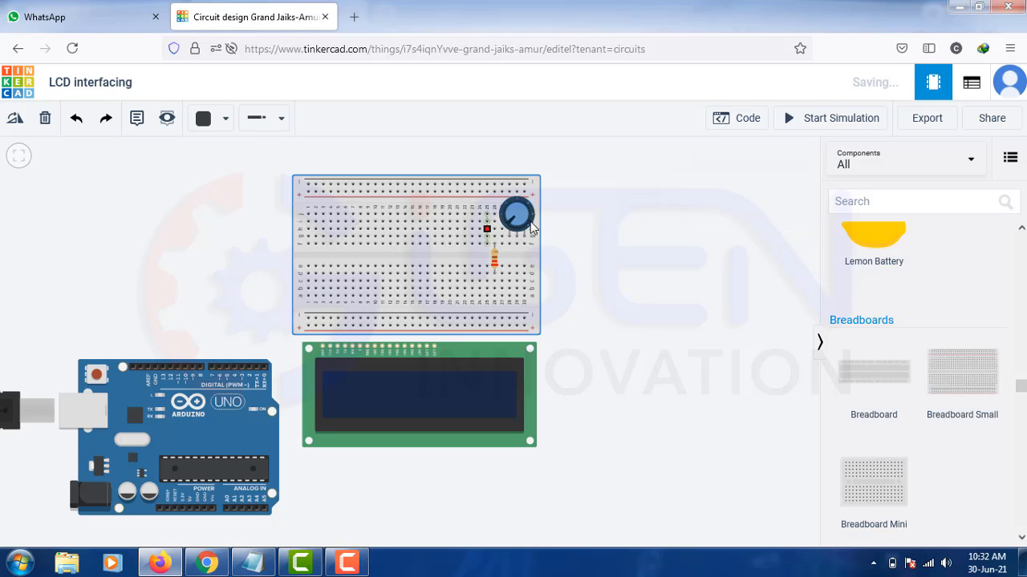
pyautogui.moveTo(522, 223); pyautogui.dragTo(401, 258)
pyautogui.scroll(2, 549, 321)
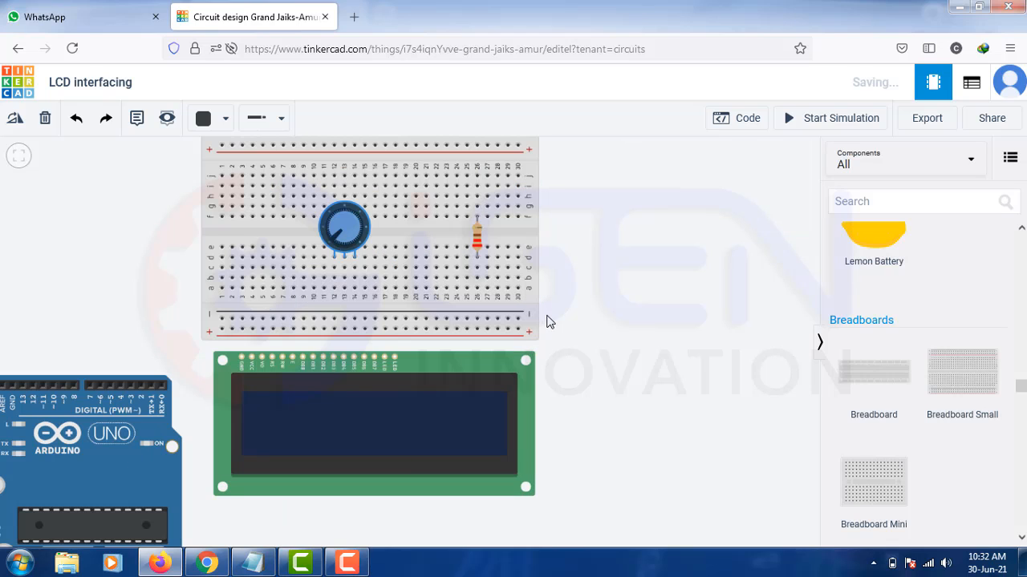
pyautogui.scroll(-3, 249, 343)
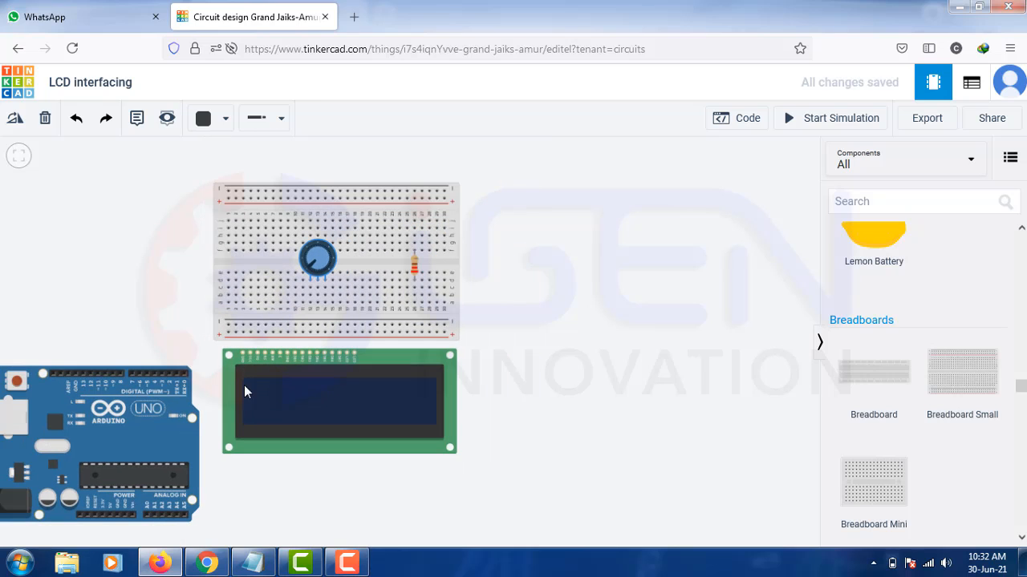
# Wire the Arduino's 5V pin around its right side to the first hole of the breadboard's lower positive rail, coloured red.
pyautogui.click(108, 515)
pyautogui.click(137, 543)
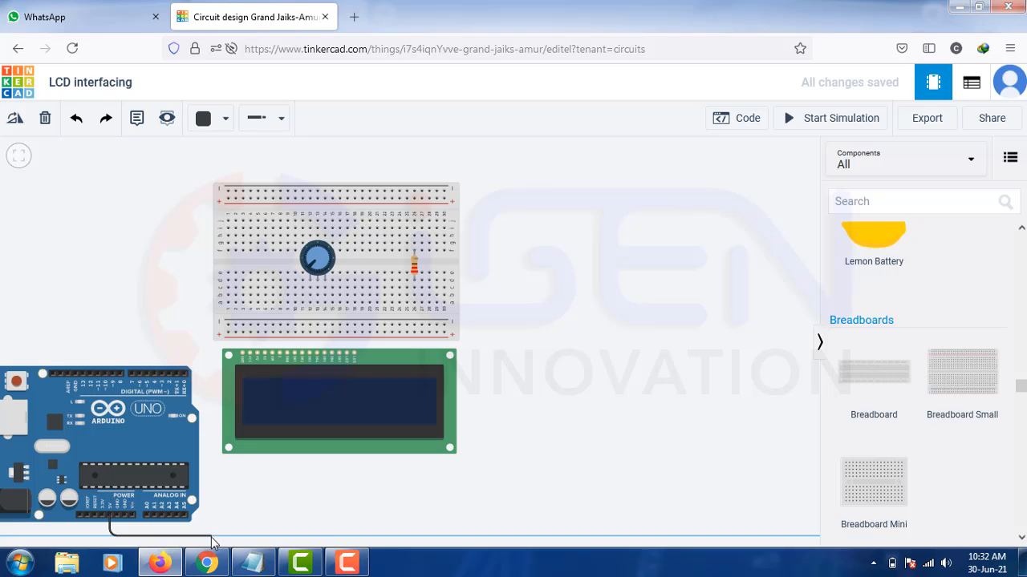
pyautogui.click(212, 529)
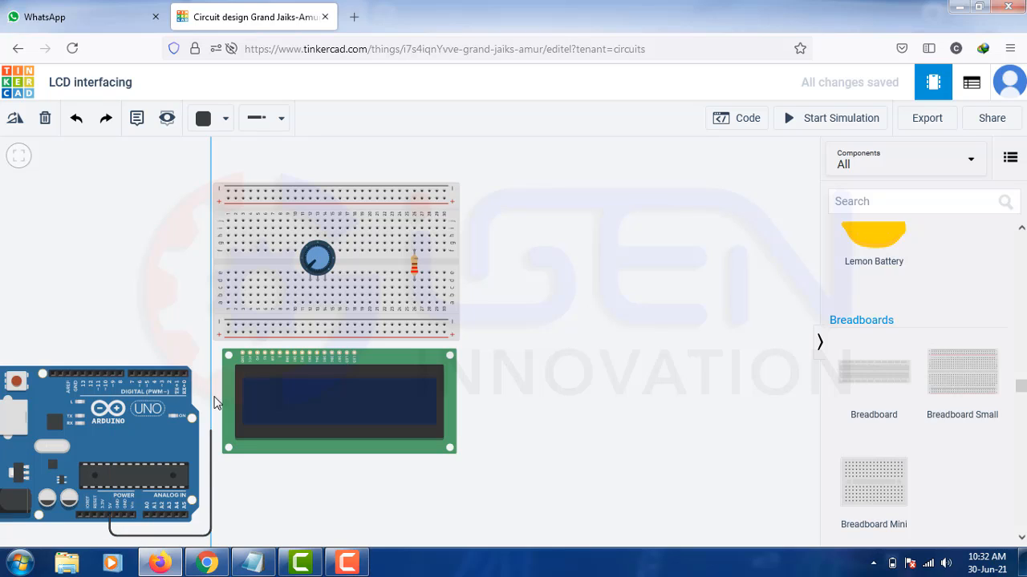
pyautogui.click(208, 331)
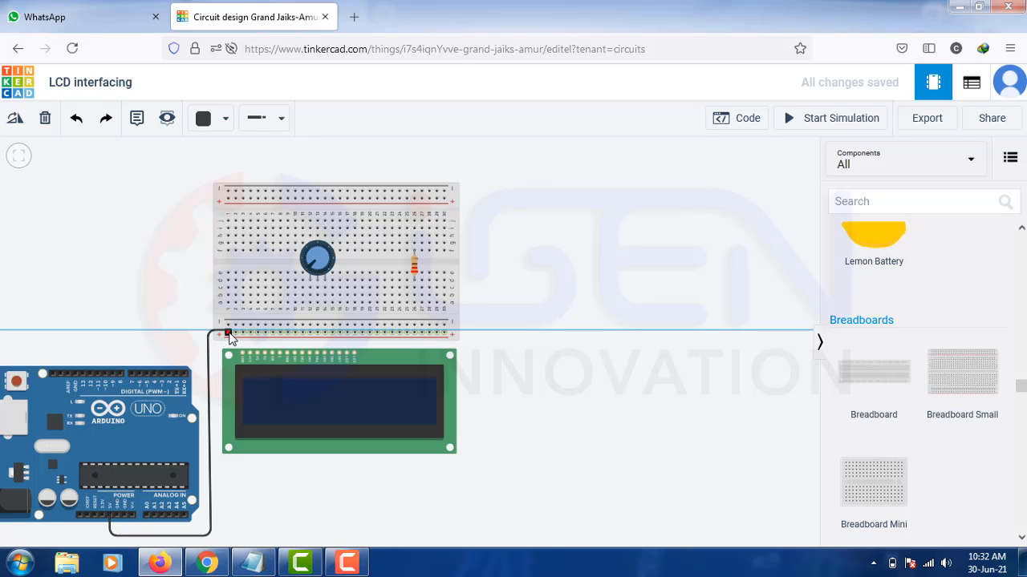
pyautogui.click(228, 331)
pyautogui.click(208, 122)
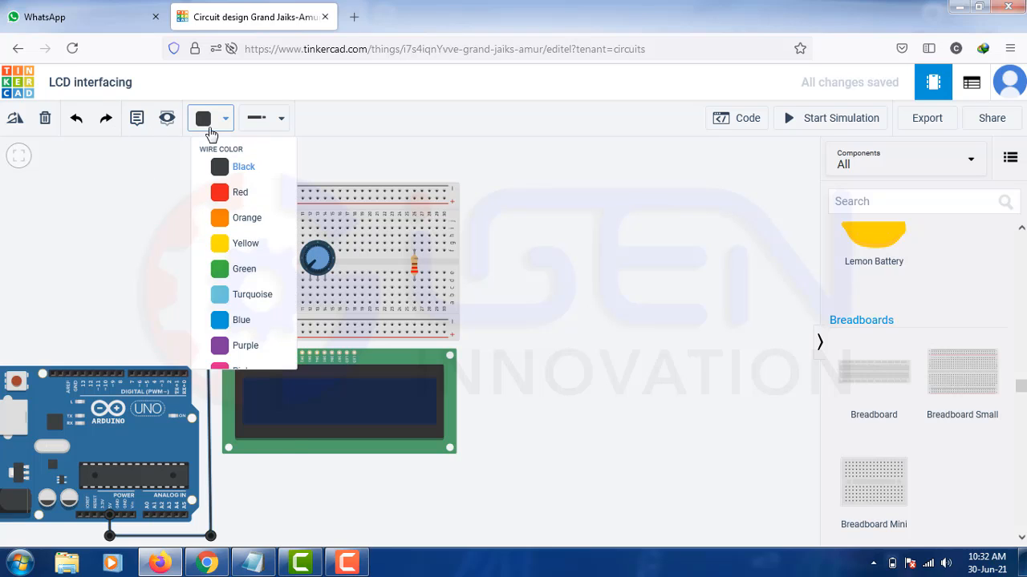
pyautogui.click(230, 198)
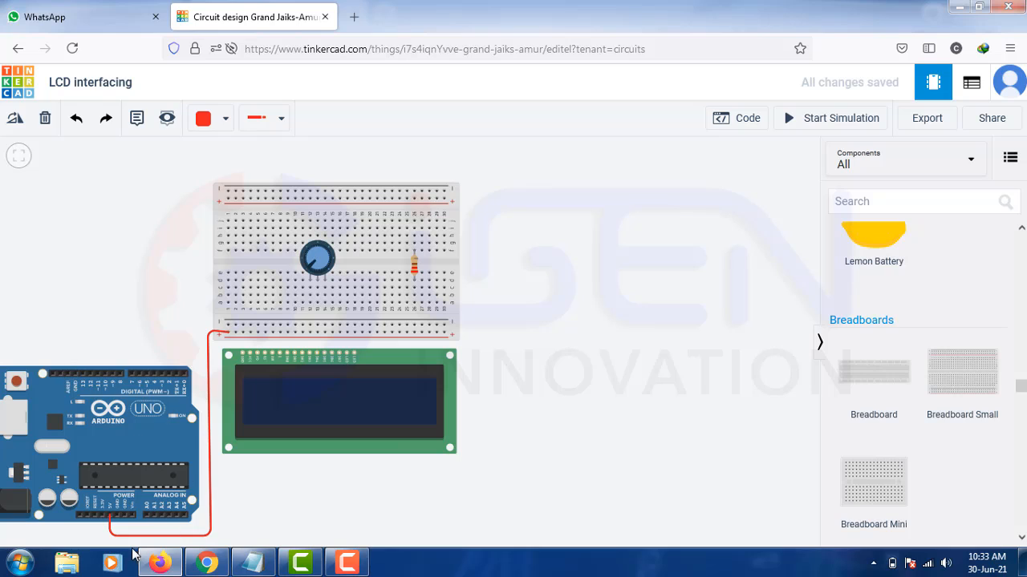
# Run a black wire from the Arduino's lower GND pin to the first hole of the breadboard's lower negative rail.
pyautogui.click(214, 130)
pyautogui.click(219, 168)
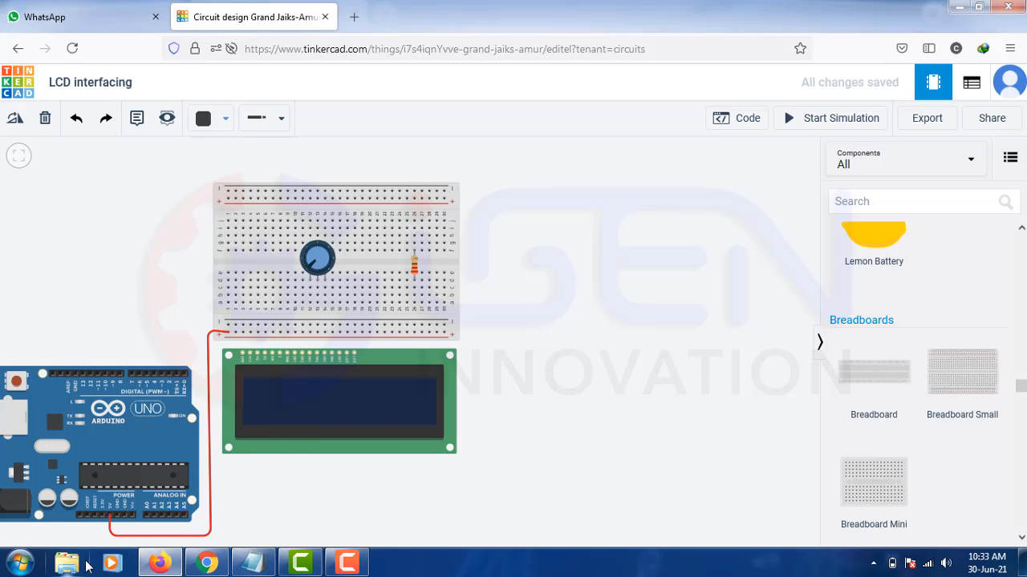
pyautogui.click(116, 518)
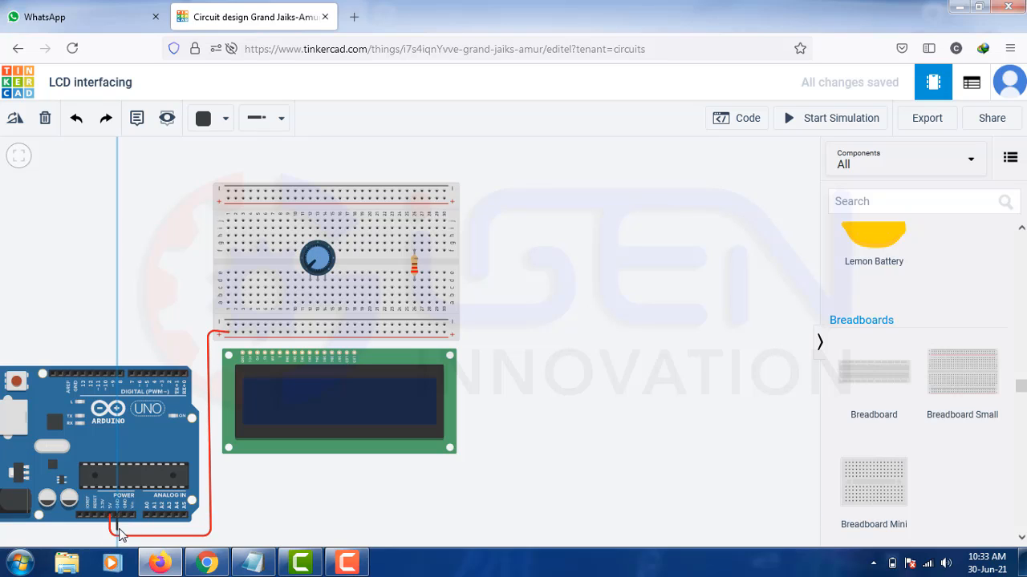
pyautogui.click(201, 528)
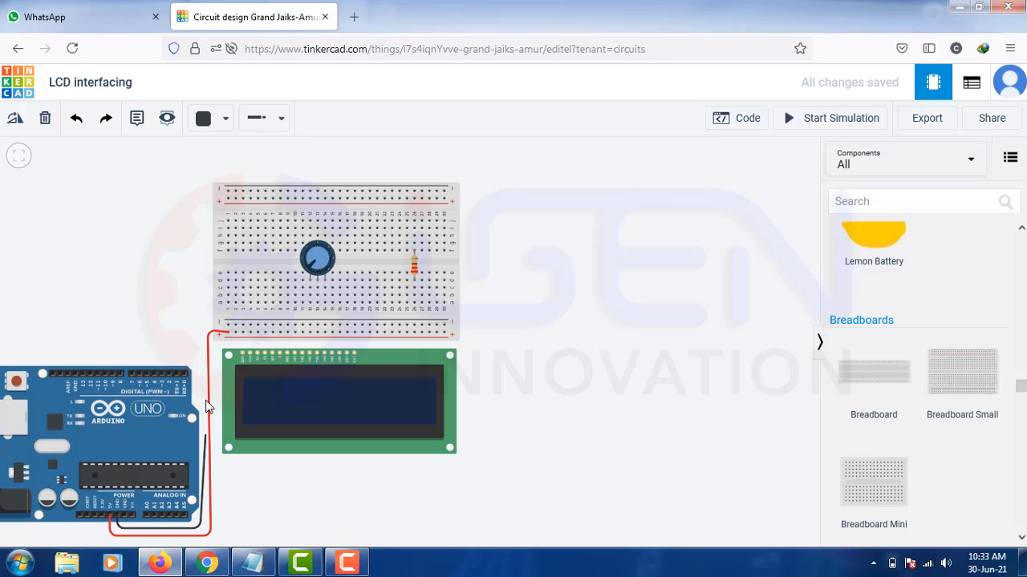
pyautogui.click(198, 331)
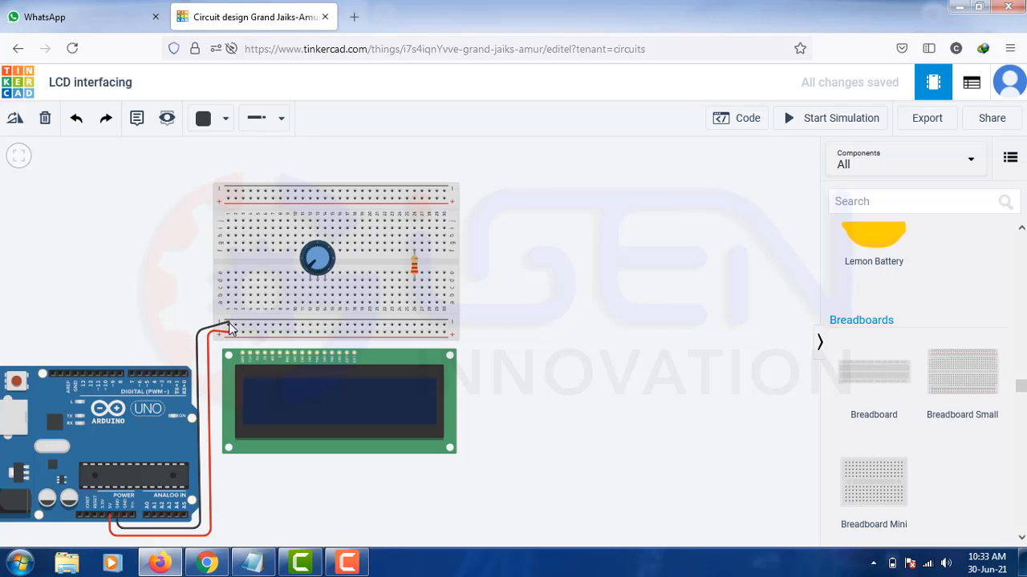
pyautogui.click(229, 325)
# Adjust the upper bend of the black ground wire so that it enters the negative rail horizontally.
pyautogui.click(607, 370)
pyautogui.scroll(2, 161, 325)
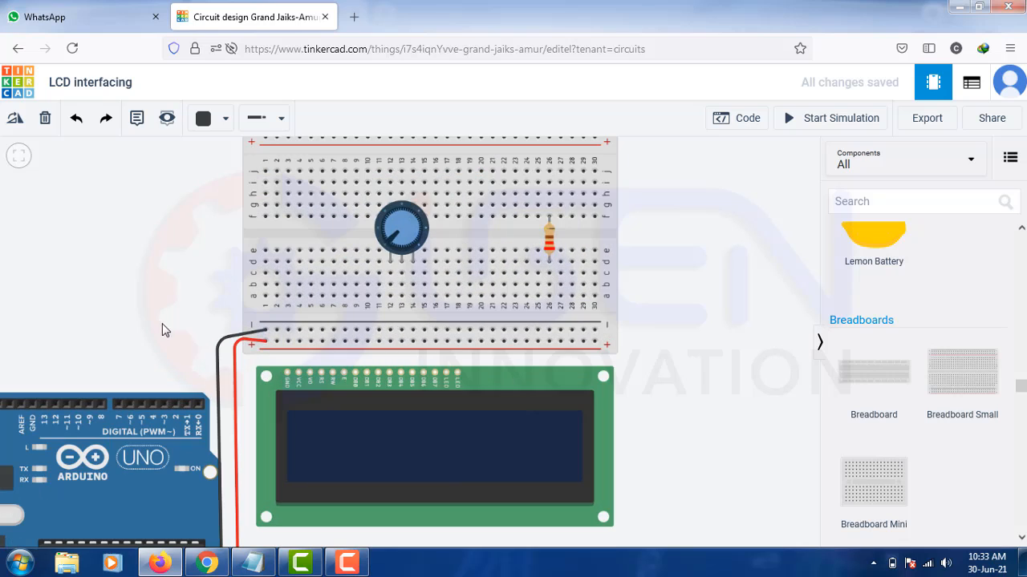
pyautogui.click(224, 343)
pyautogui.moveTo(217, 340); pyautogui.dragTo(218, 330)
pyautogui.click(717, 343)
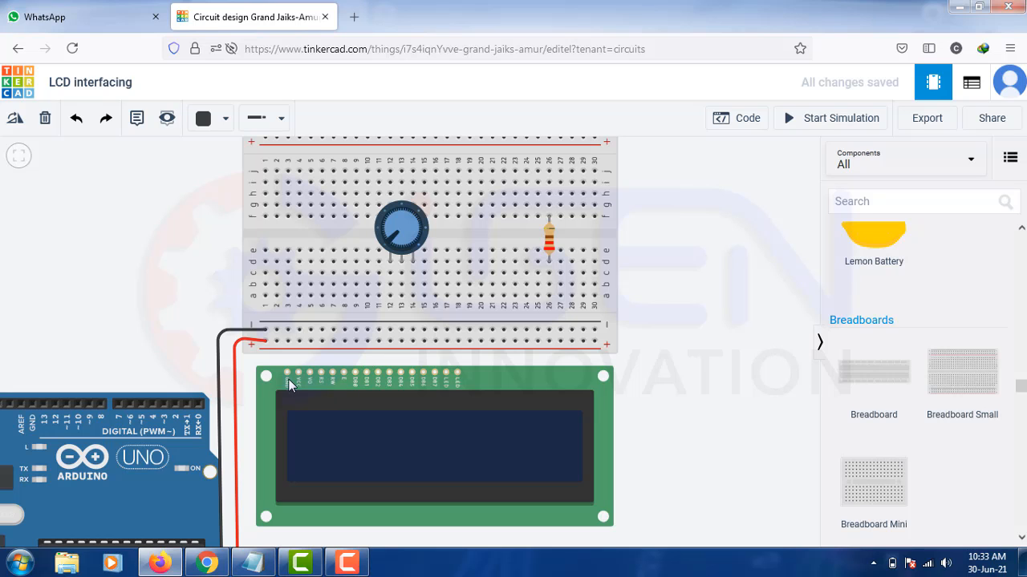
# Connect the LCD's GND pin to the breadboard's lower negative rail below column 3 with a black wire.
pyautogui.scroll(4, 291, 378)
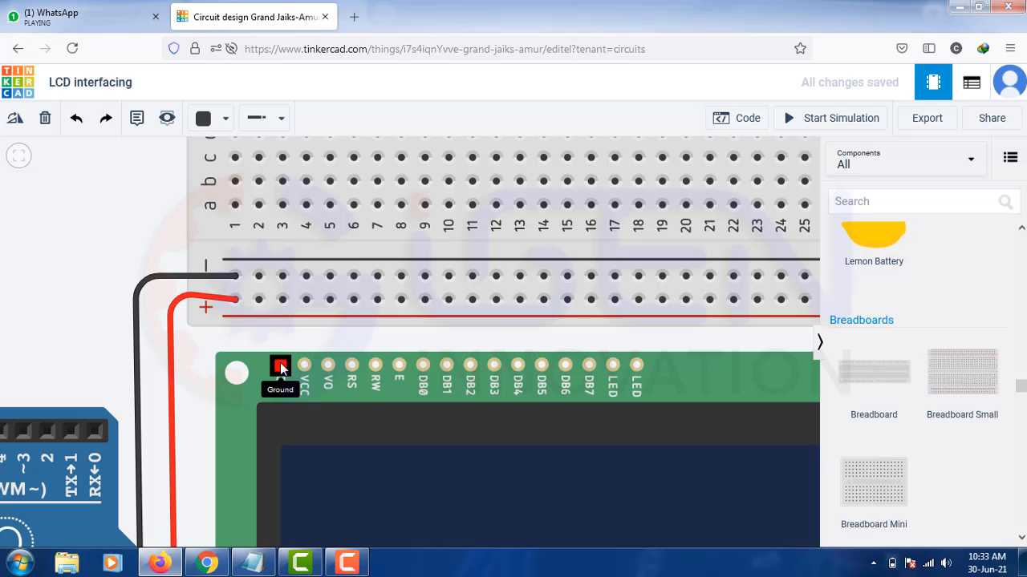
pyautogui.click(280, 366)
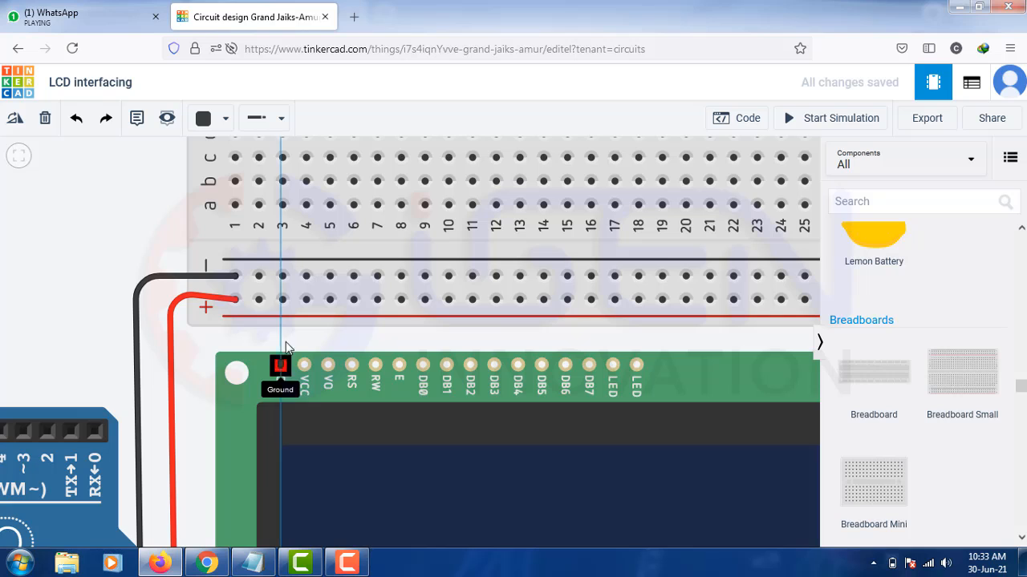
pyautogui.click(281, 276)
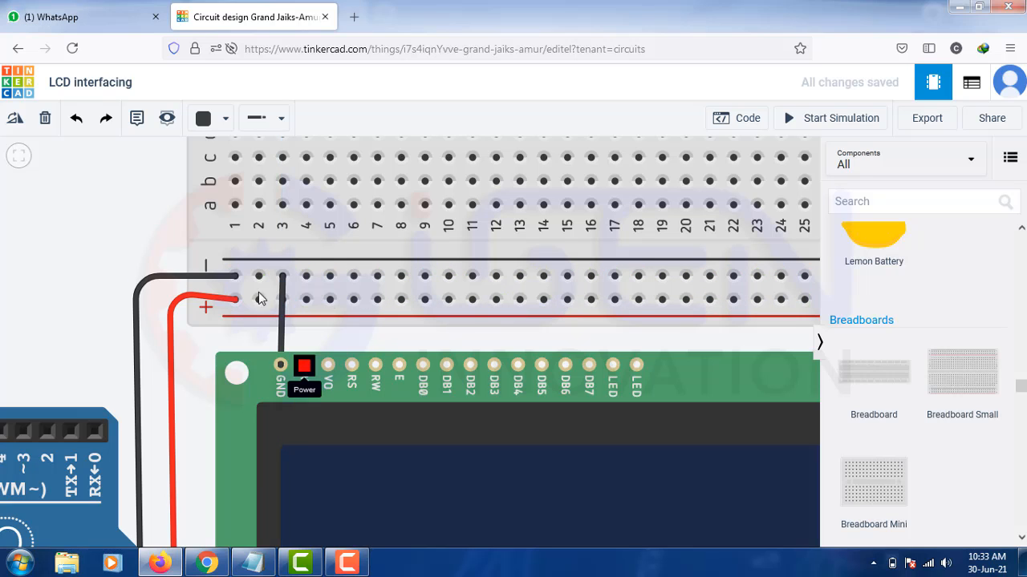
# Connect the LCD's VCC pin to the lower positive rail below column 4 with a red wire.
pyautogui.click(225, 119)
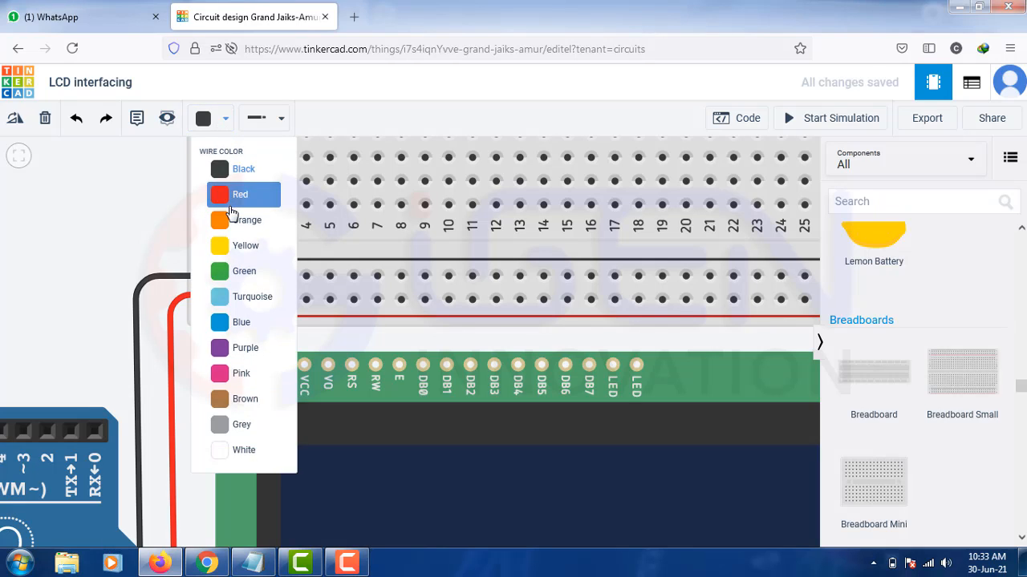
pyautogui.click(232, 200)
pyautogui.click(305, 367)
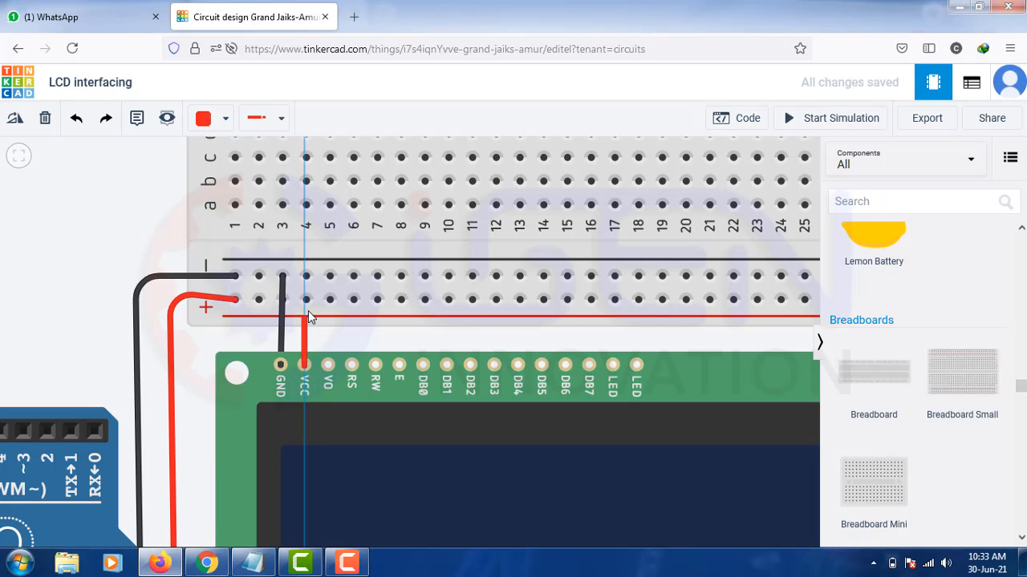
pyautogui.click(306, 299)
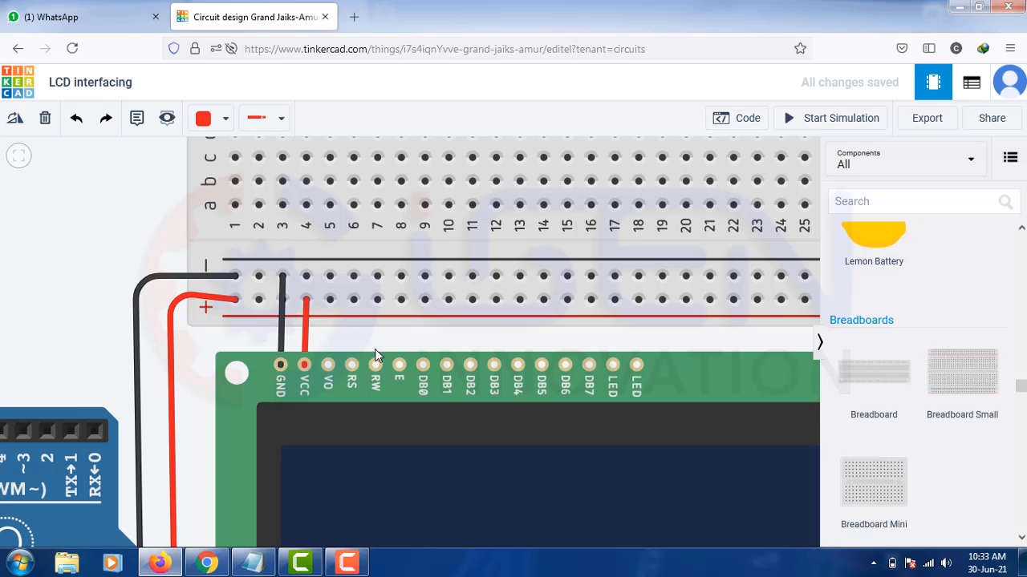
# Wire the LCD's last LED pin to the lower negative rail below column 18 and colour the wire black.
pyautogui.scroll(-2, 376, 355)
pyautogui.scroll(1, 636, 287)
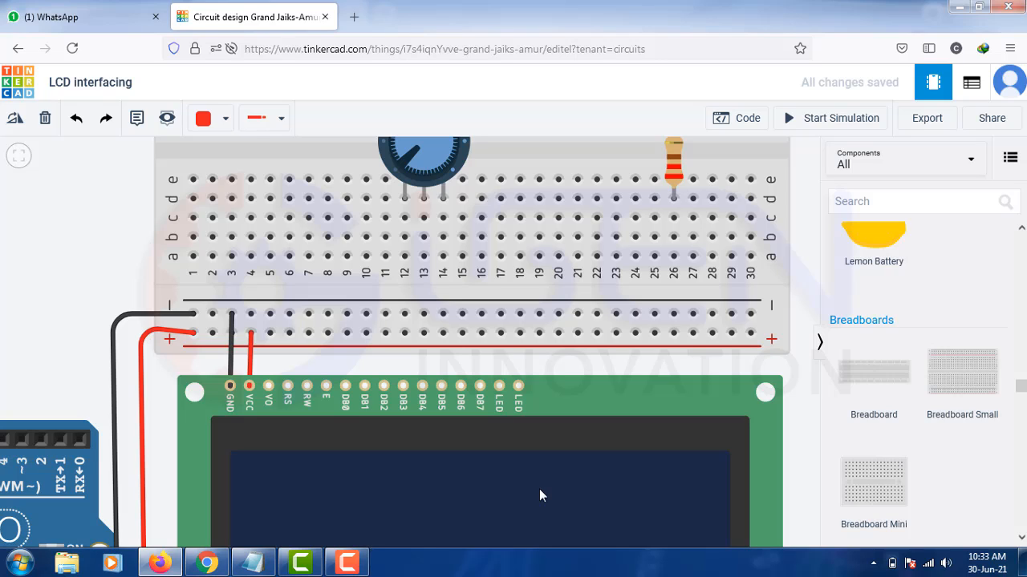
pyautogui.click(518, 388)
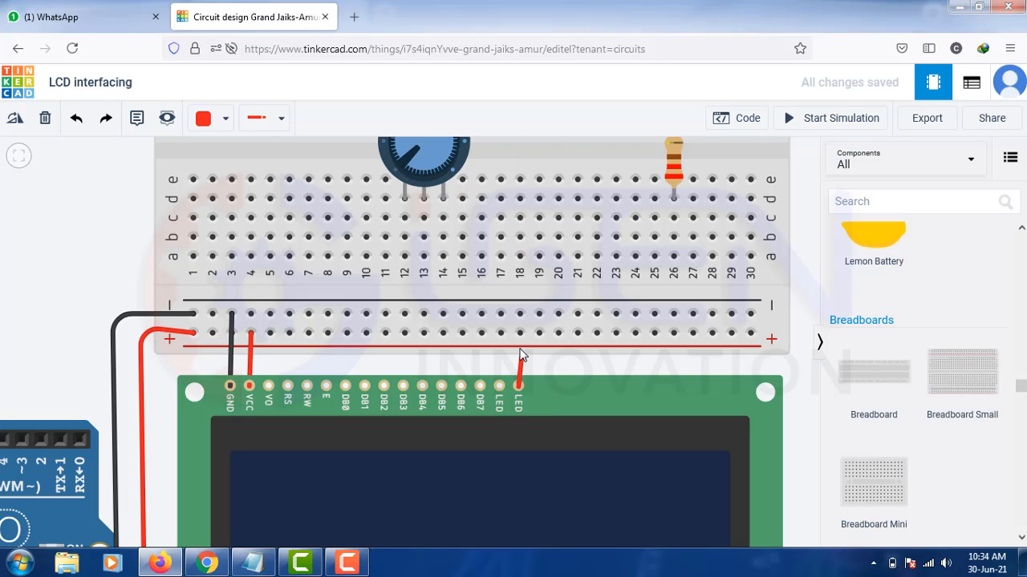
pyautogui.click(520, 313)
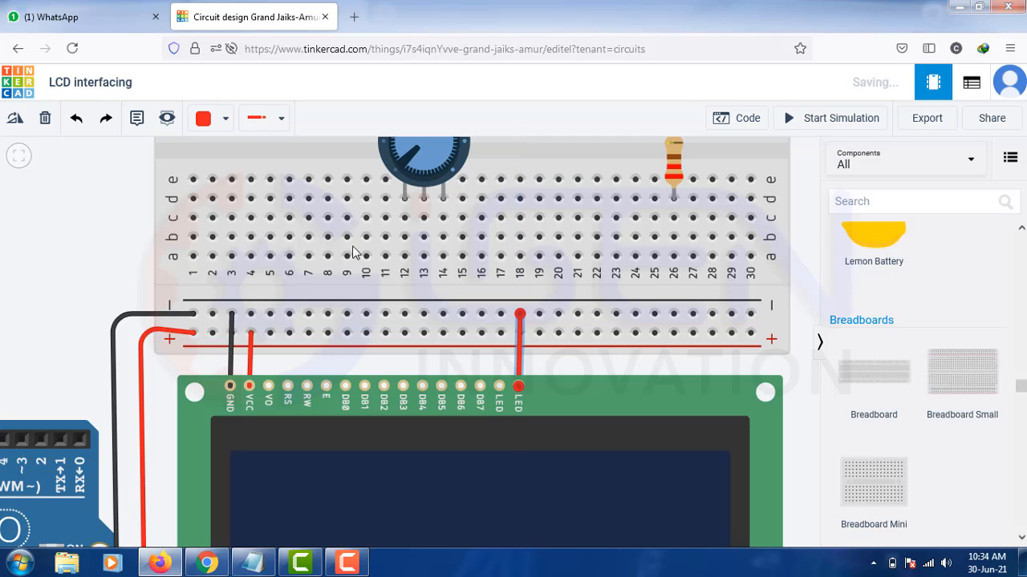
pyautogui.click(204, 127)
pyautogui.click(223, 166)
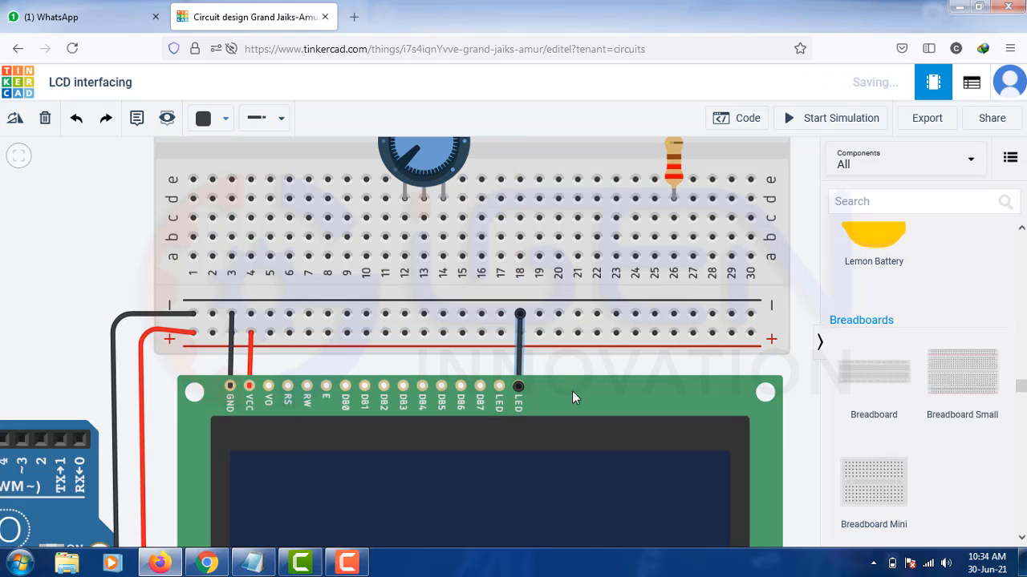
pyautogui.click(583, 370)
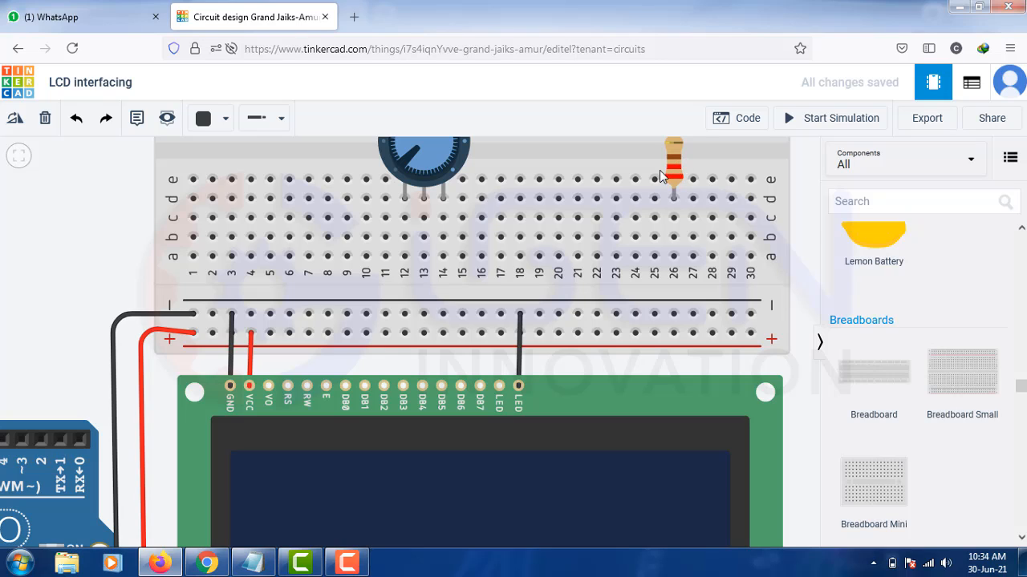
# Move the resistor to breadboard column 17, in line with the LCD's LED pin next to DB7.
pyautogui.moveTo(679, 171); pyautogui.dragTo(511, 227)
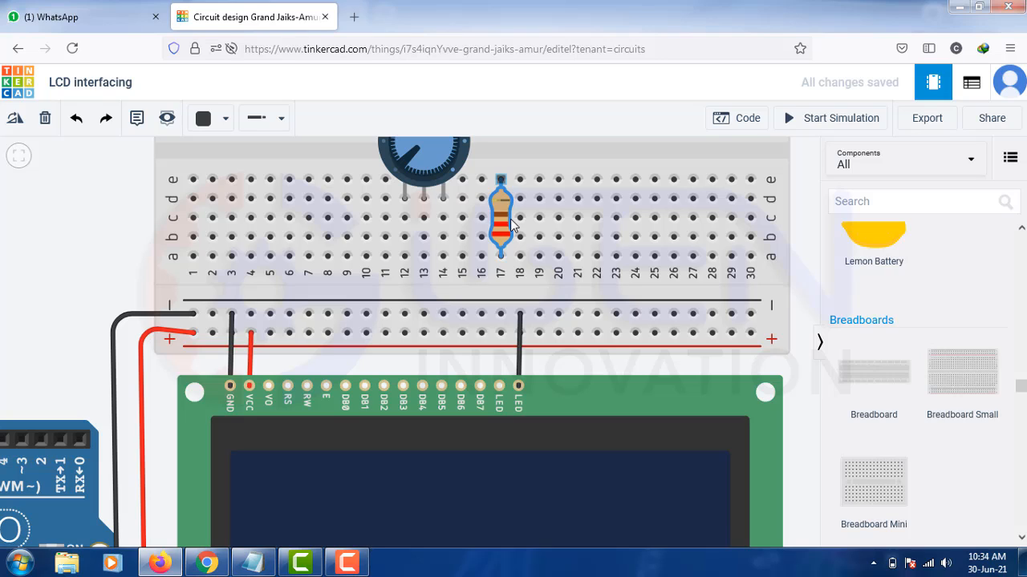
pyautogui.moveTo(510, 219); pyautogui.dragTo(510, 219)
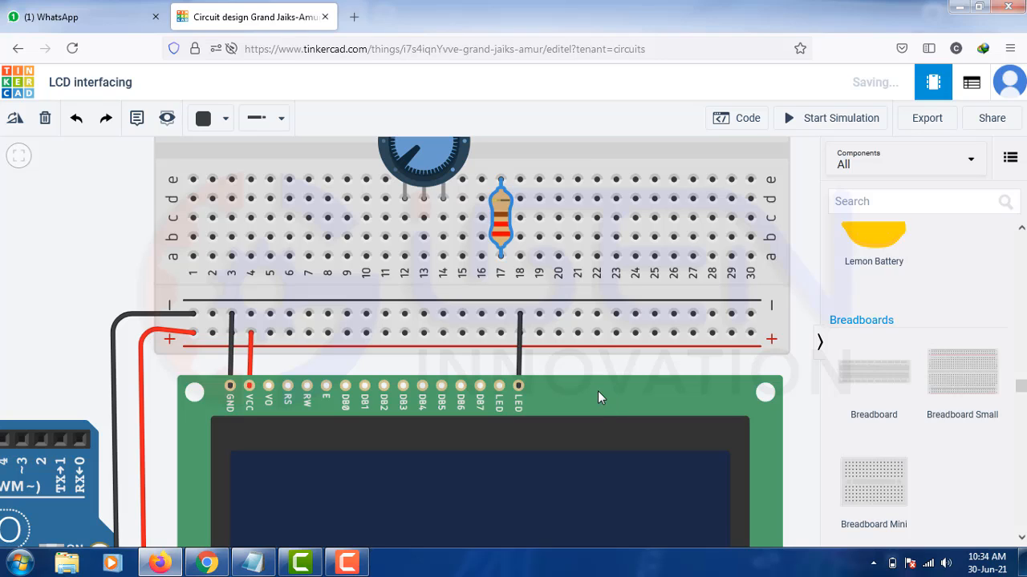
pyautogui.click(598, 393)
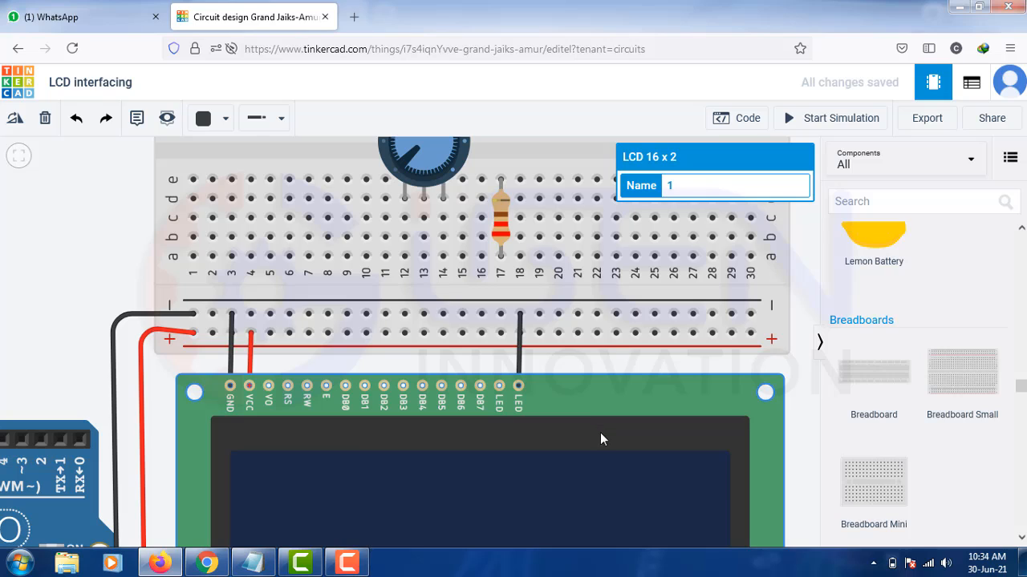
pyautogui.click(576, 365)
pyautogui.click(556, 396)
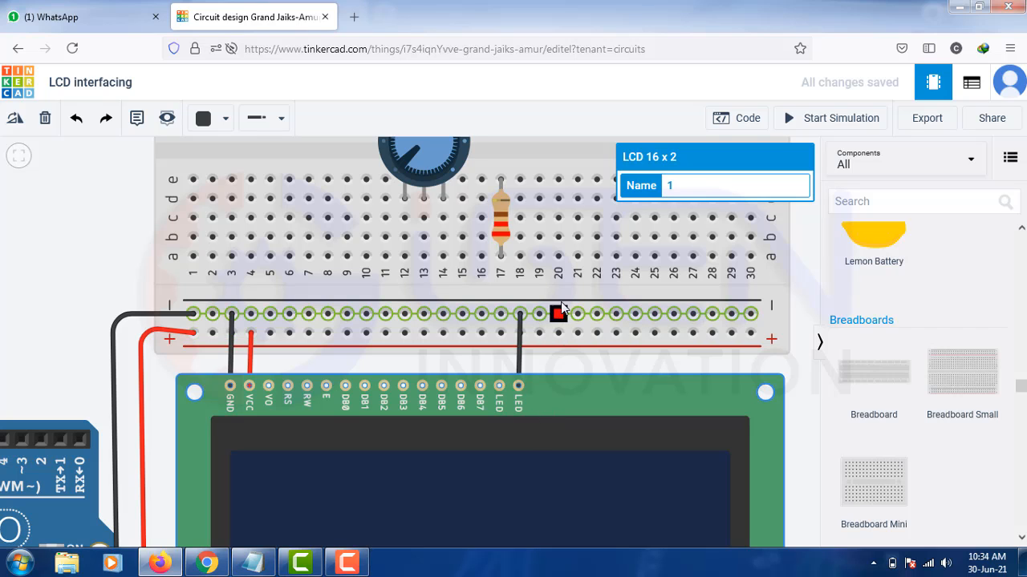
# Shift the breadboard up to widen the gap above the LCD, and place the resistor's lower end on the LED pin next to DB7.
pyautogui.moveTo(580, 290); pyautogui.dragTo(585, 261)
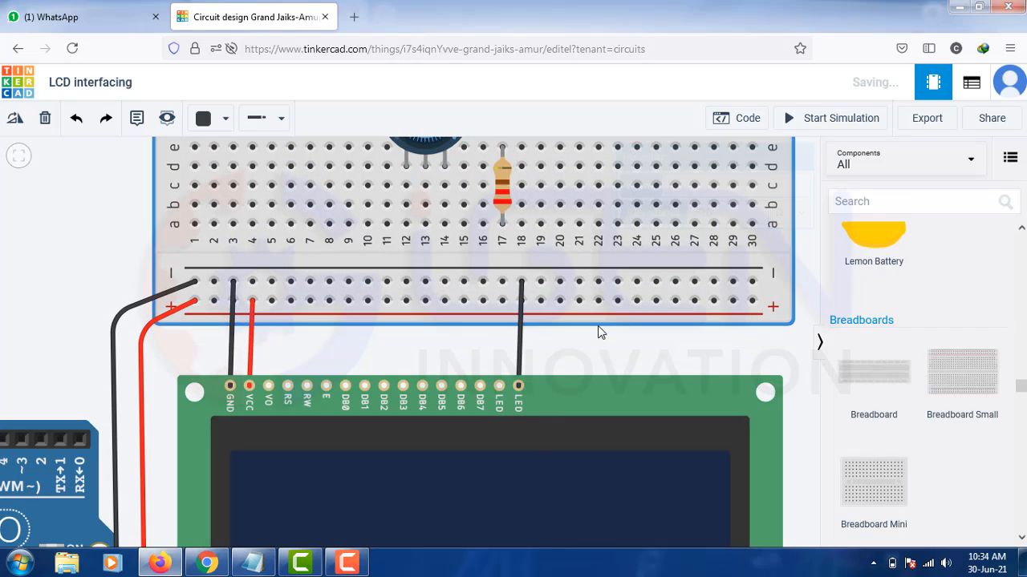
pyautogui.click(512, 186)
pyautogui.click(505, 186)
pyautogui.moveTo(503, 189); pyautogui.dragTo(500, 348)
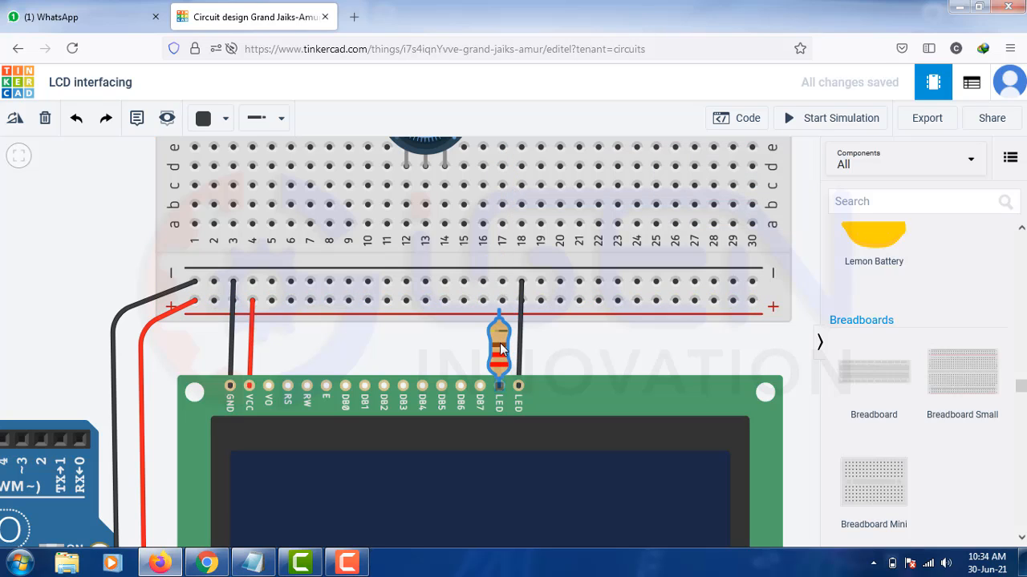
# Wire the resistor's upper end to the lower positive rail below column 17 and colour the wire red.
pyautogui.click(499, 313)
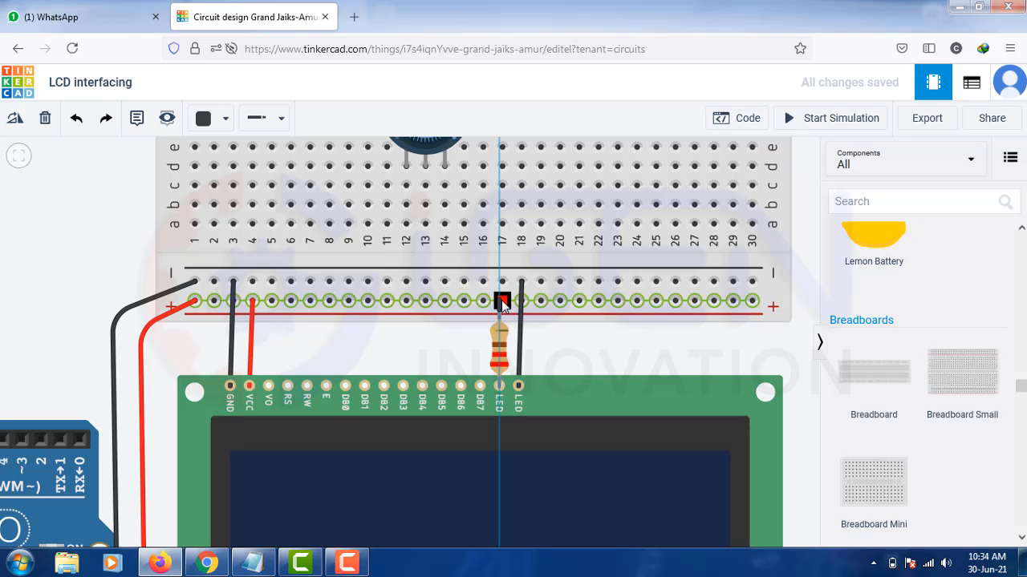
pyautogui.click(503, 302)
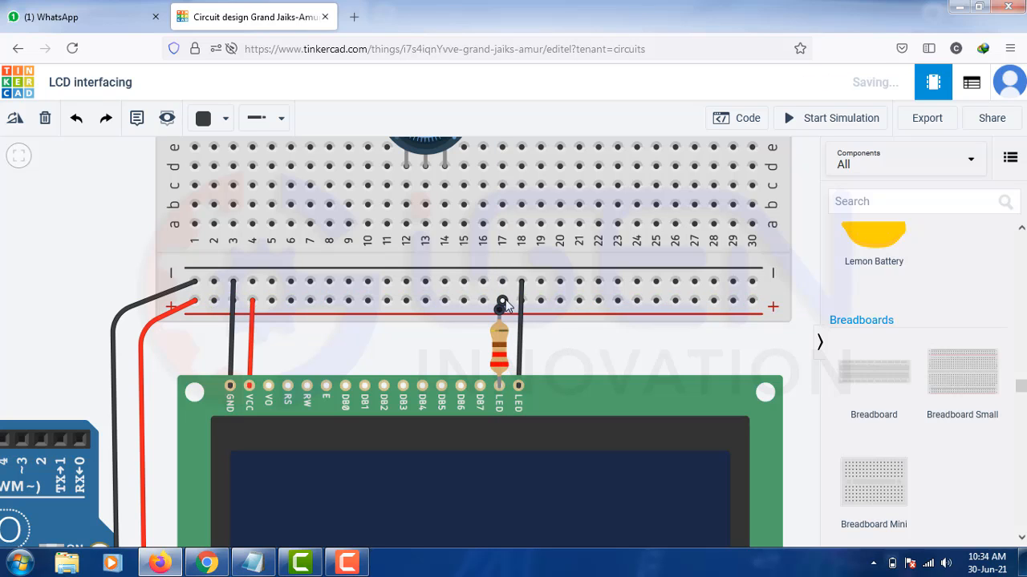
pyautogui.click(216, 120)
pyautogui.click(225, 192)
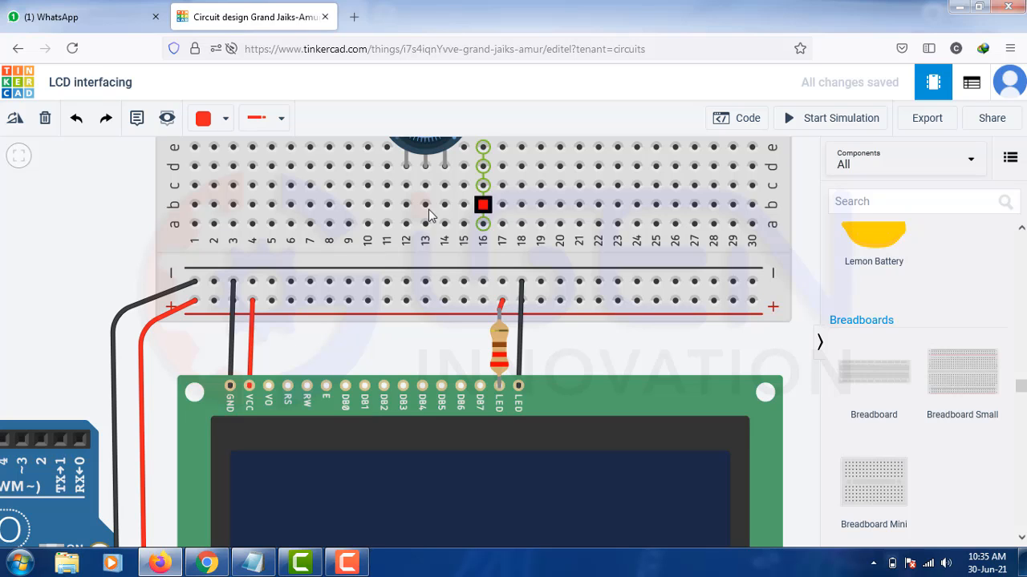
pyautogui.scroll(-2, 457, 312)
pyautogui.scroll(2, 436, 145)
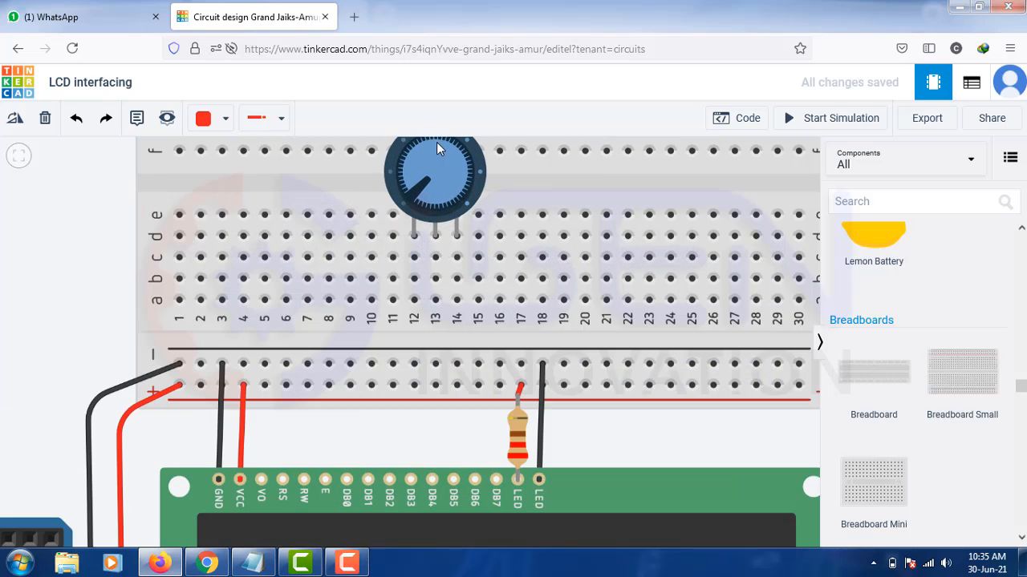
# Wire the potentiometer's outer pins to the lower positive rail: hole a12 with a red wire and hole a14 with a black wire.
pyautogui.click(413, 300)
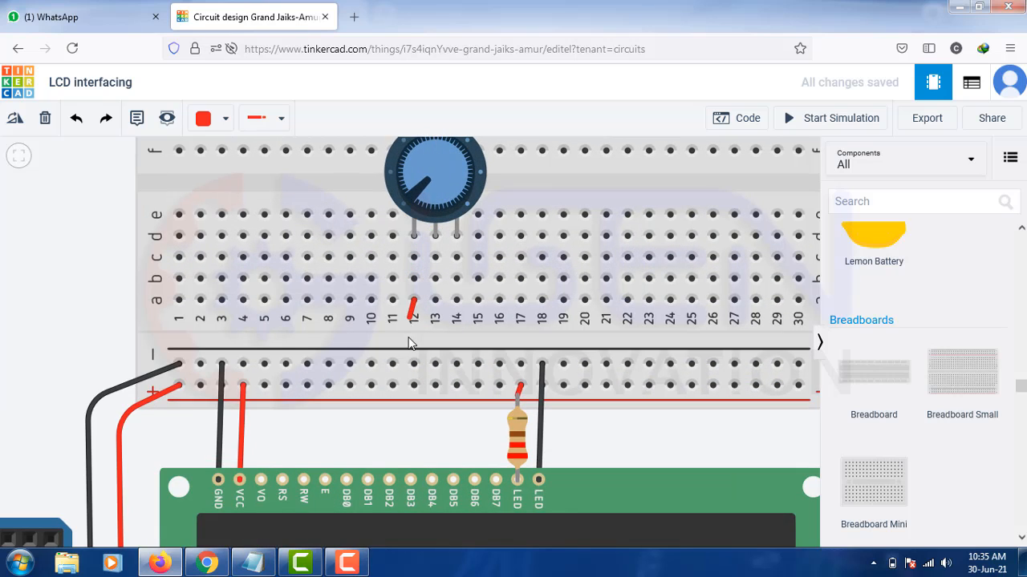
pyautogui.click(413, 385)
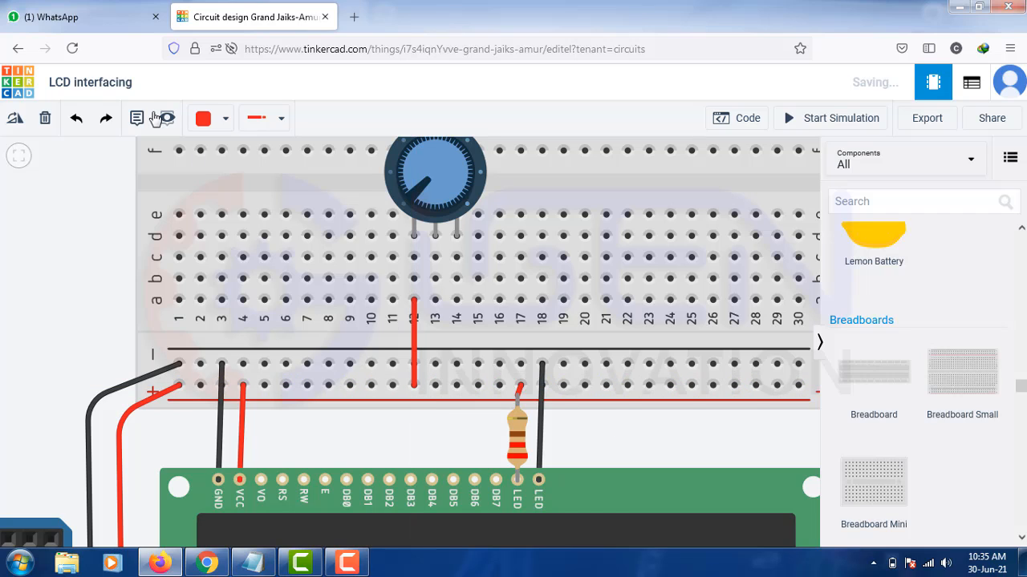
pyautogui.click(222, 122)
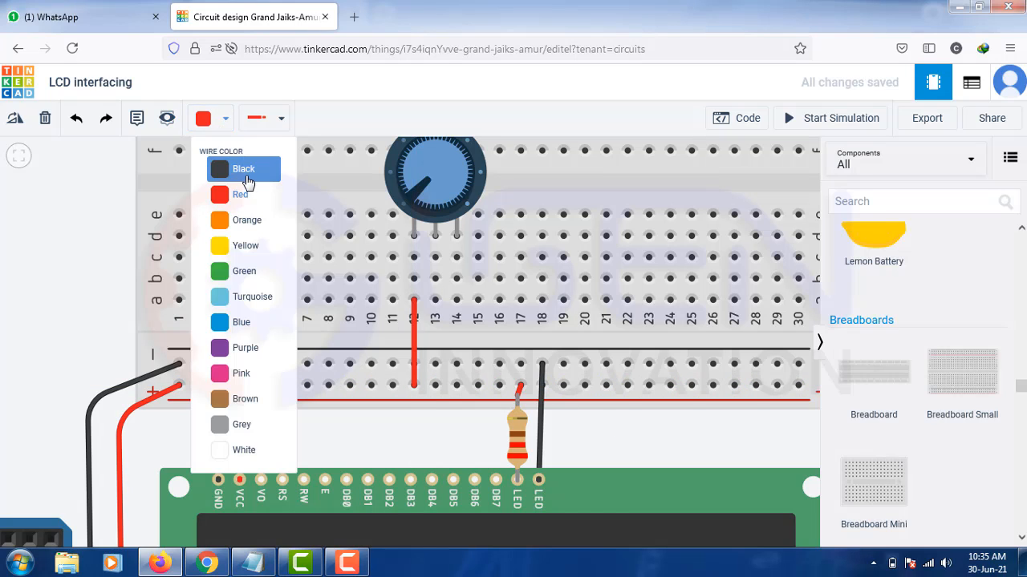
pyautogui.click(240, 168)
pyautogui.click(456, 301)
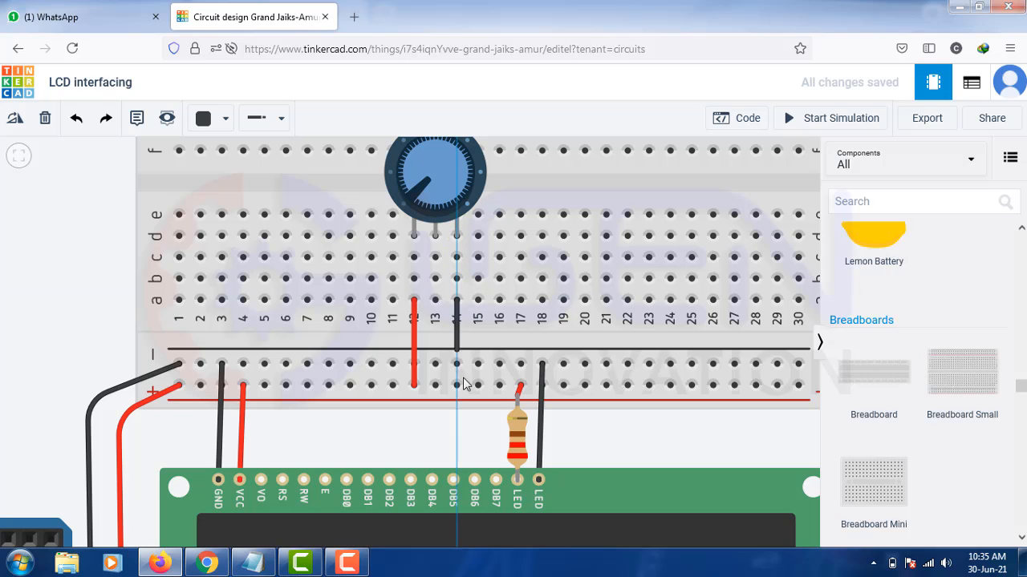
pyautogui.click(456, 385)
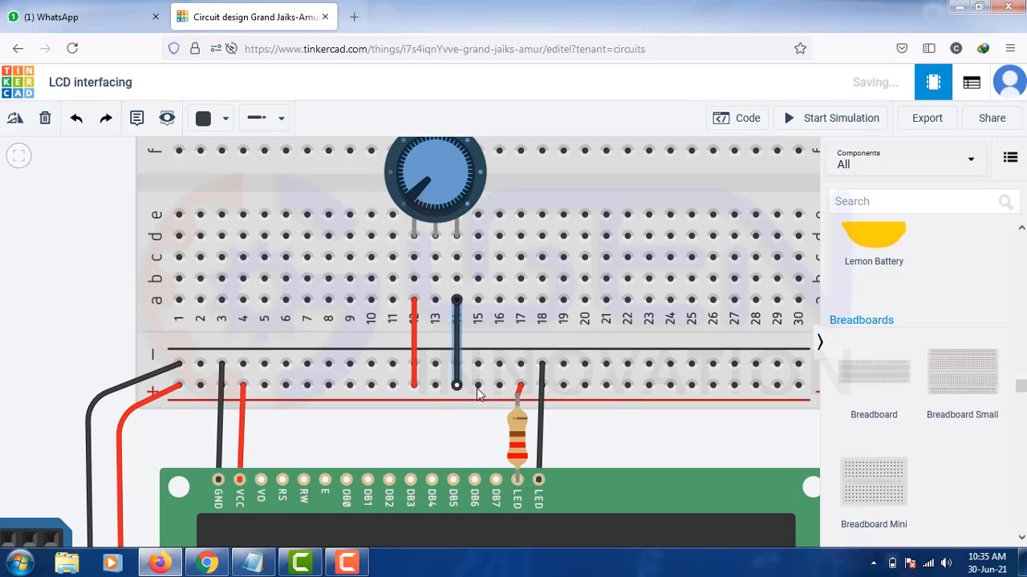
pyautogui.click(607, 442)
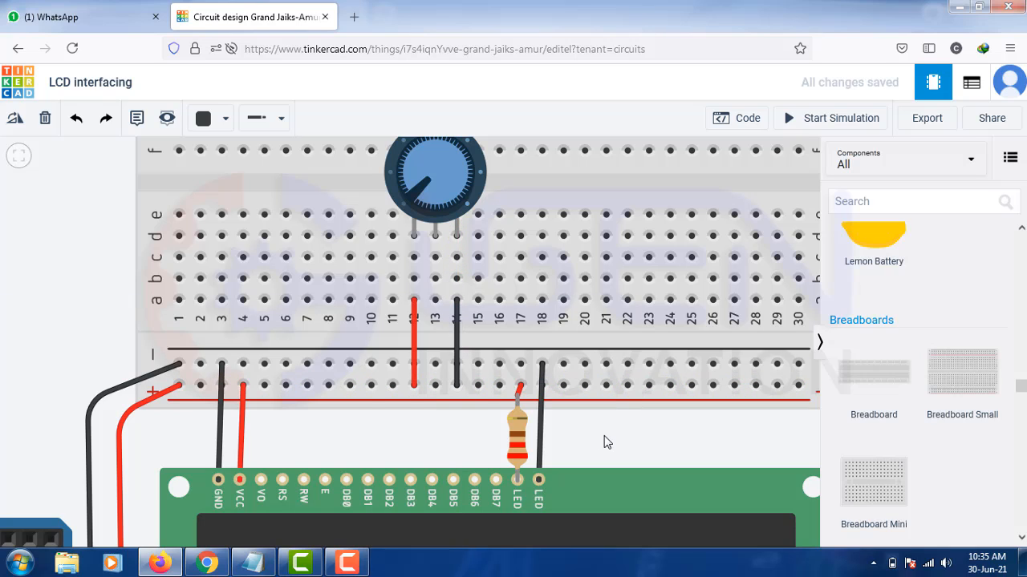
# Check the potentiometer's resistance setting.
pyautogui.click(426, 182)
pyautogui.hotkey('ctrl', 'a')
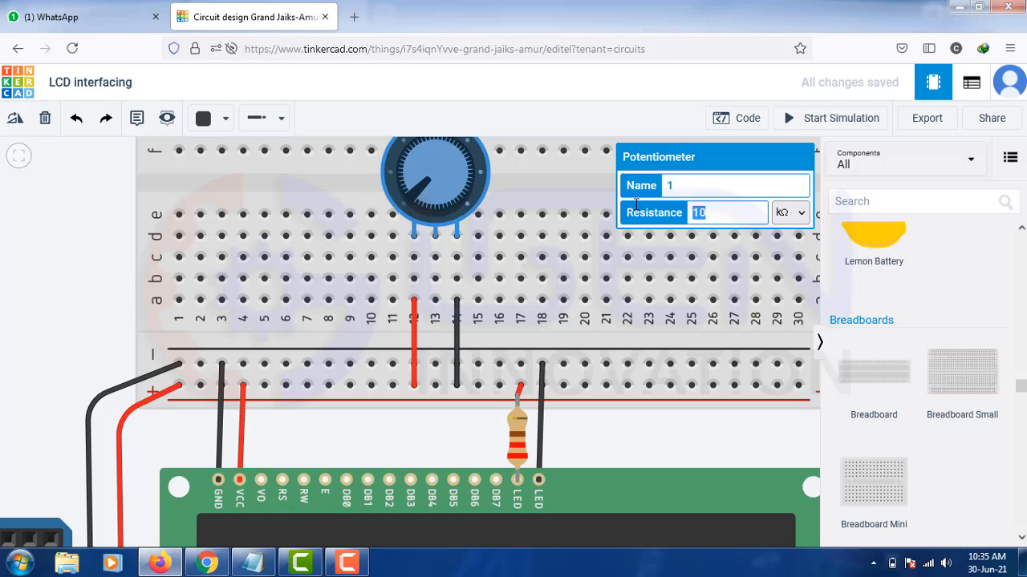
pyautogui.write('1')
pyautogui.click(723, 437)
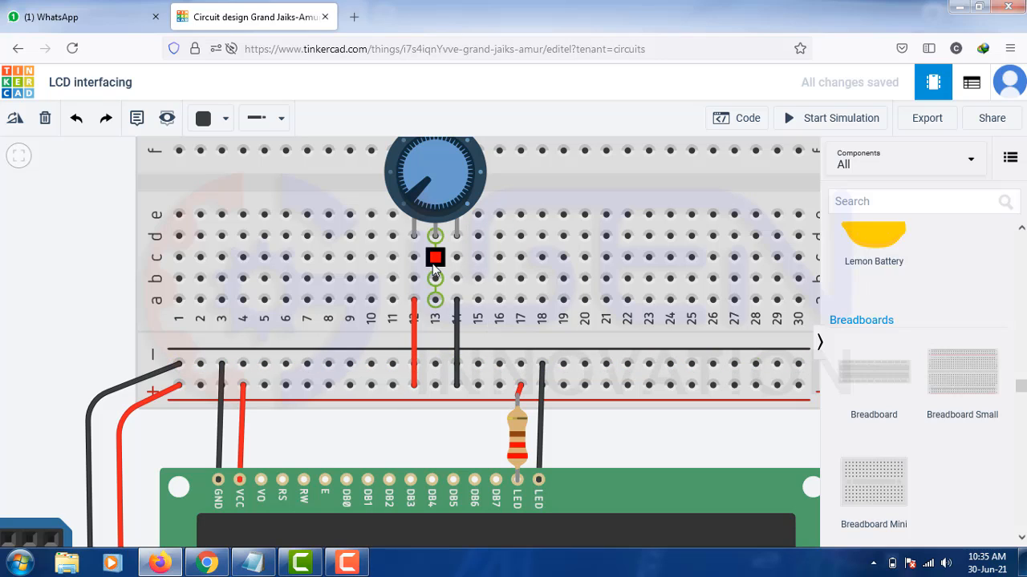
# Set the wire colour to purple.
pyautogui.click(210, 118)
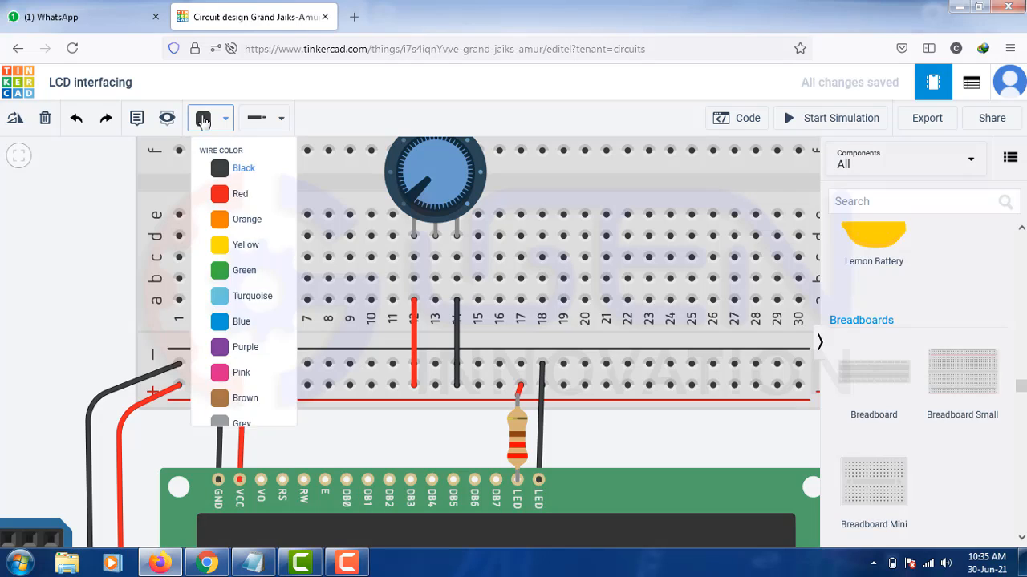
pyautogui.click(241, 348)
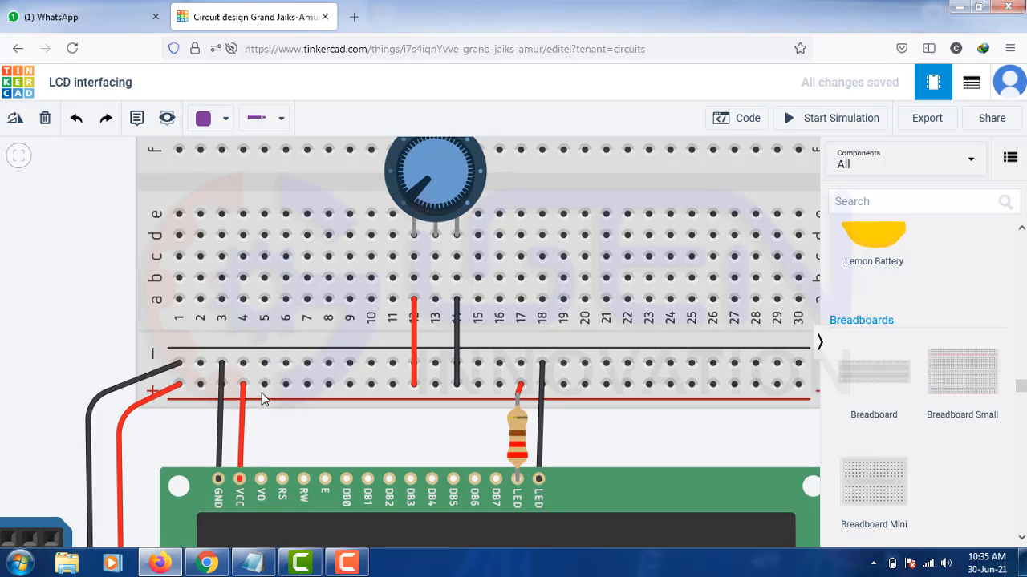
pyautogui.click(262, 481)
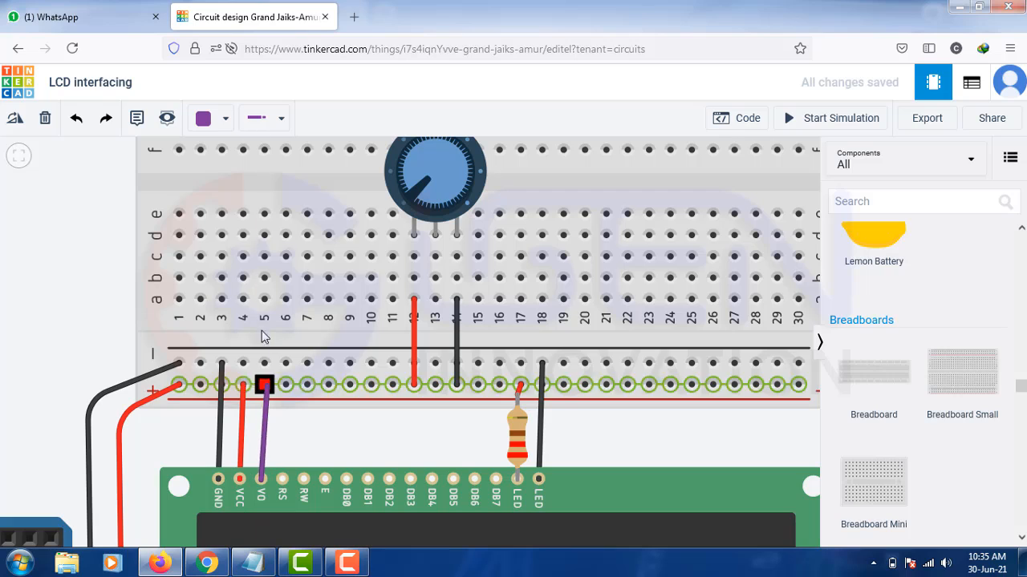
pyautogui.click(256, 245)
pyautogui.click(391, 234)
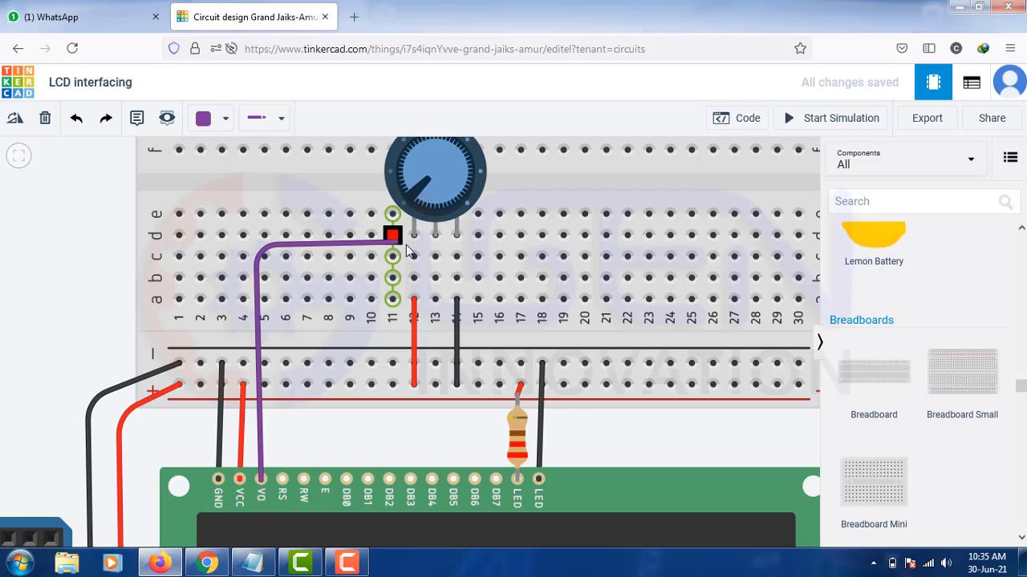
pyautogui.click(412, 255)
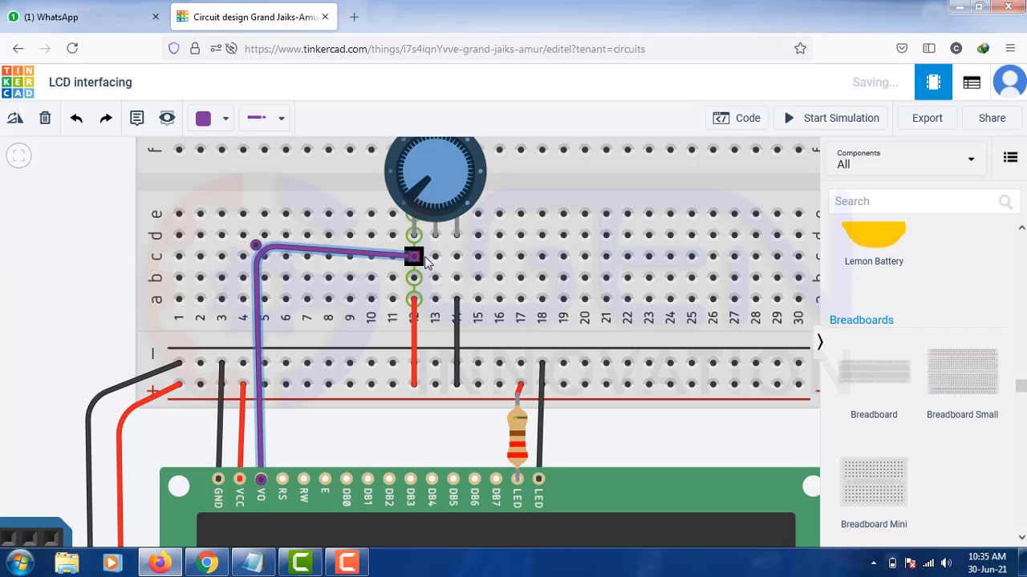
pyautogui.press('Delete')
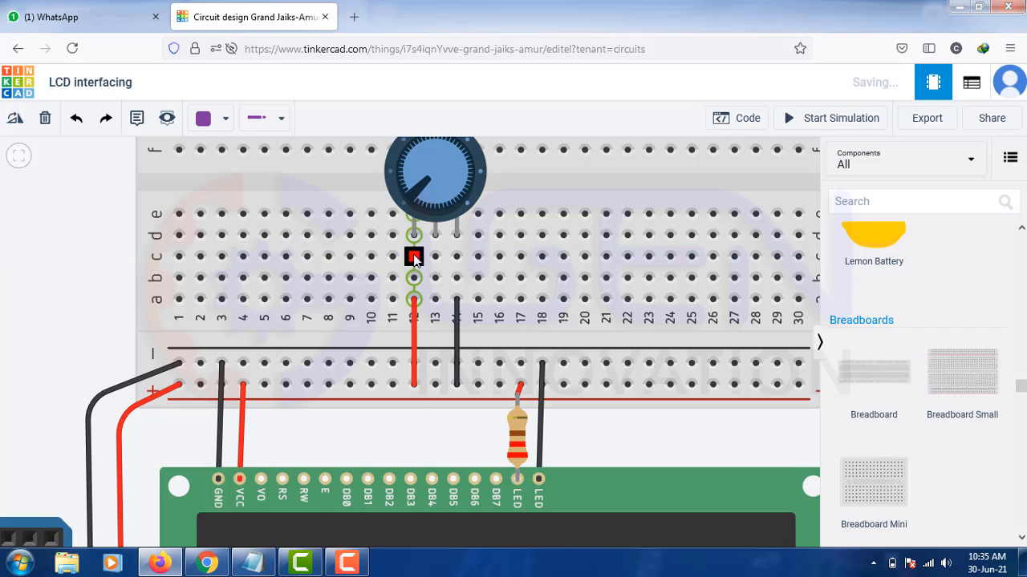
# Route a purple wire from the LCD's V0 pin up over the breadboard to hole b13, below the potentiometer's middle pin.
pyautogui.click(260, 480)
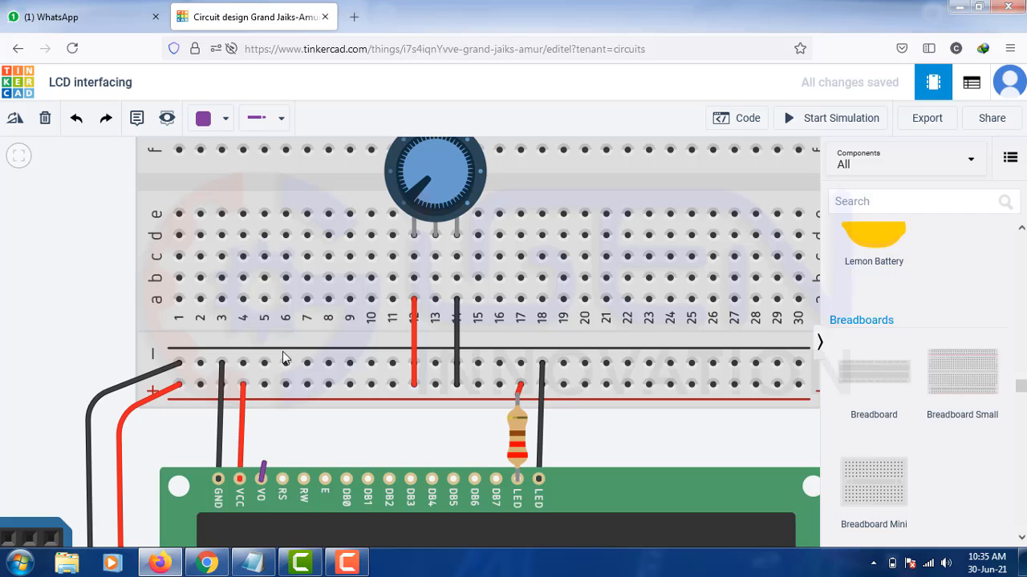
pyautogui.click(263, 276)
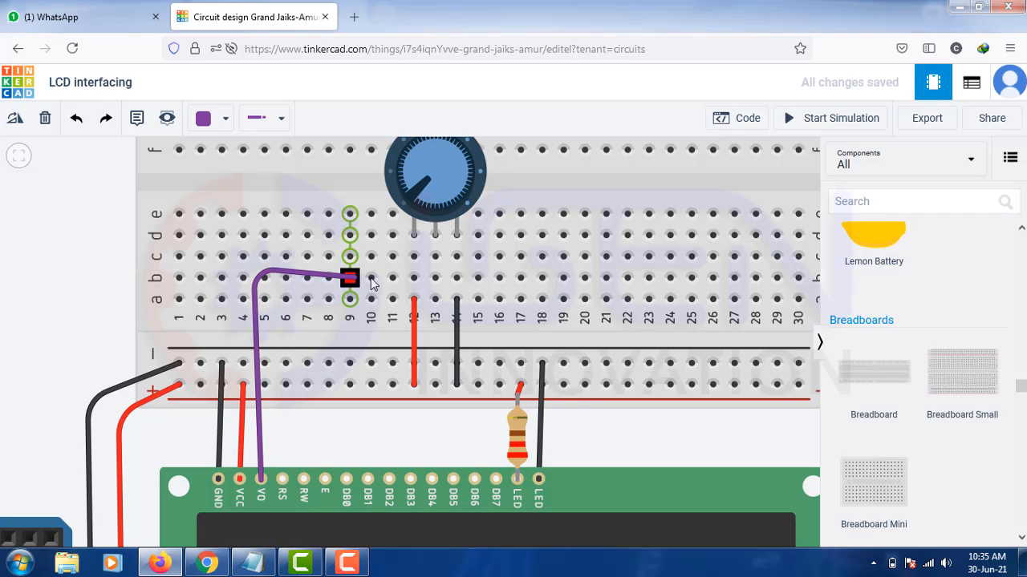
pyautogui.click(434, 277)
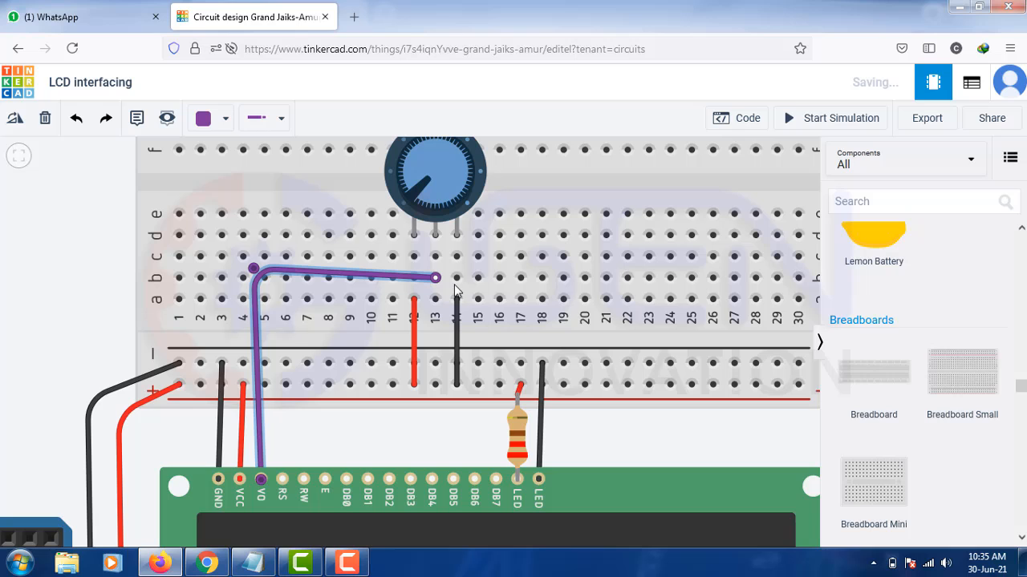
pyautogui.click(66, 310)
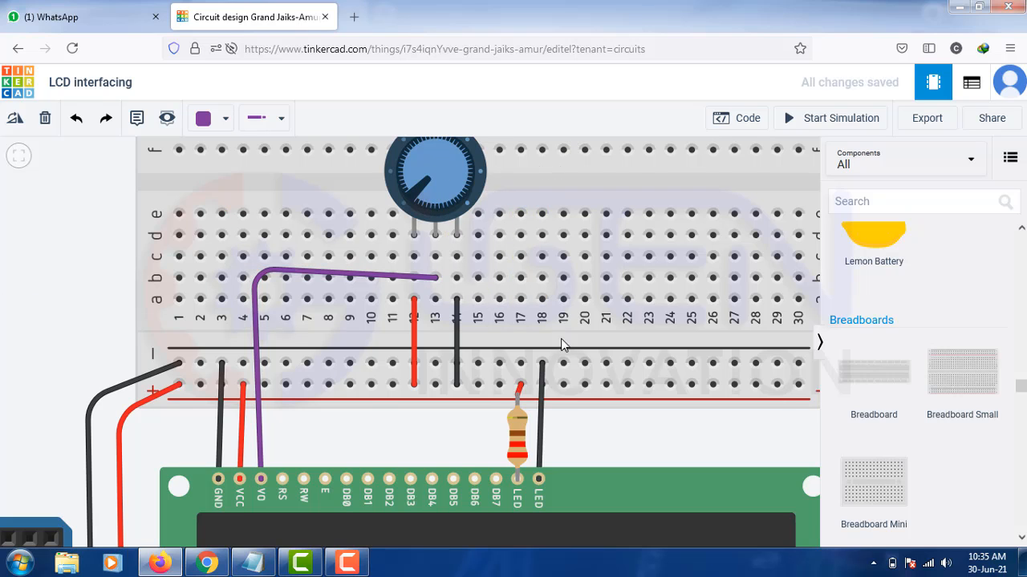
# Run the simulation to test the LCD's contrast with the potentiometer knob, and stop it again.
pyautogui.scroll(-5, 579, 436)
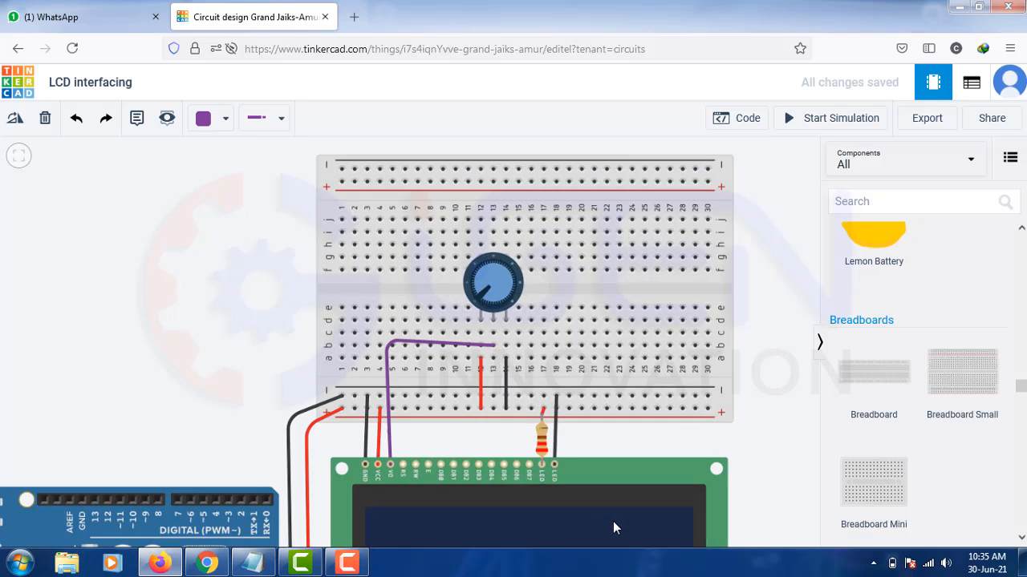
pyautogui.scroll(1, 613, 522)
pyautogui.scroll(-2, 612, 515)
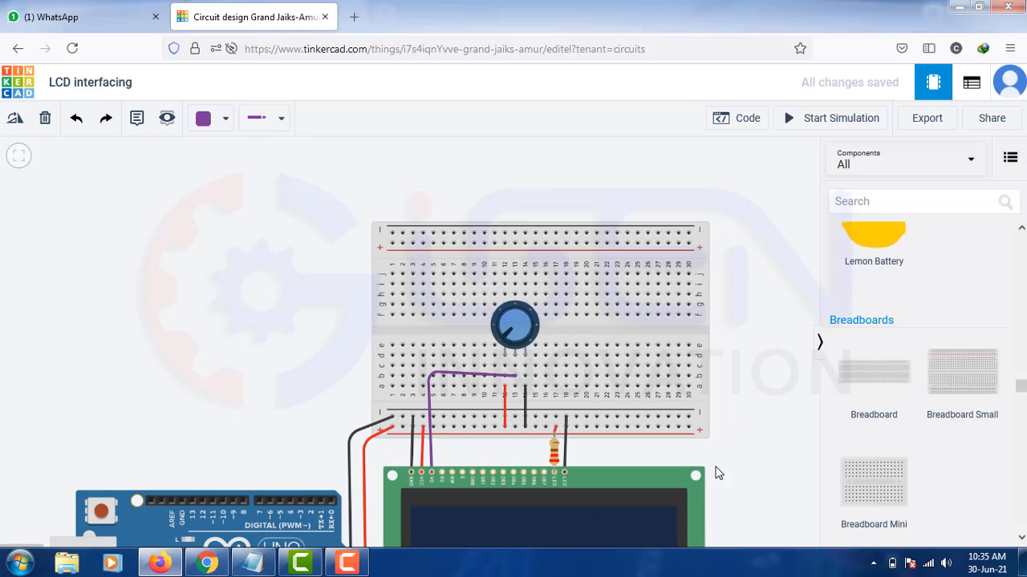
pyautogui.moveTo(717, 473); pyautogui.dragTo(634, 412)
pyautogui.click(820, 126)
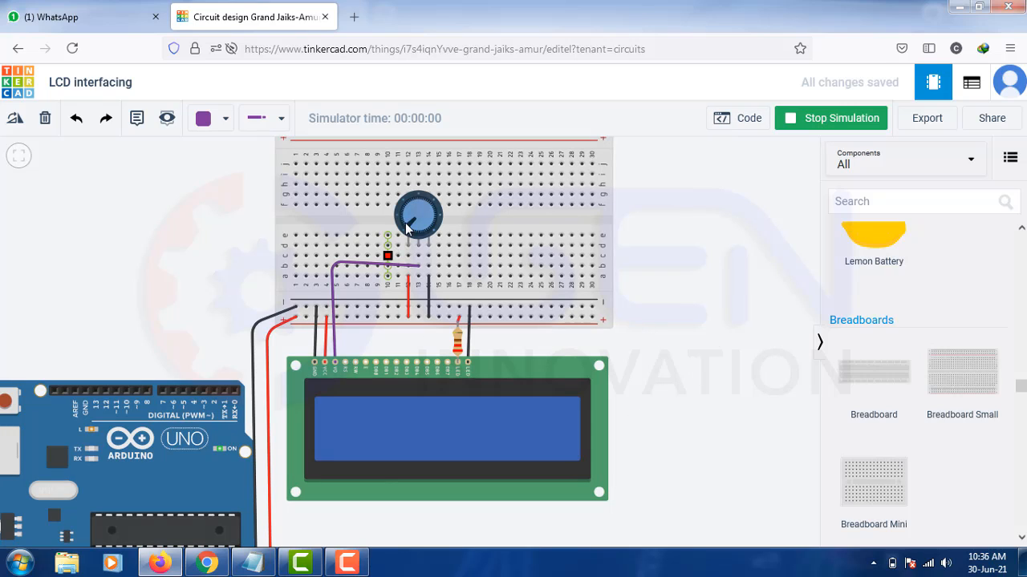
pyautogui.moveTo(404, 225)
pyautogui.mouseDown()
pyautogui.moveTo(406, 207)
pyautogui.moveTo(430, 202)
pyautogui.moveTo(439, 226)
pyautogui.moveTo(426, 238)
pyautogui.moveTo(443, 212)
pyautogui.moveTo(419, 198)
pyautogui.moveTo(414, 231)
pyautogui.mouseUp()
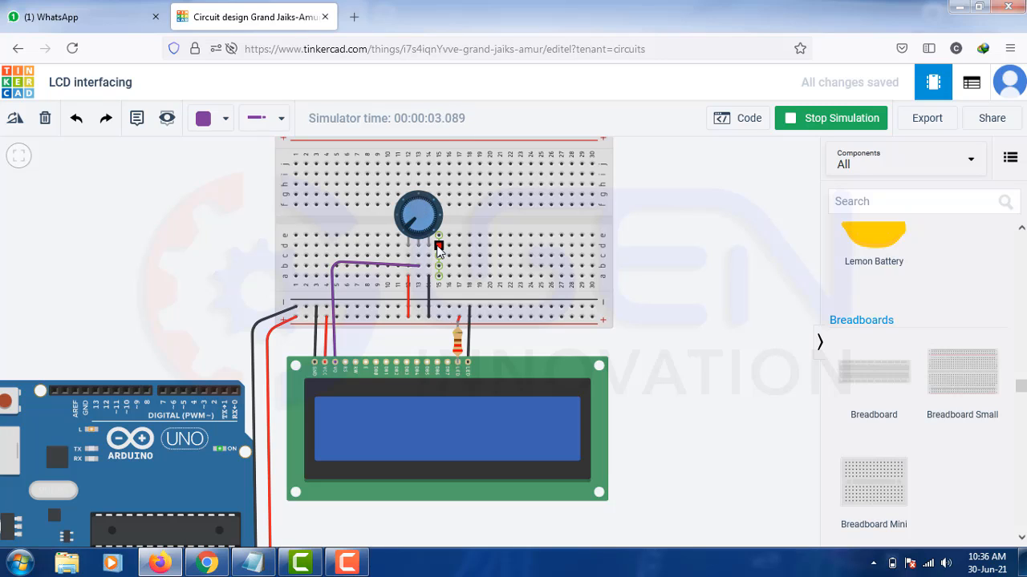
pyautogui.scroll(2, 378, 378)
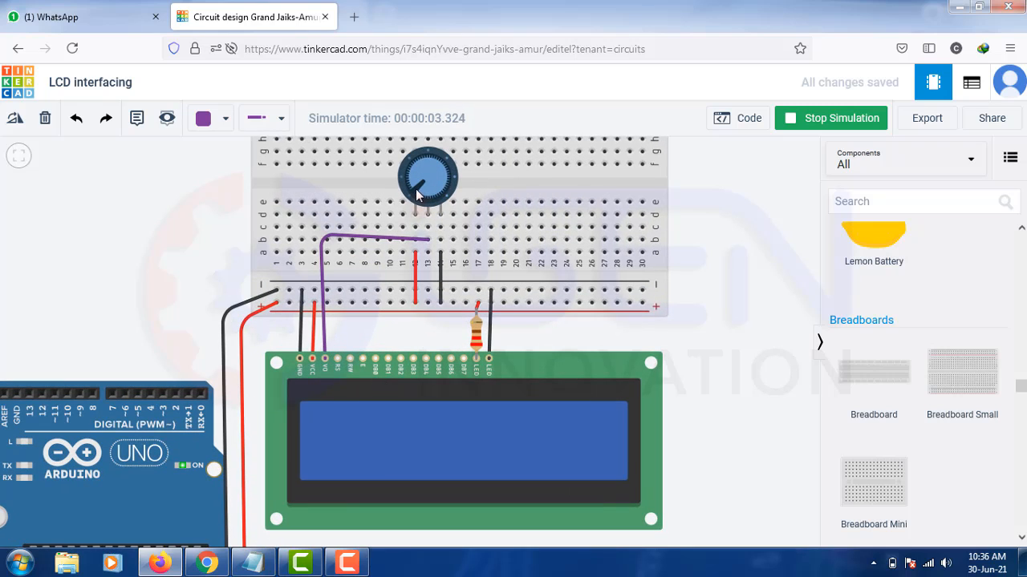
pyautogui.click(798, 119)
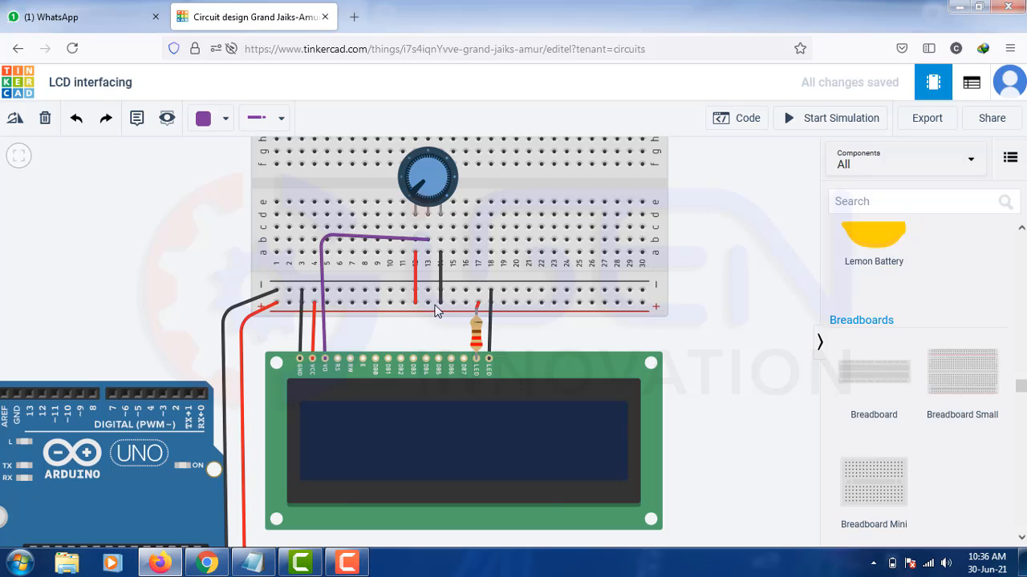
# Move the lower end of the black column 14 wire to the lower negative rail and start the simulation.
pyautogui.moveTo(441, 303); pyautogui.dragTo(441, 291)
pyautogui.click(790, 119)
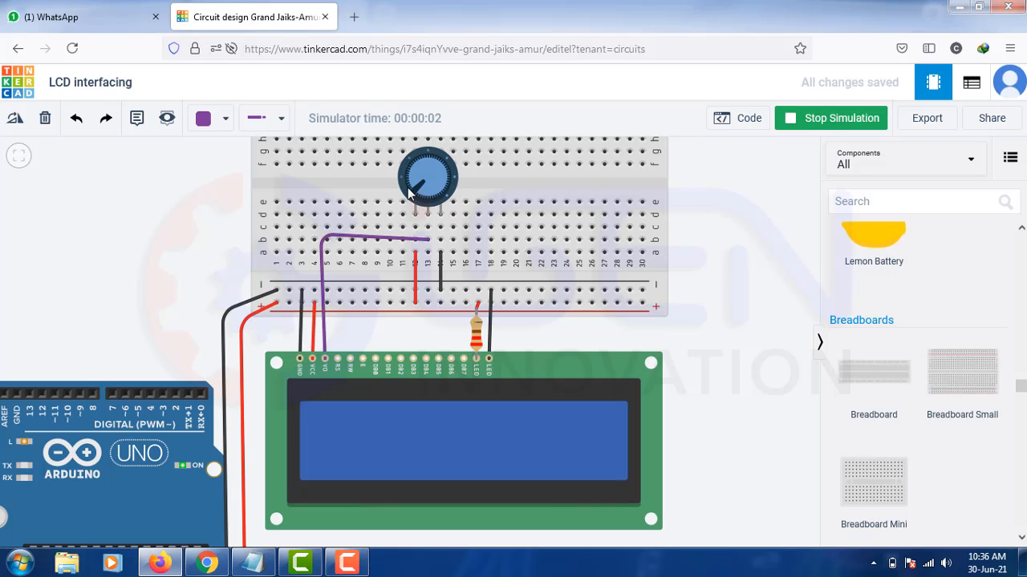
# Turn the potentiometer's knob back and forth in the running simulation to test how it changes the LCD's contrast.
pyautogui.click(410, 192)
pyautogui.moveTo(408, 181); pyautogui.dragTo(428, 213)
pyautogui.scroll(2, 433, 426)
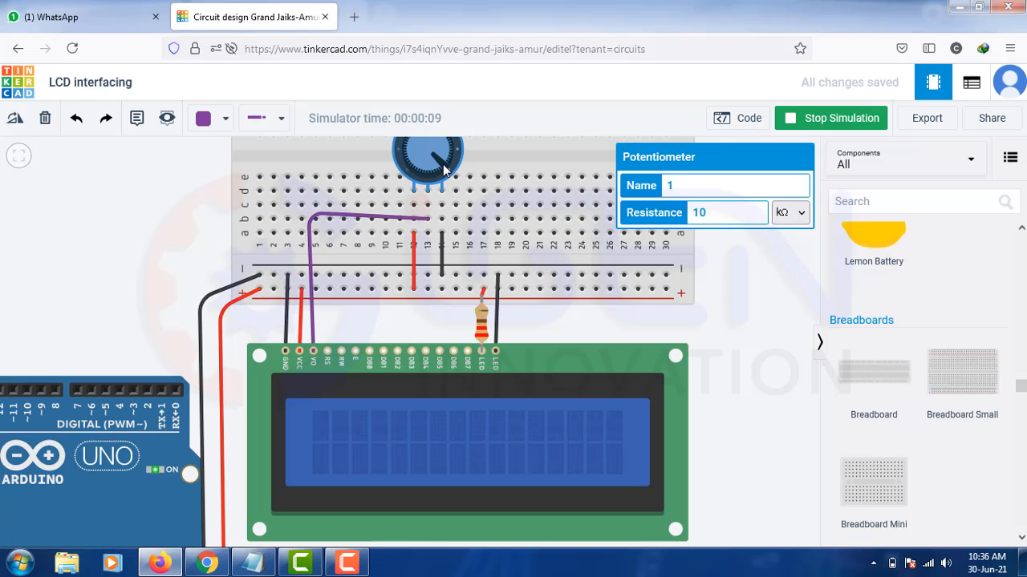
pyautogui.moveTo(445, 169); pyautogui.dragTo(450, 155)
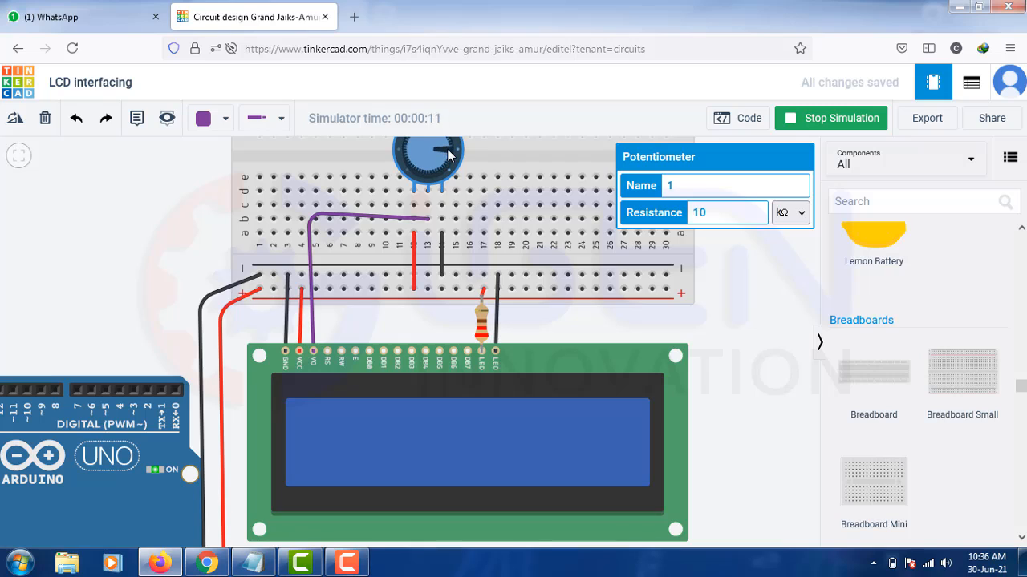
pyautogui.click(747, 287)
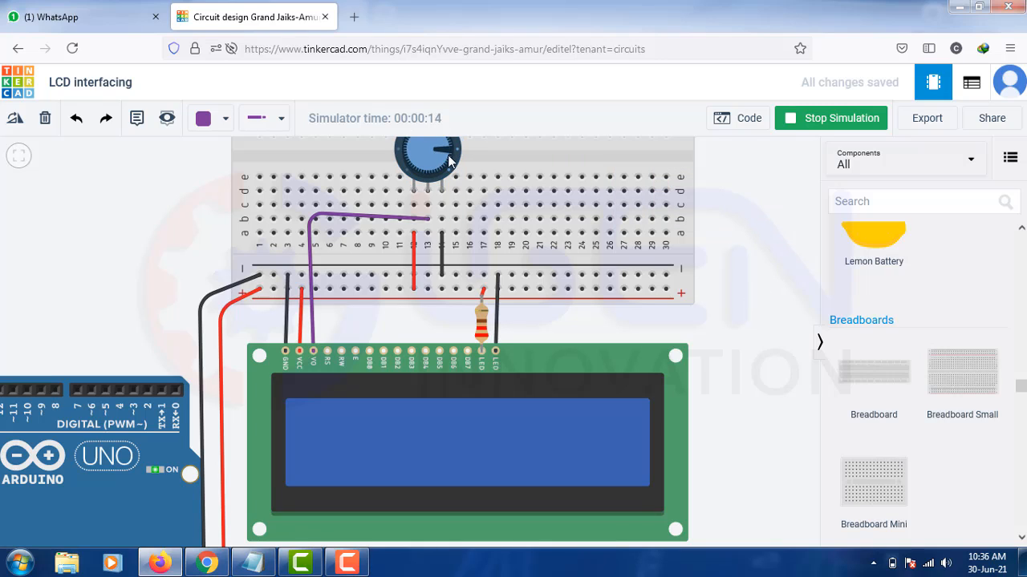
pyautogui.moveTo(448, 156); pyautogui.dragTo(438, 173)
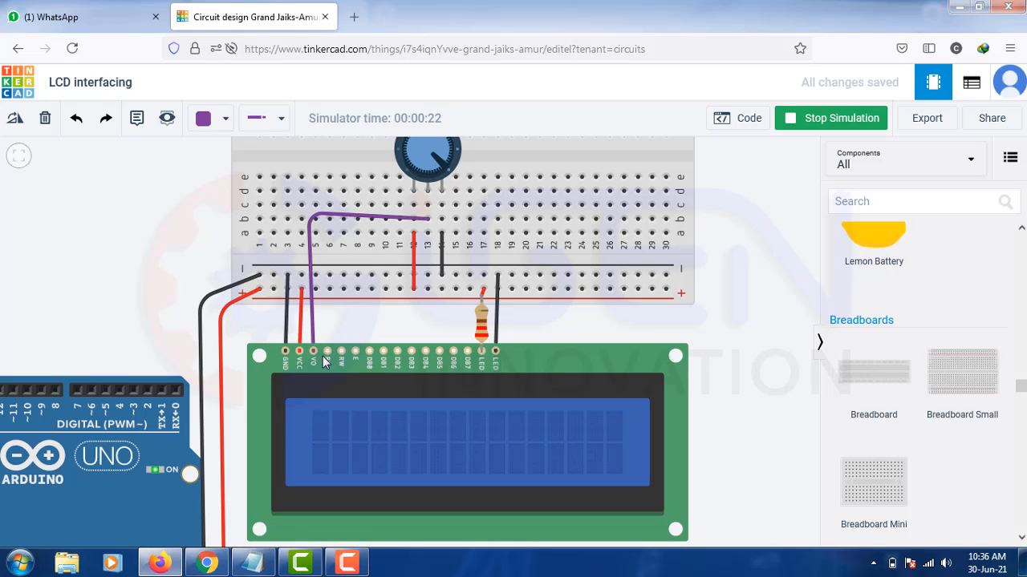
# Stop the simulation and run a black wire from the LCD's RW pin to the breadboard's lower negative rail at column 7.
pyautogui.scroll(3, 333, 357)
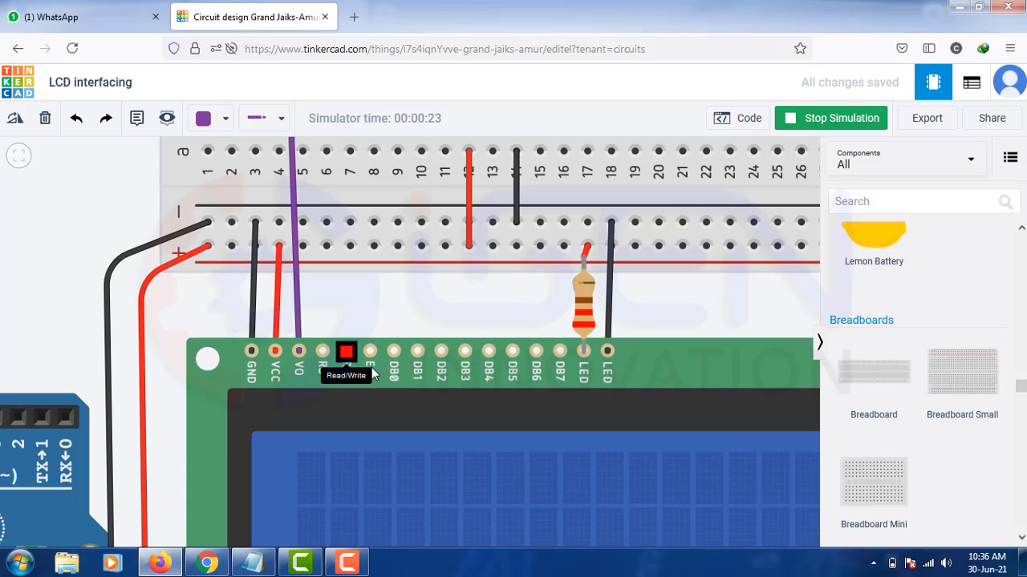
pyautogui.click(223, 119)
pyautogui.click(233, 167)
pyautogui.click(202, 119)
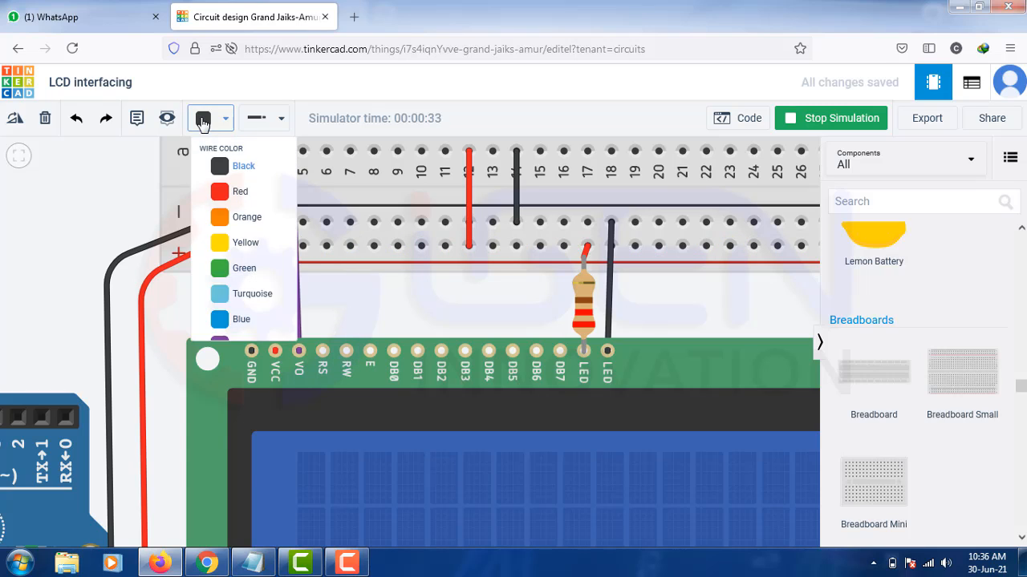
pyautogui.click(335, 309)
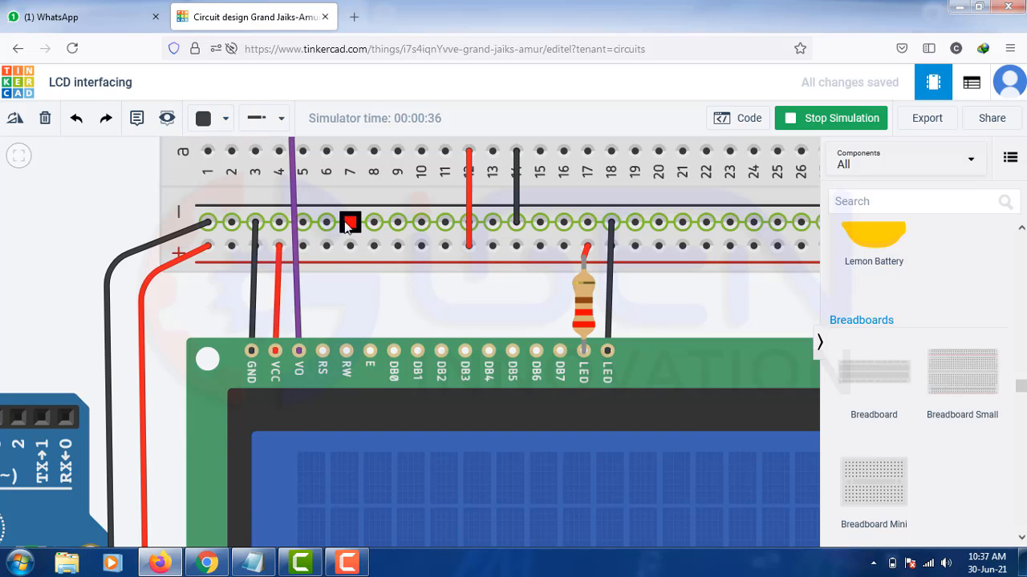
pyautogui.click(360, 275)
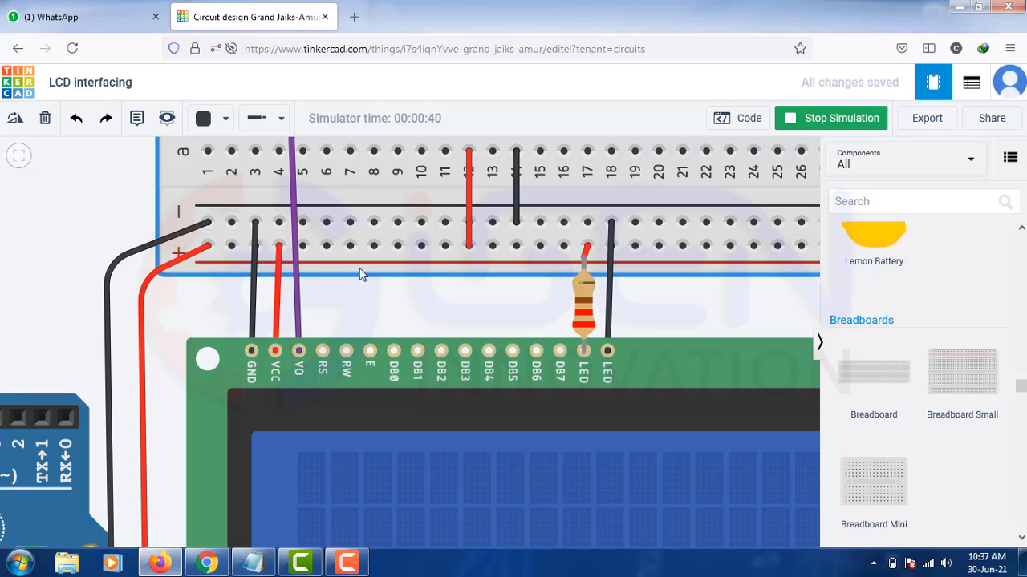
pyautogui.click(834, 120)
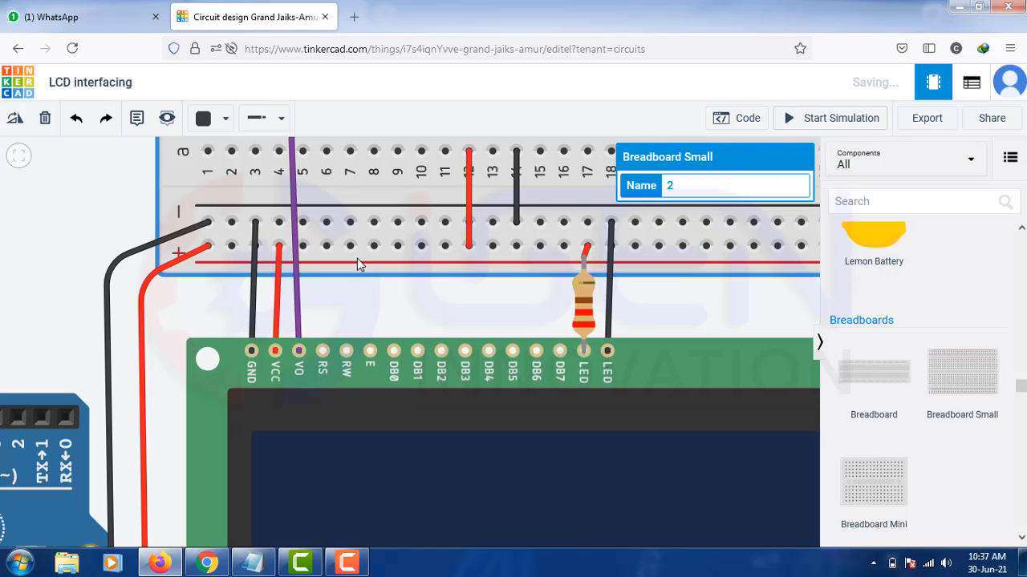
pyautogui.click(346, 350)
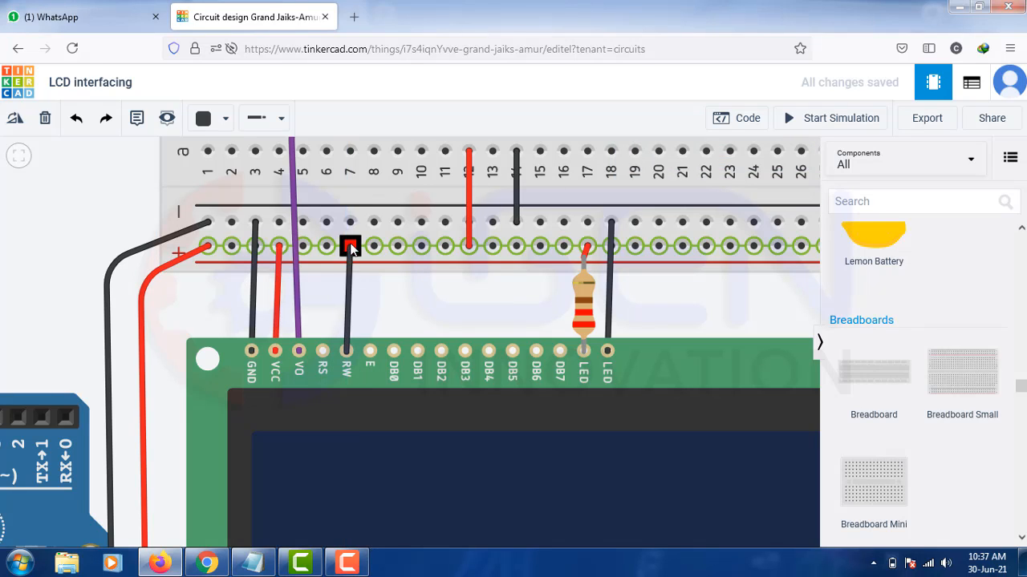
pyautogui.click(350, 221)
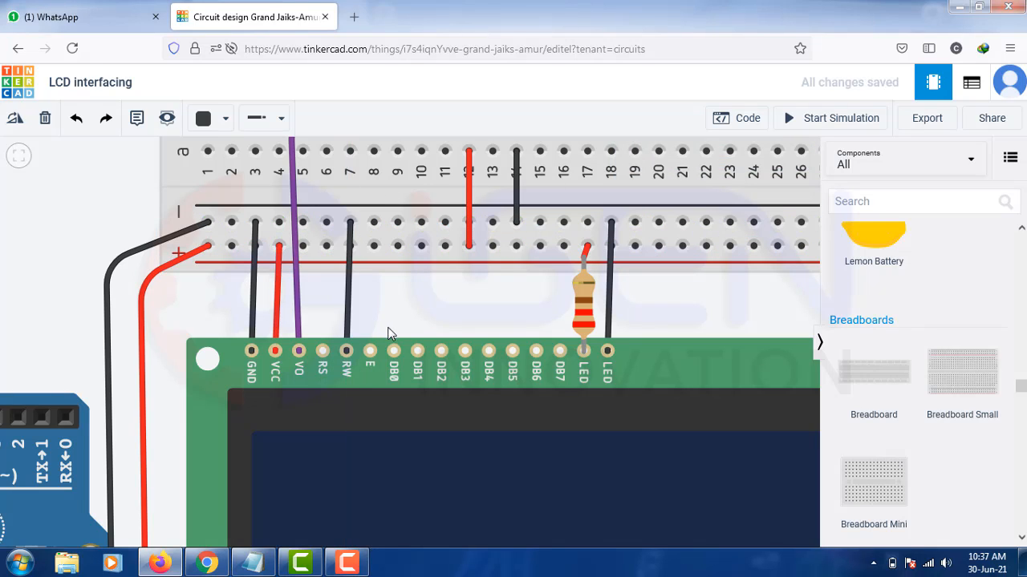
# Check the pin numbers in the Notepad sketch and route a pink wire from Arduino pin 12 over the breadboard to the LCD's RS pin.
pyautogui.scroll(-3, 390, 329)
pyautogui.scroll(-3, 391, 330)
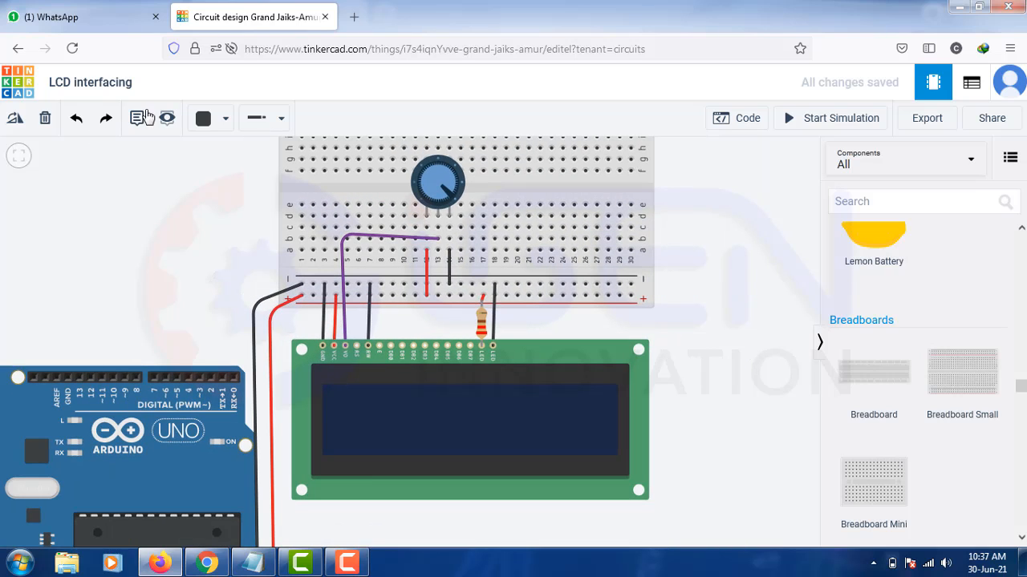
pyautogui.click(211, 120)
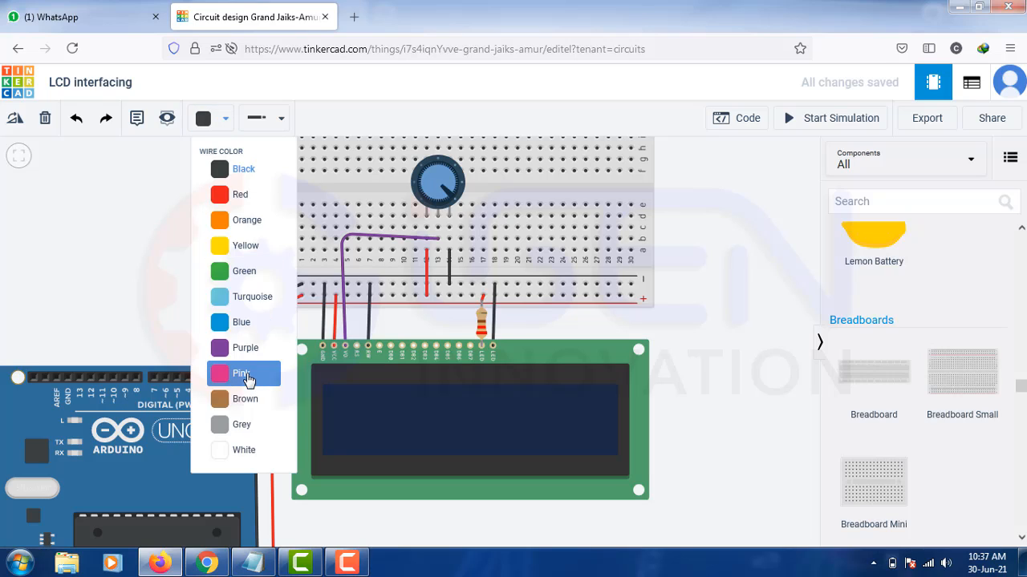
pyautogui.click(243, 374)
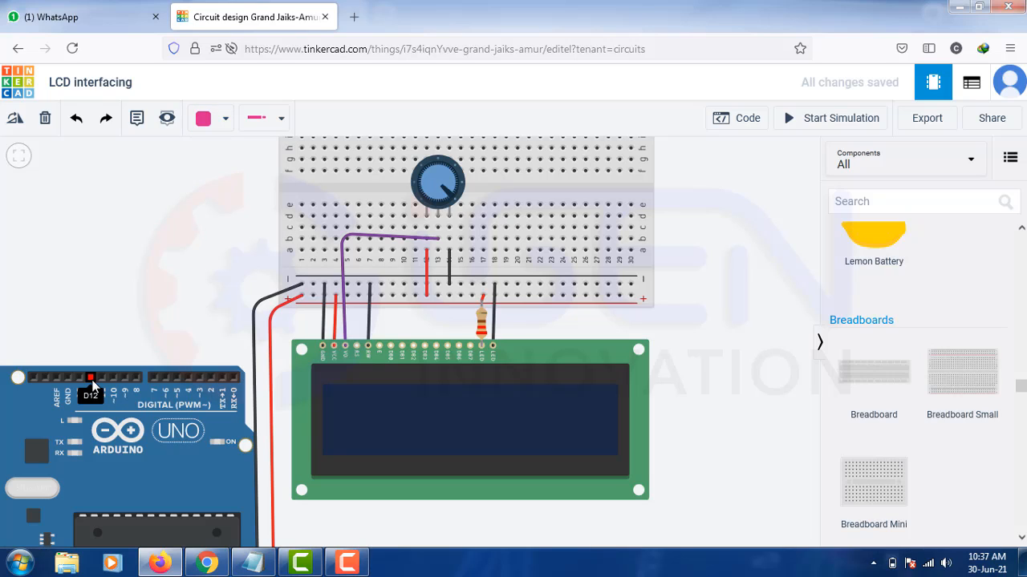
pyautogui.click(257, 563)
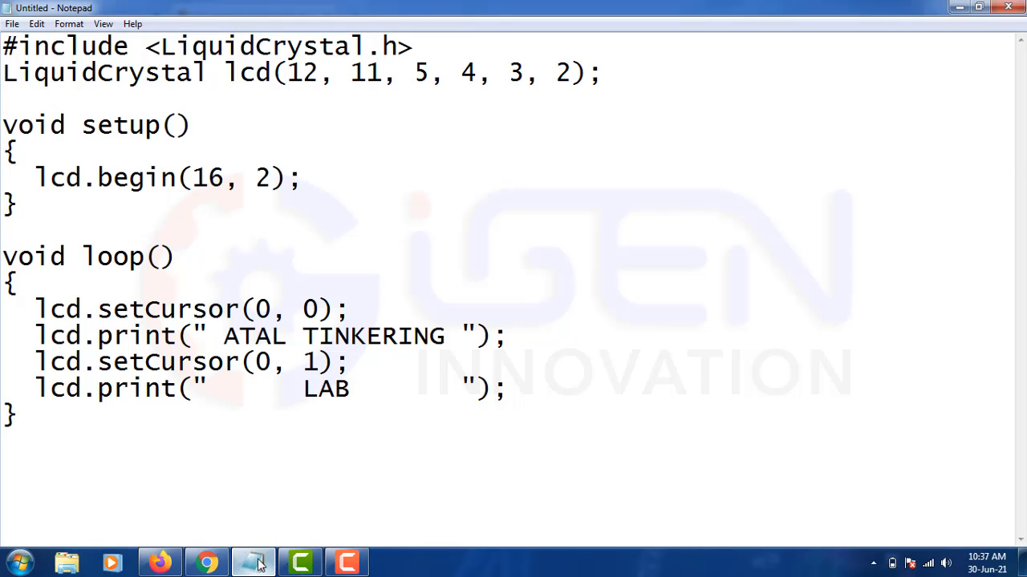
pyautogui.click(257, 563)
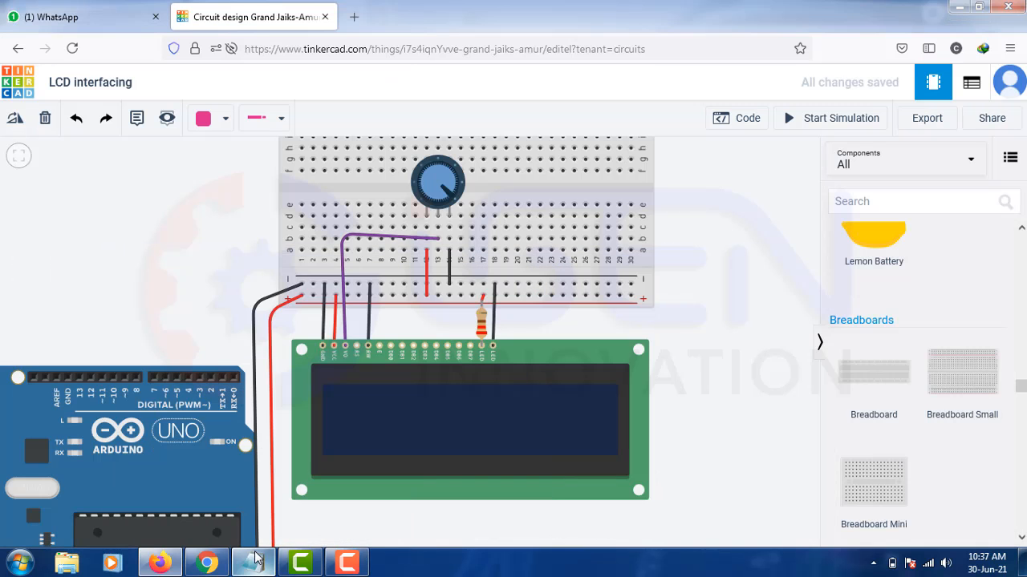
pyautogui.click(90, 377)
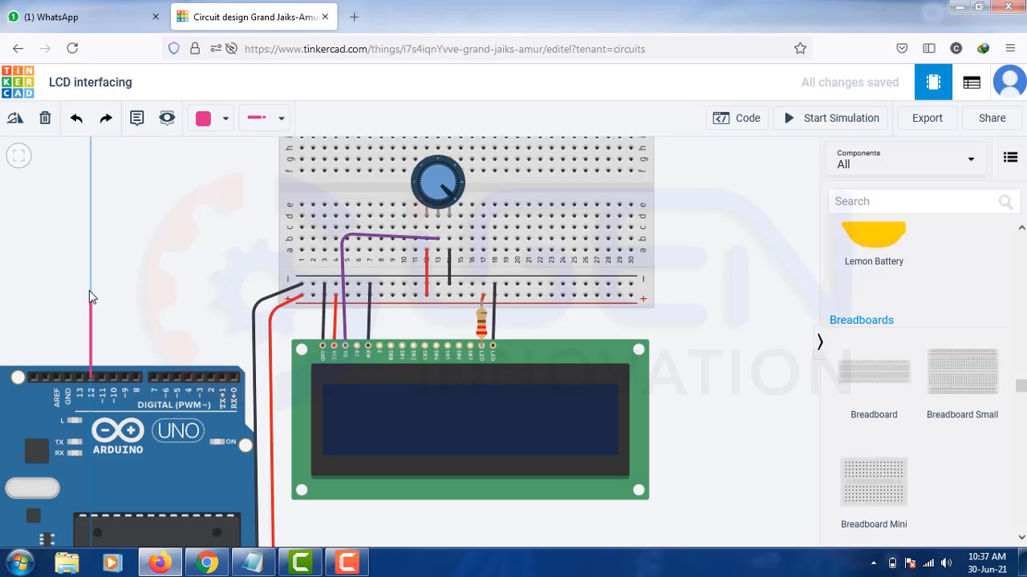
pyautogui.click(112, 270)
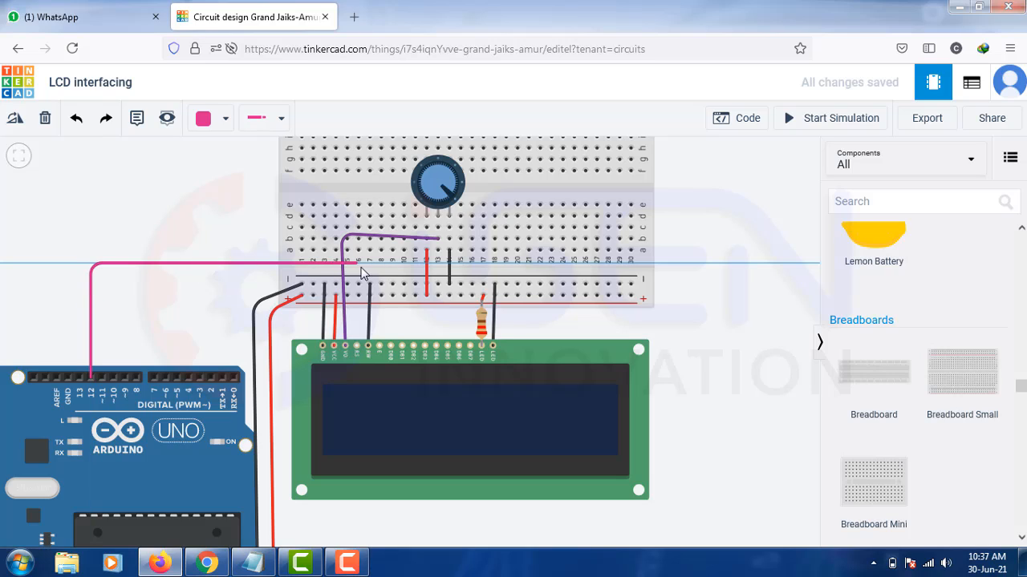
pyautogui.click(358, 269)
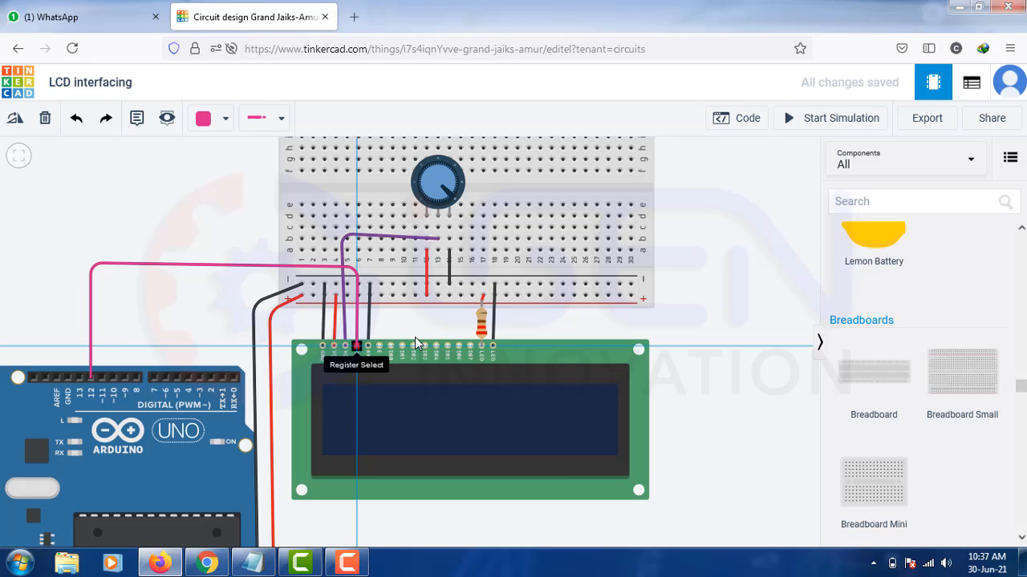
pyautogui.click(357, 347)
pyautogui.click(718, 377)
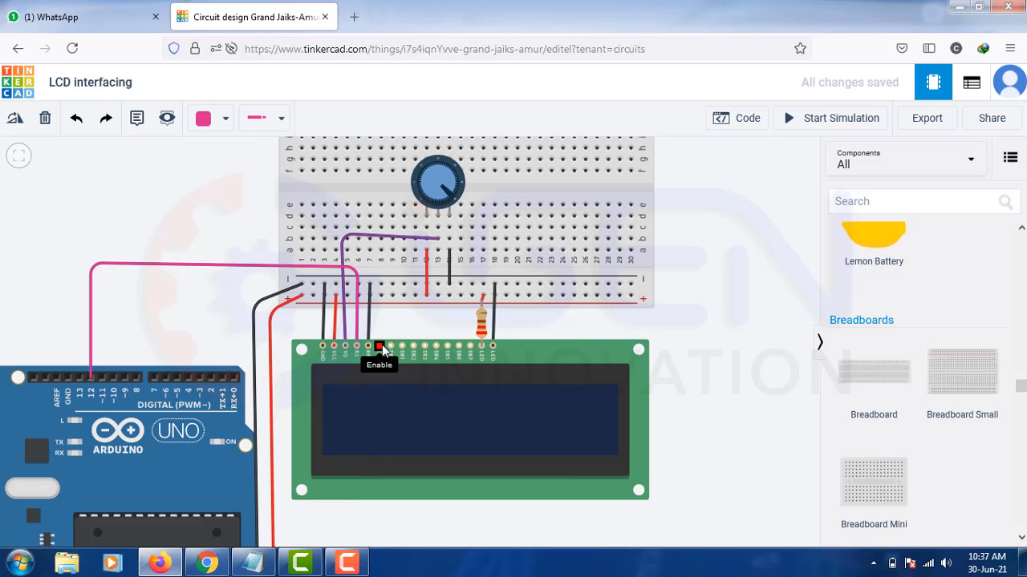
# Route a wire from the LCD's E pin up and along just above the pink wire to Arduino pin 11.
pyautogui.click(379, 347)
pyautogui.click(380, 262)
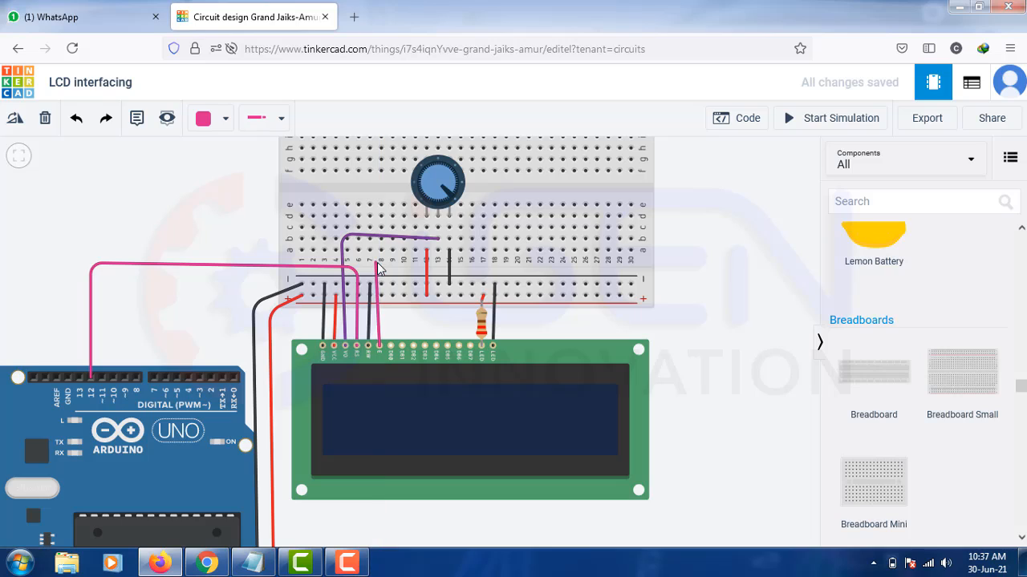
pyautogui.click(302, 250)
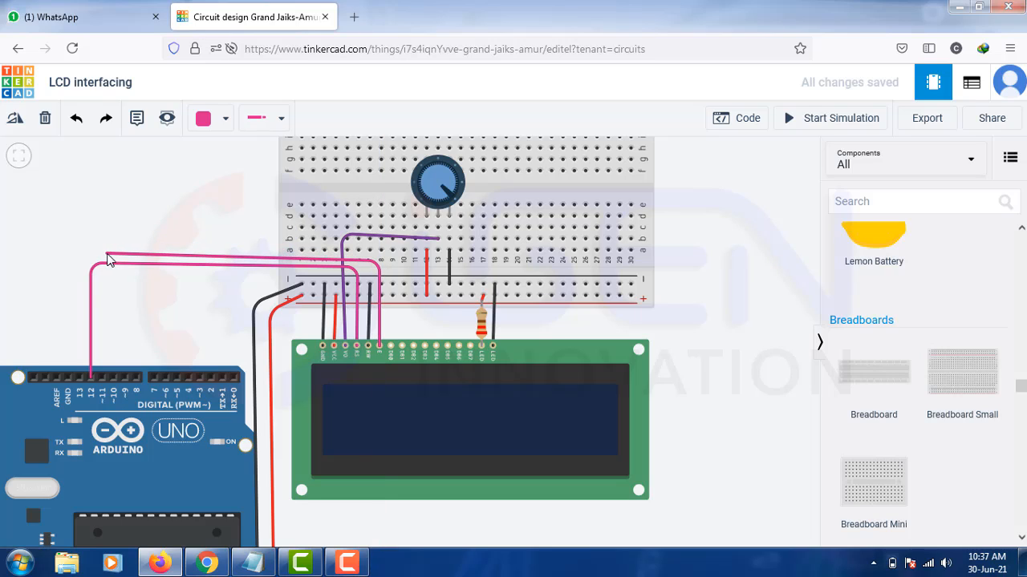
pyautogui.click(108, 258)
pyautogui.click(102, 376)
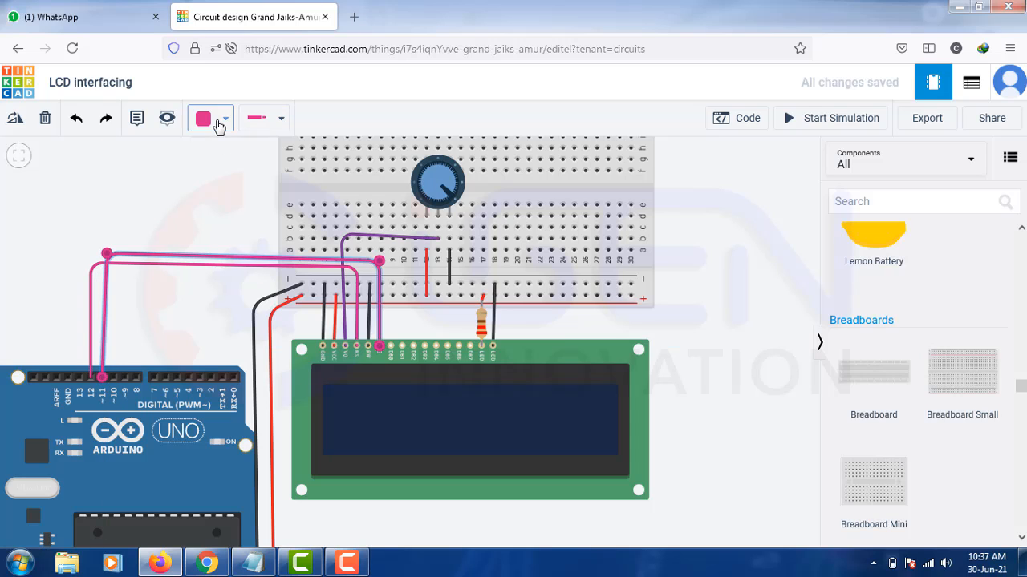
# Recolour the wire between the LCD's E pin and Arduino pin 11 to brown.
pyautogui.click(218, 122)
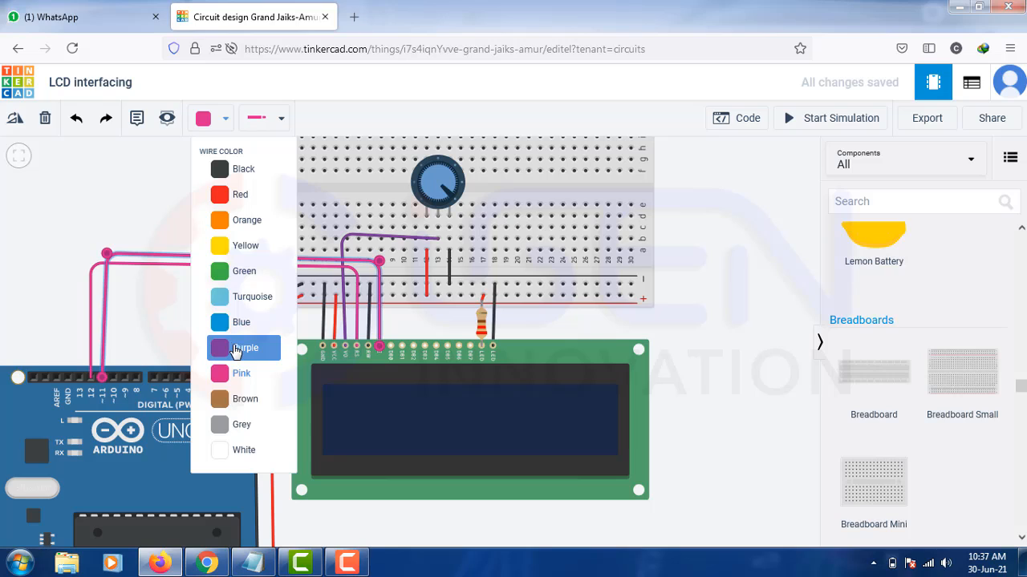
pyautogui.click(235, 350)
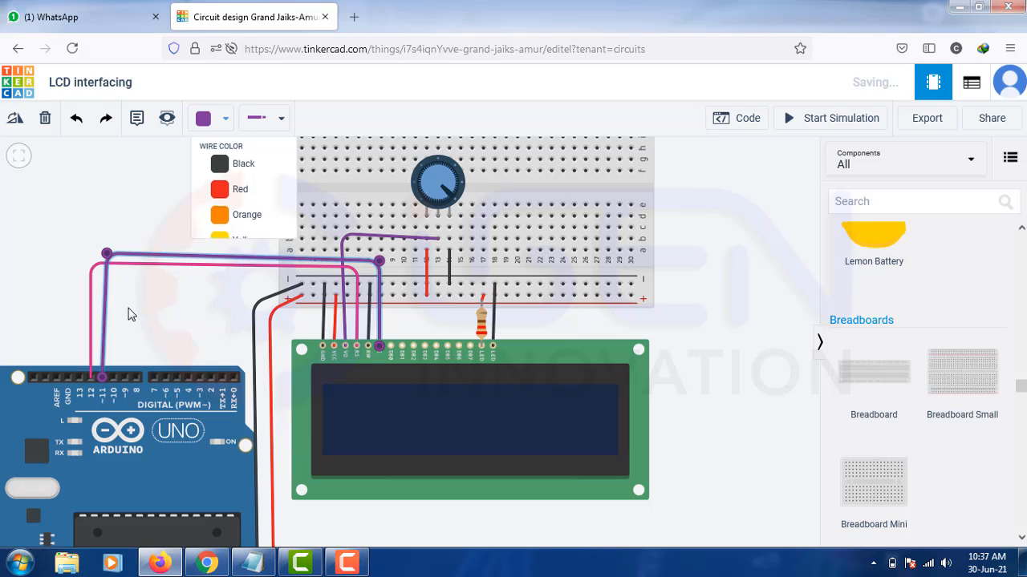
pyautogui.click(161, 255)
pyautogui.click(205, 119)
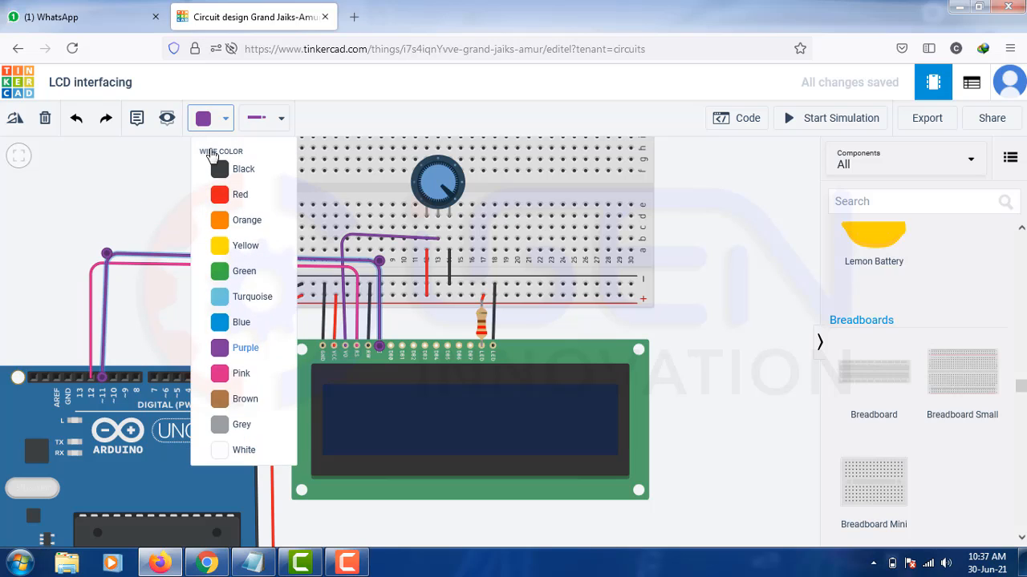
pyautogui.click(235, 399)
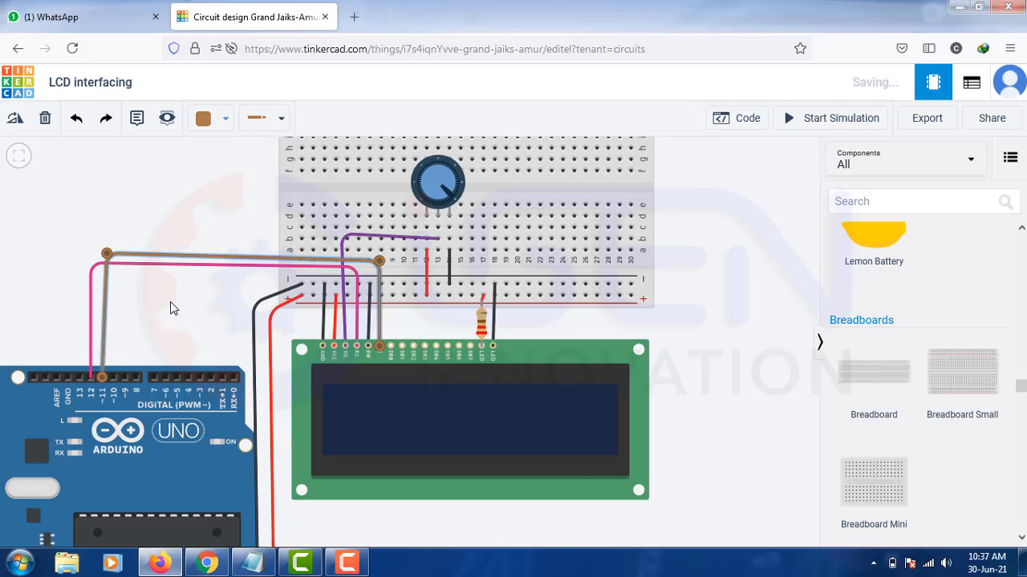
pyautogui.click(170, 308)
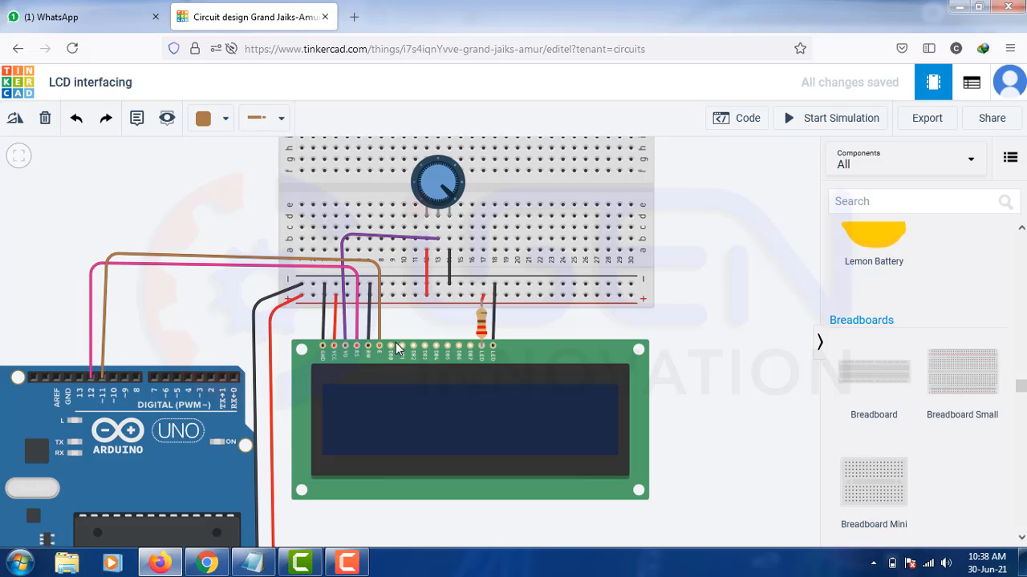
# Examine the LCD's data pins and the pin numbers in the LiquidCrystal lcd line of the Notepad sketch, and return to the circuit.
pyautogui.scroll(3, 425, 345)
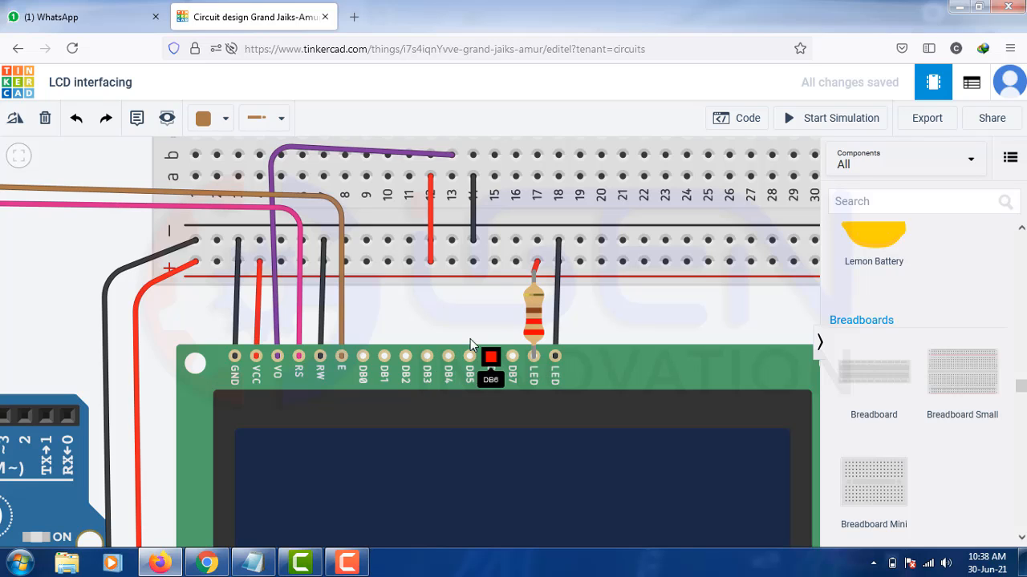
pyautogui.scroll(-2, 474, 341)
pyautogui.scroll(-1, 481, 339)
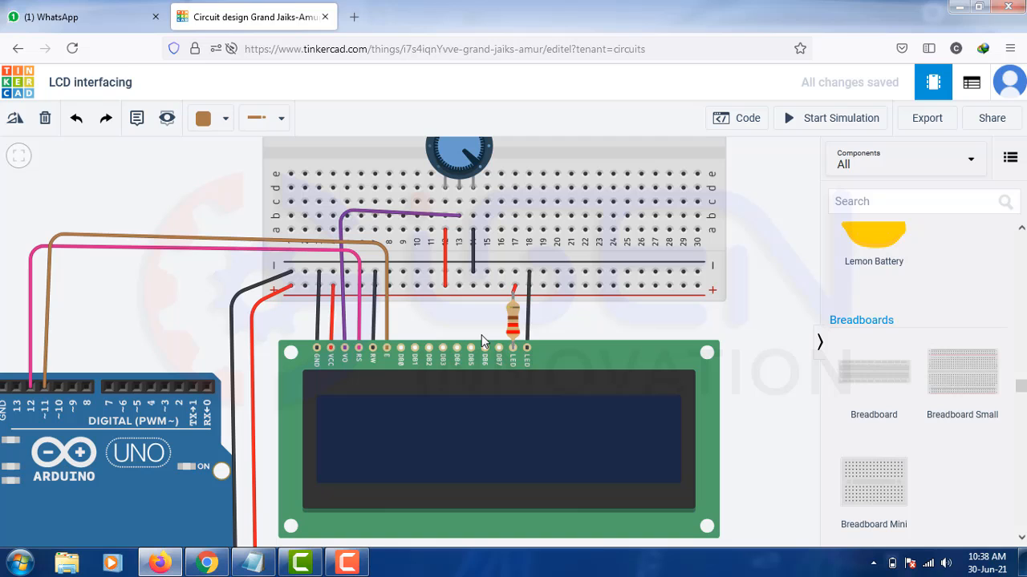
pyautogui.click(253, 564)
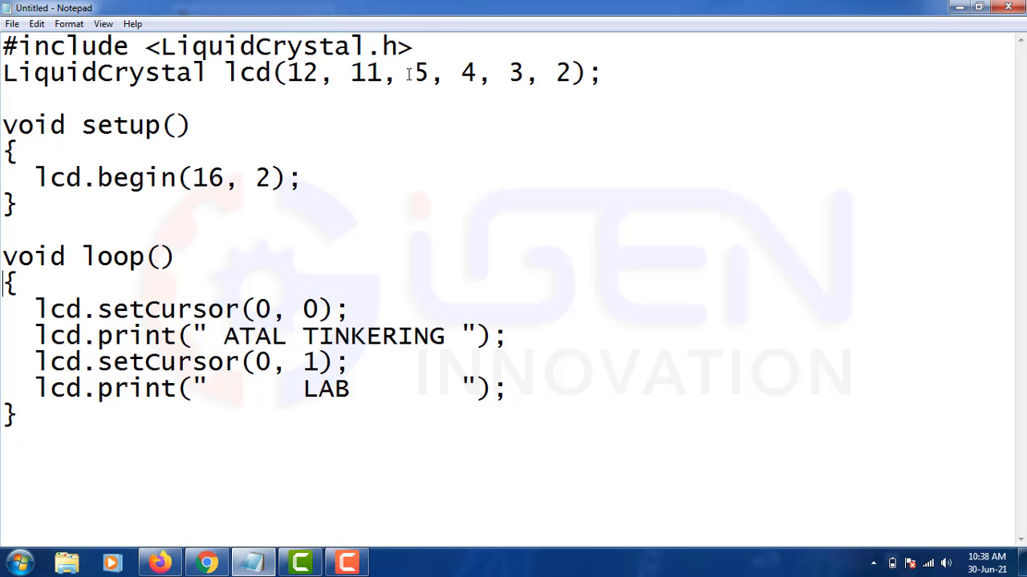
pyautogui.doubleClick(419, 73)
pyautogui.doubleClick(469, 73)
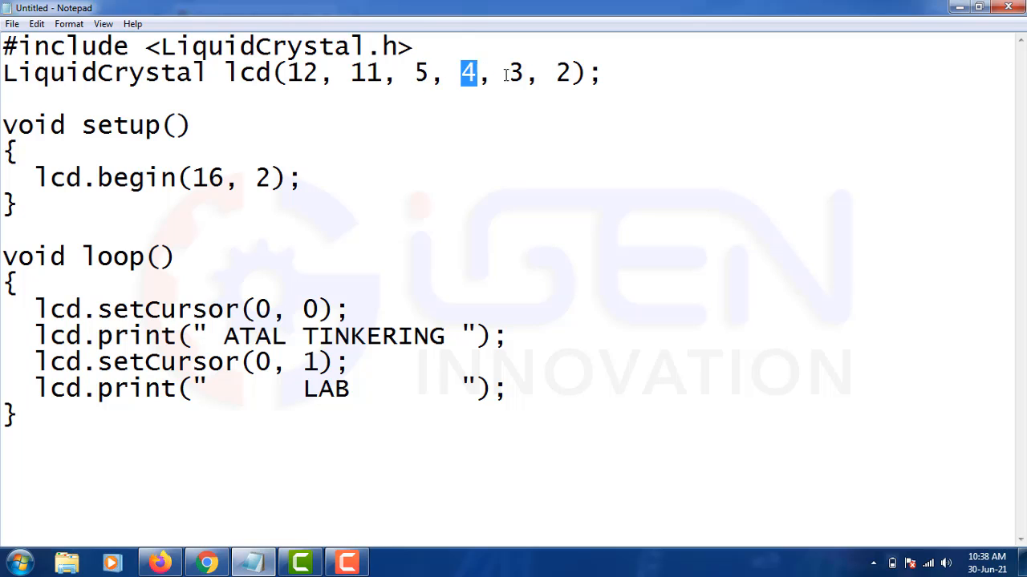
pyautogui.doubleClick(516, 73)
pyautogui.doubleClick(561, 74)
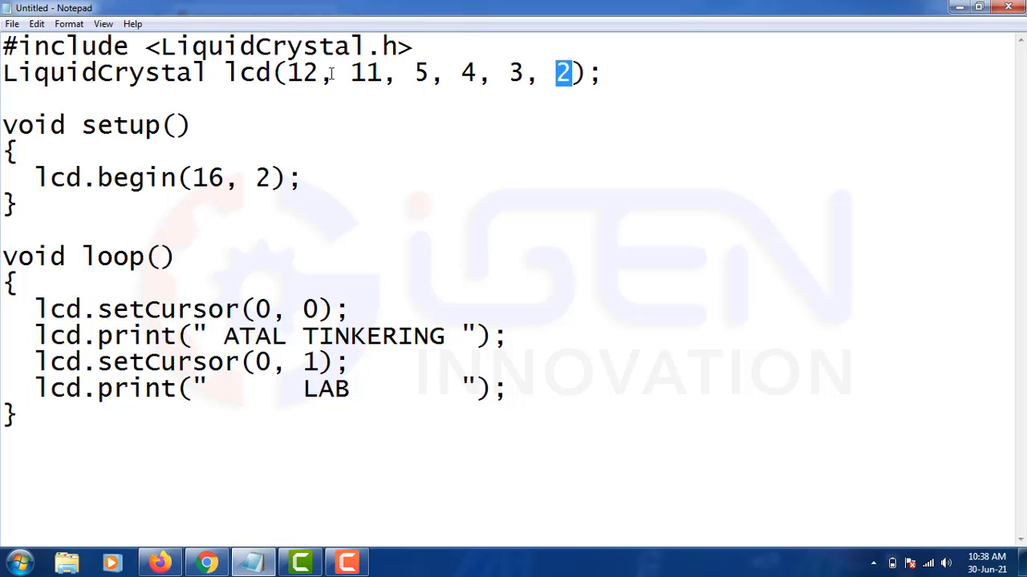
pyautogui.moveTo(317, 70); pyautogui.dragTo(284, 70)
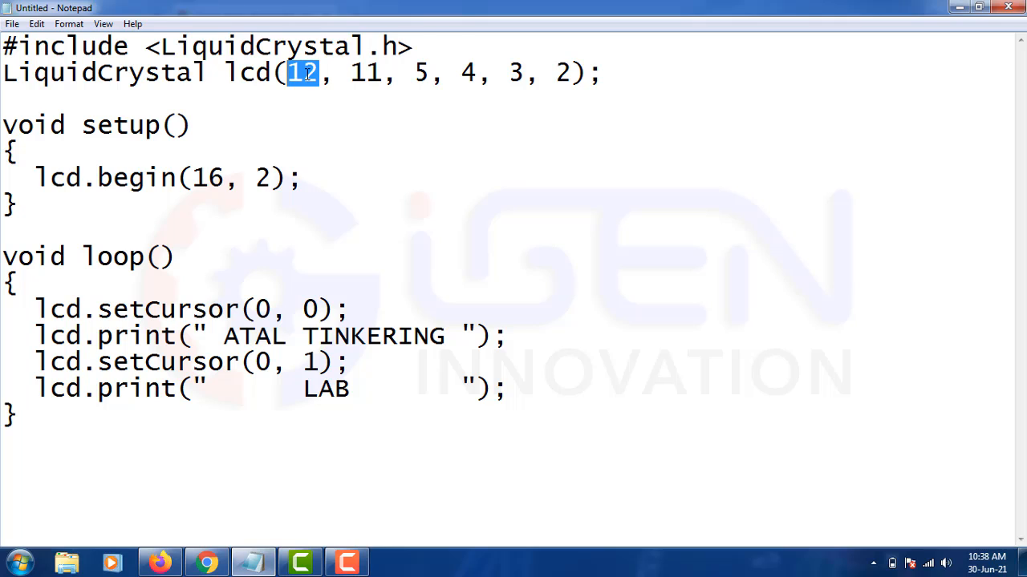
pyautogui.moveTo(383, 74); pyautogui.dragTo(353, 72)
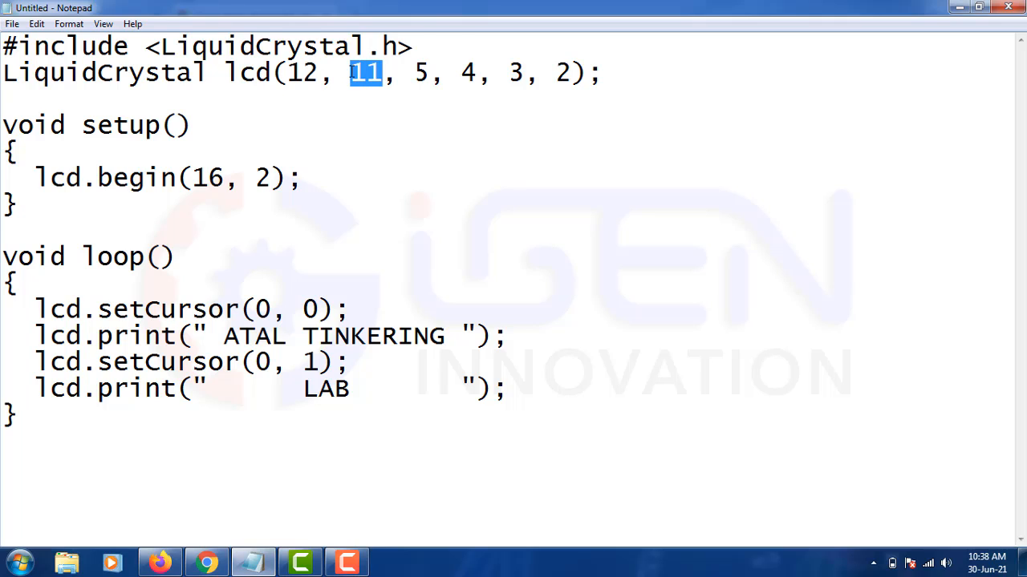
pyautogui.click(956, 8)
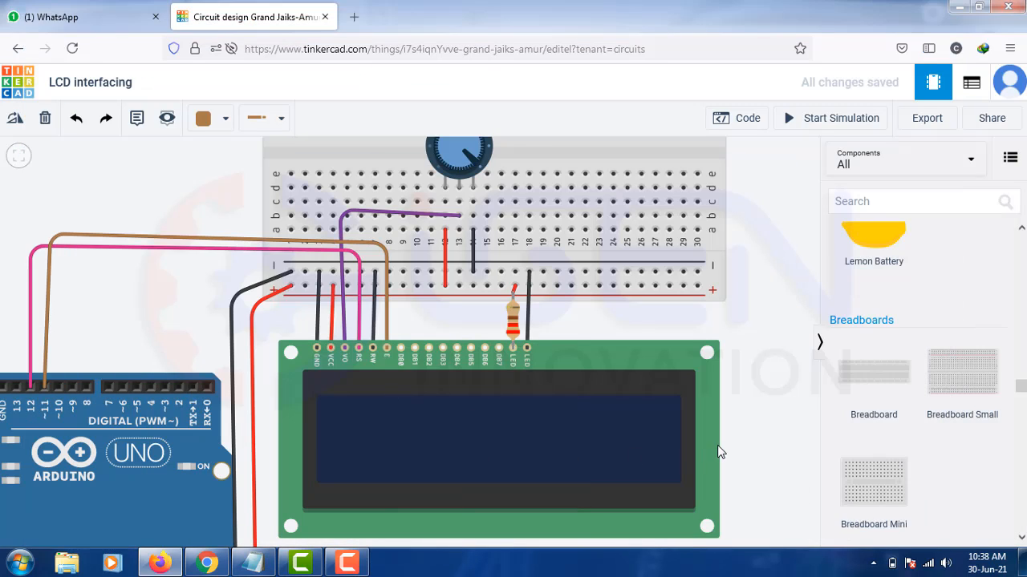
# Route a brown wire with two bends from Arduino pin 5 to the LCD's DB4 pin, passing between the breadboard and the LCD.
pyautogui.click(138, 388)
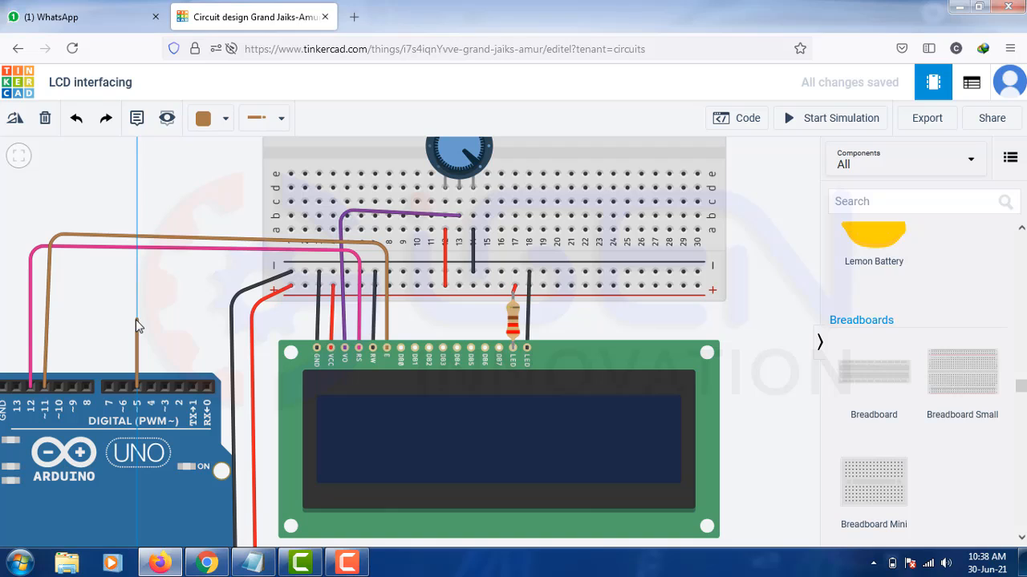
pyautogui.click(137, 321)
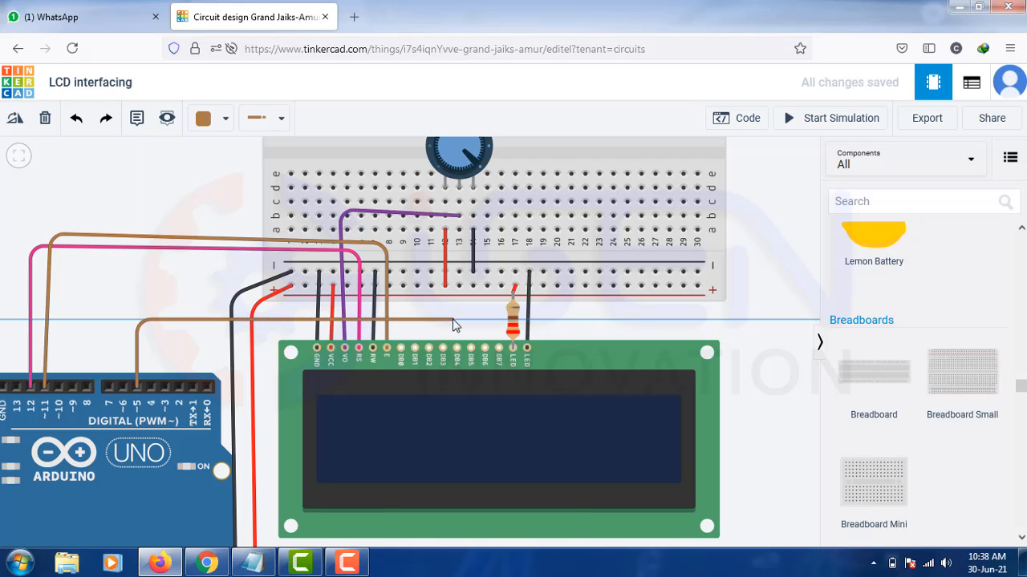
pyautogui.click(453, 321)
pyautogui.click(457, 348)
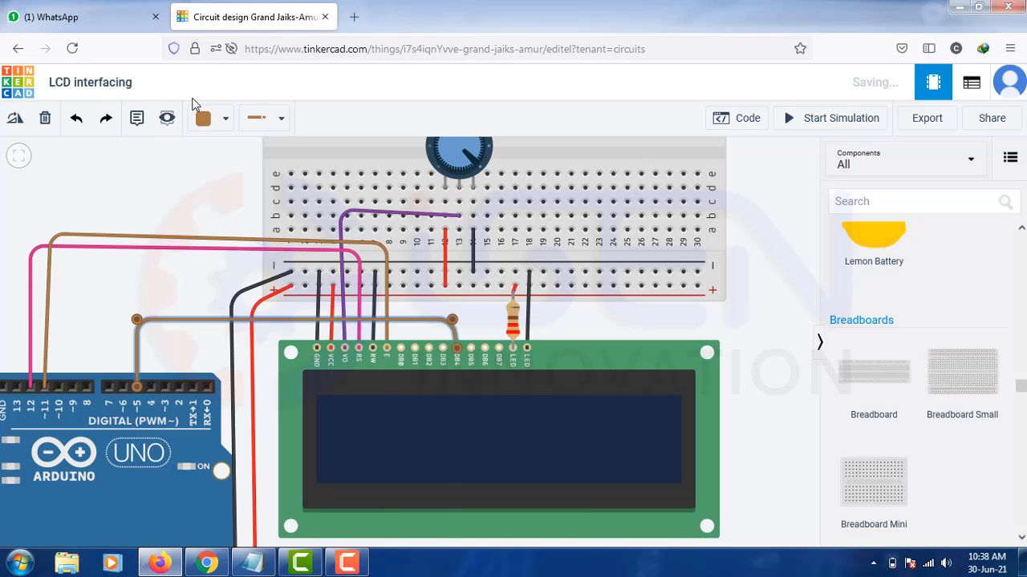
# Recolour the wire between Arduino pin 5 and DB4 to blue, and route a matching wire from Arduino pin 4 to DB5 just above it.
pyautogui.click(215, 118)
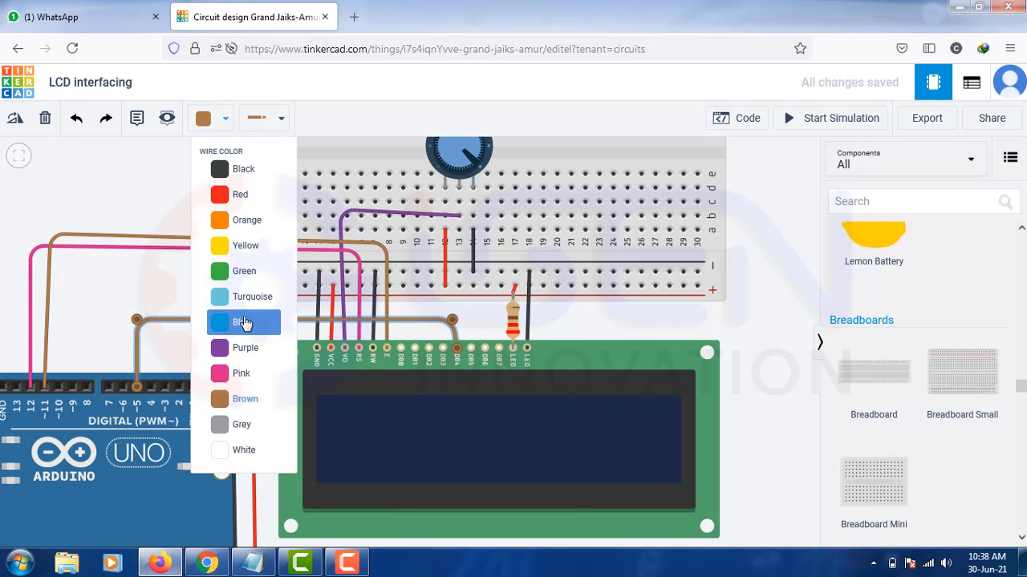
pyautogui.click(245, 322)
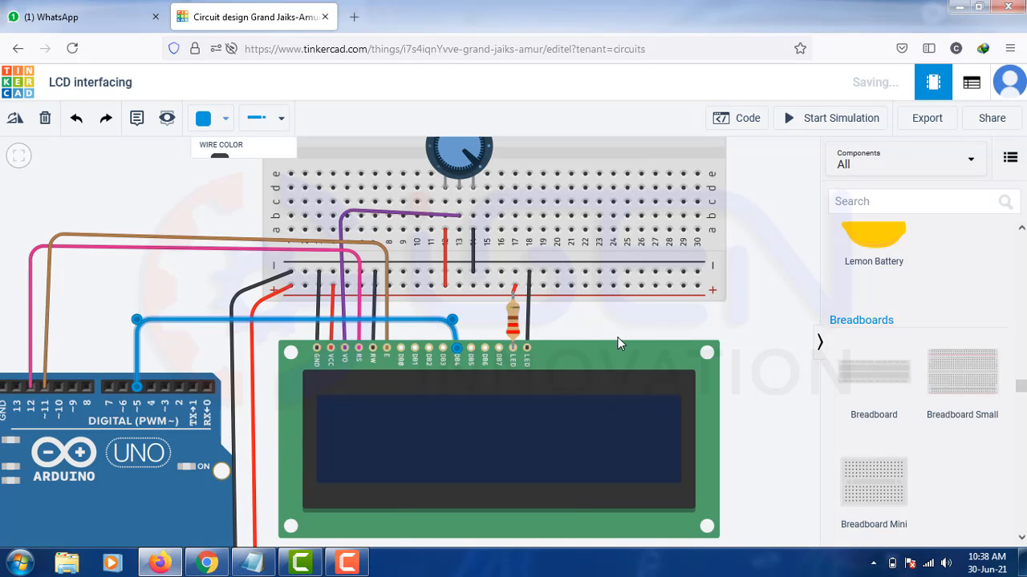
pyautogui.click(151, 390)
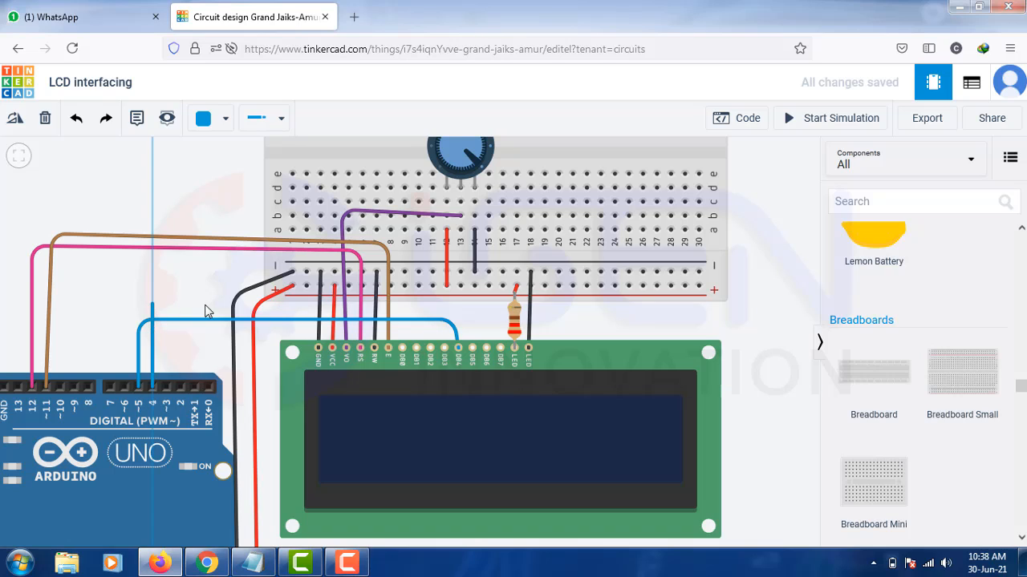
pyautogui.click(451, 308)
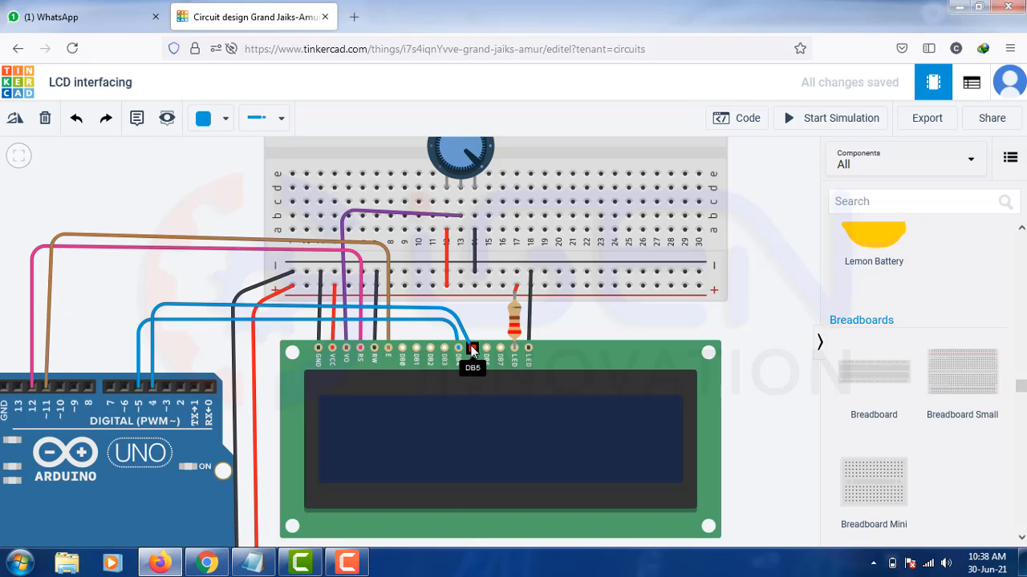
# Route a blue wire with two bends from the LCD's DB6 pin to Arduino pin 3, just above the previous data wire.
pyautogui.click(486, 348)
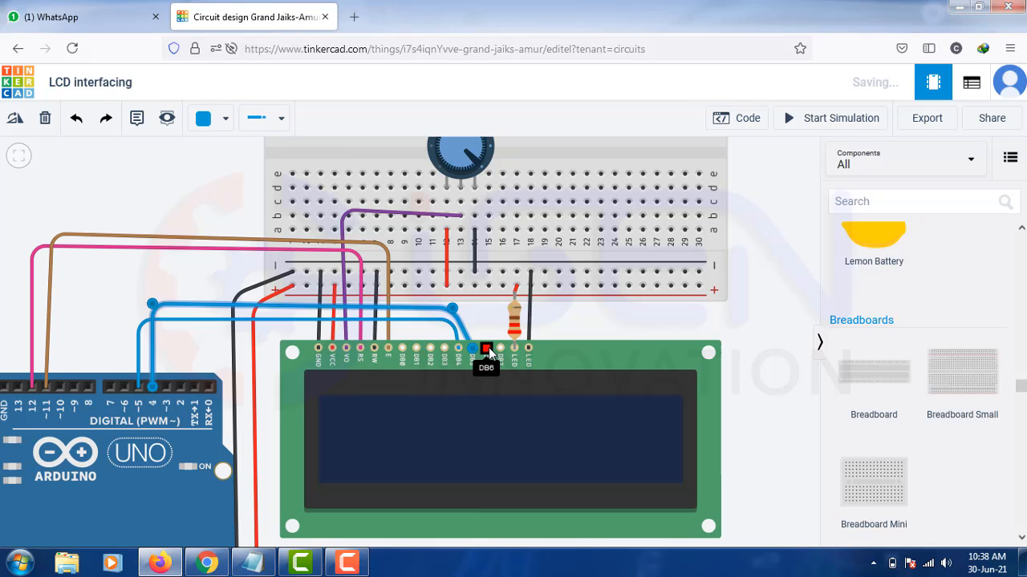
pyautogui.click(463, 303)
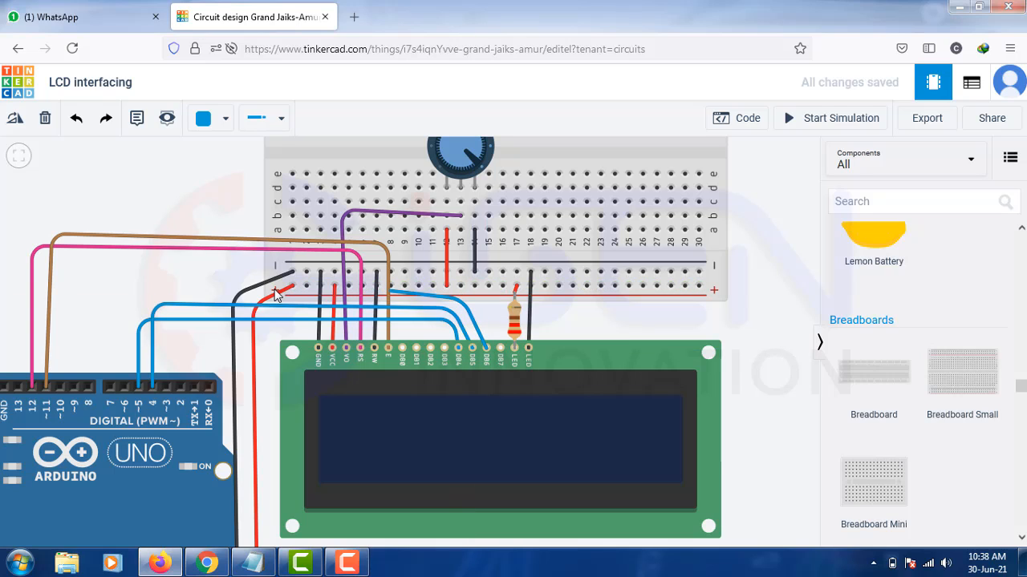
pyautogui.click(173, 294)
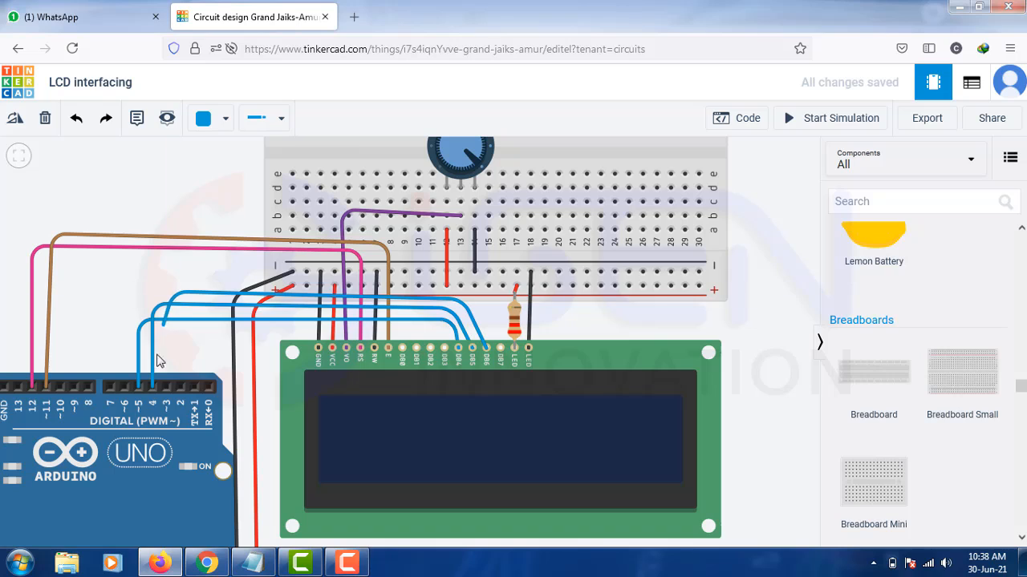
pyautogui.click(166, 386)
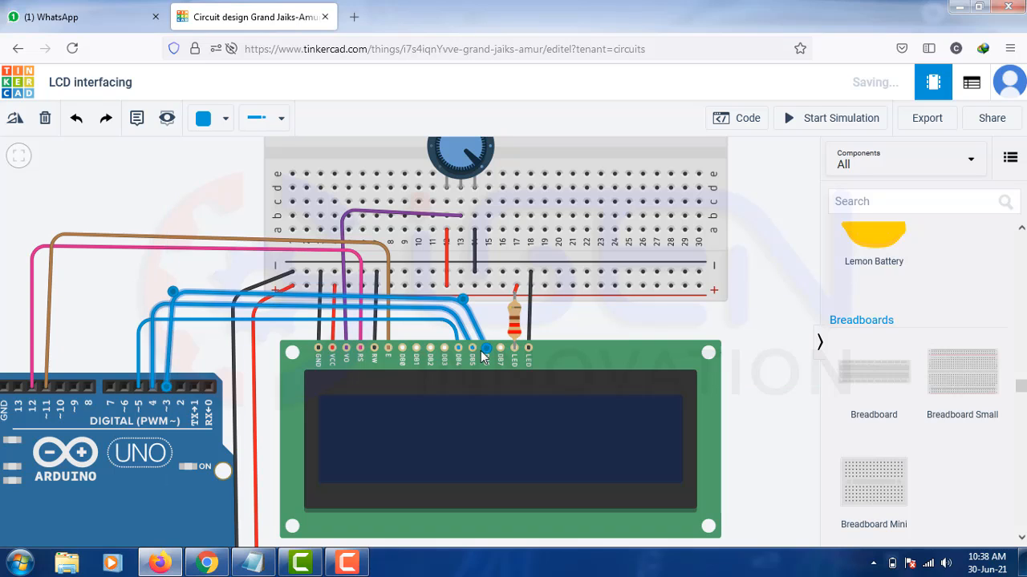
# Route a blue wire from the LCD's DB7 pin to Arduino pin 2, running above the other data wires.
pyautogui.click(489, 325)
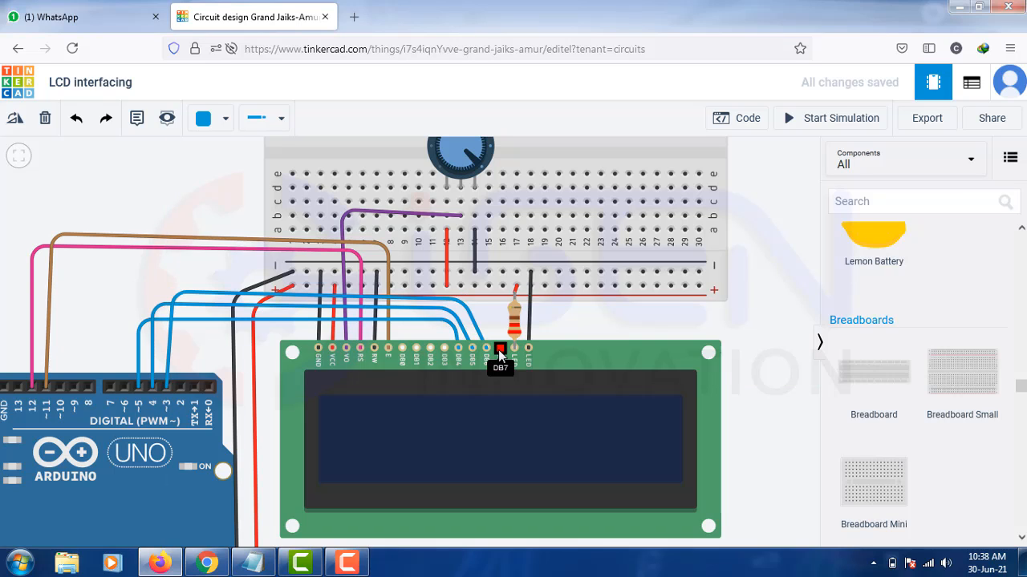
pyautogui.click(499, 350)
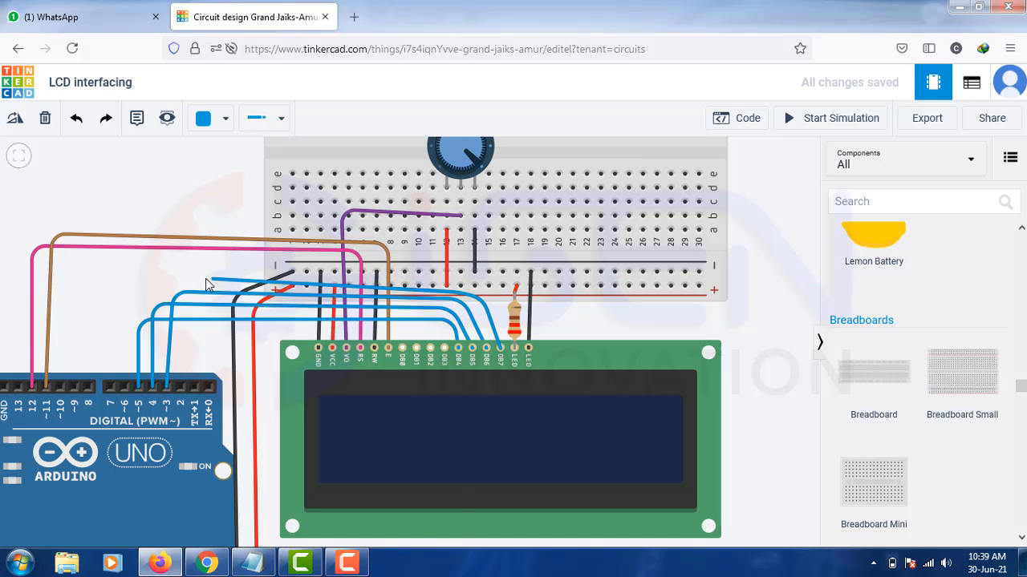
pyautogui.click(180, 390)
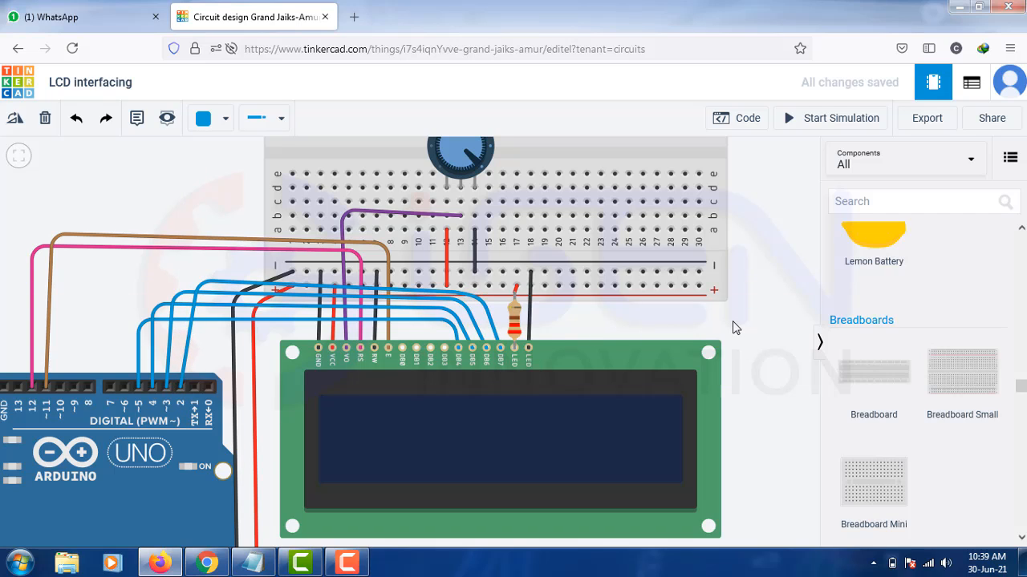
# Show the Arduino's code in Text mode and delete the entire default sketch.
pyautogui.scroll(-2, 752, 330)
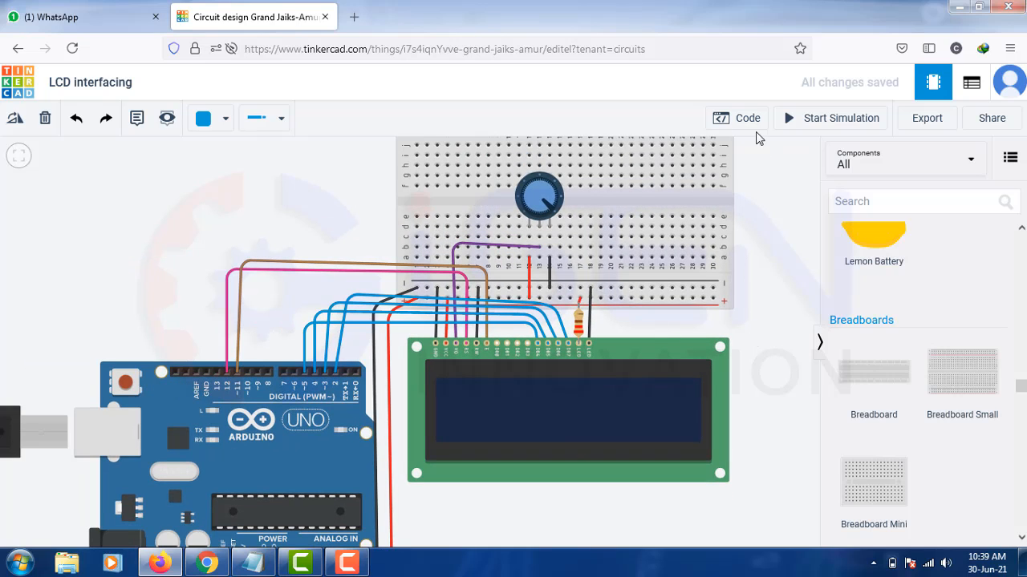
pyautogui.click(748, 125)
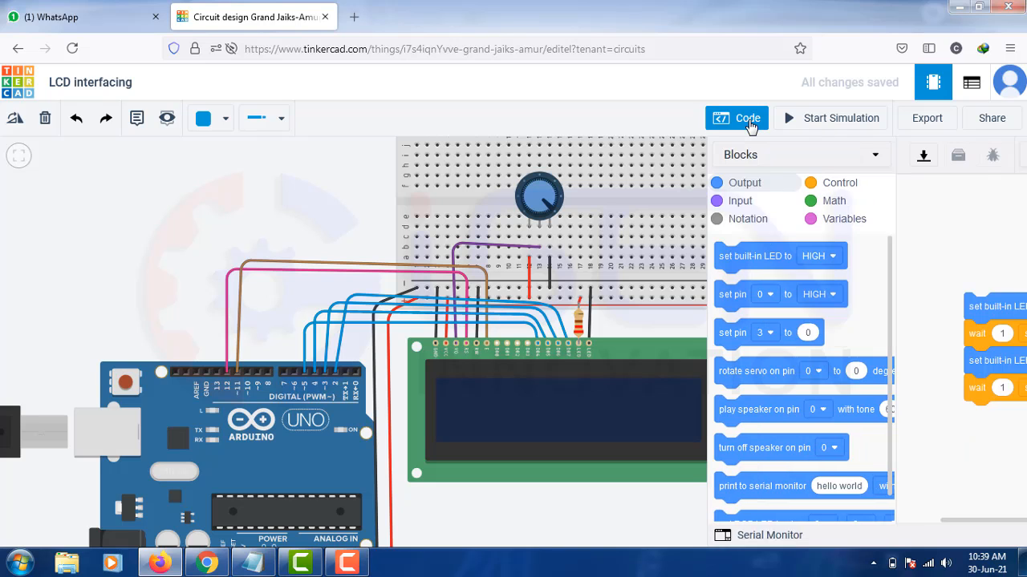
pyautogui.click(667, 156)
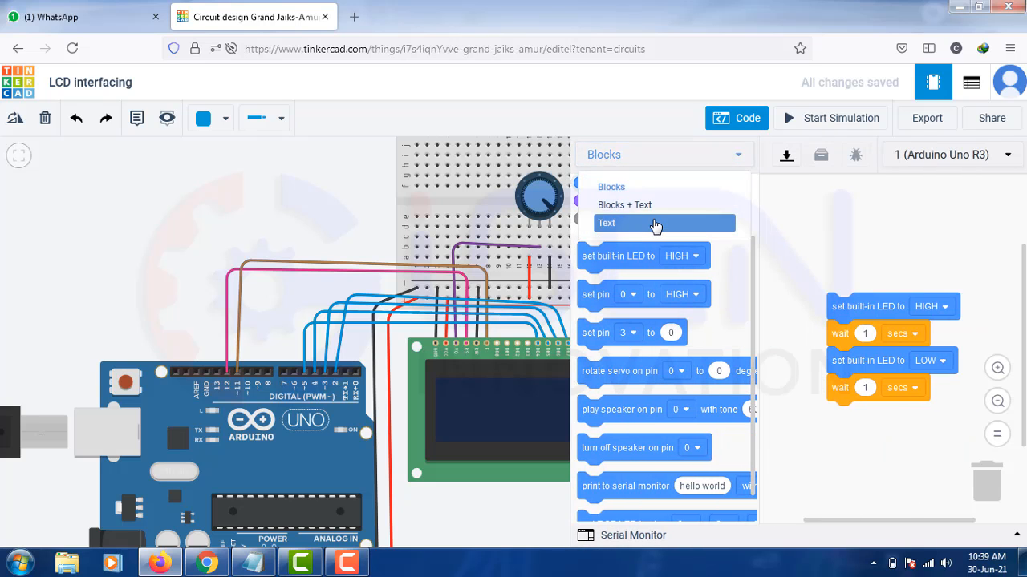
pyautogui.click(654, 223)
pyautogui.click(530, 225)
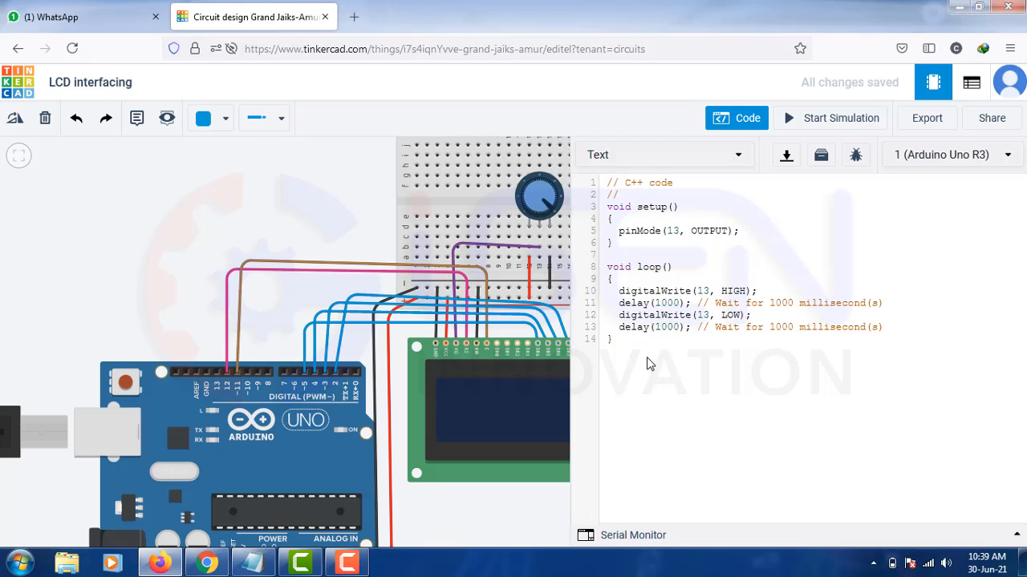
pyautogui.moveTo(627, 339); pyautogui.dragTo(617, 161)
pyautogui.press('BackSpace')
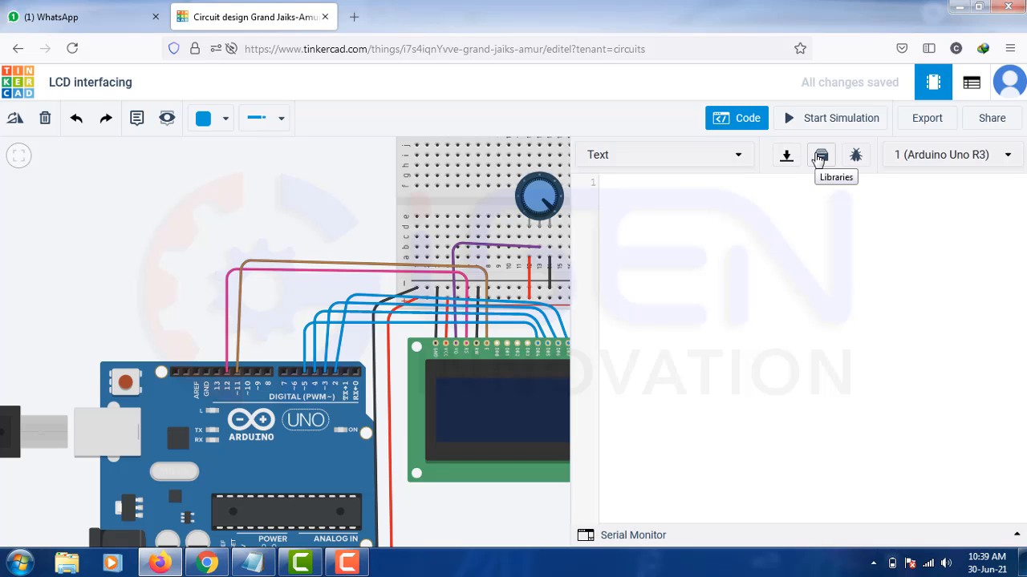
# Include the LiquidCrystal library in the empty sketch.
pyautogui.click(819, 158)
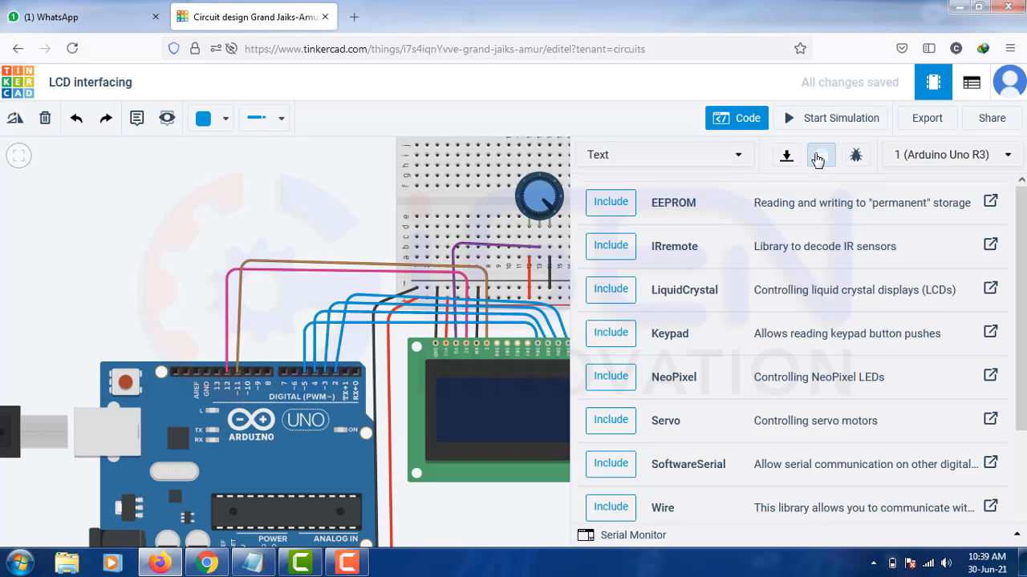
pyautogui.click(600, 293)
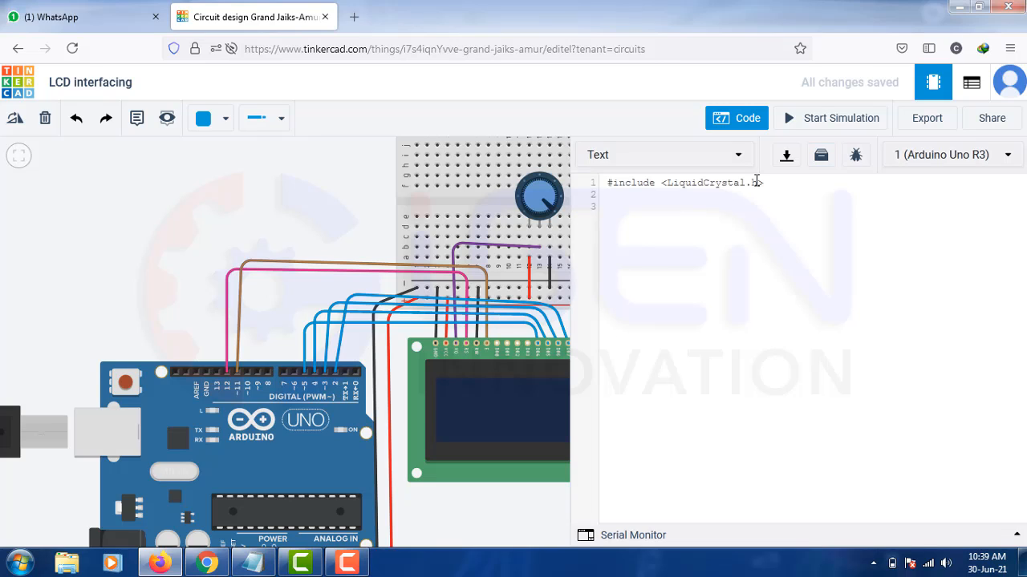
# Copy the complete LCD sketch from Notepad and paste it into the Tinkercad code editor in place of the #include line.
pyautogui.moveTo(777, 184); pyautogui.dragTo(598, 186)
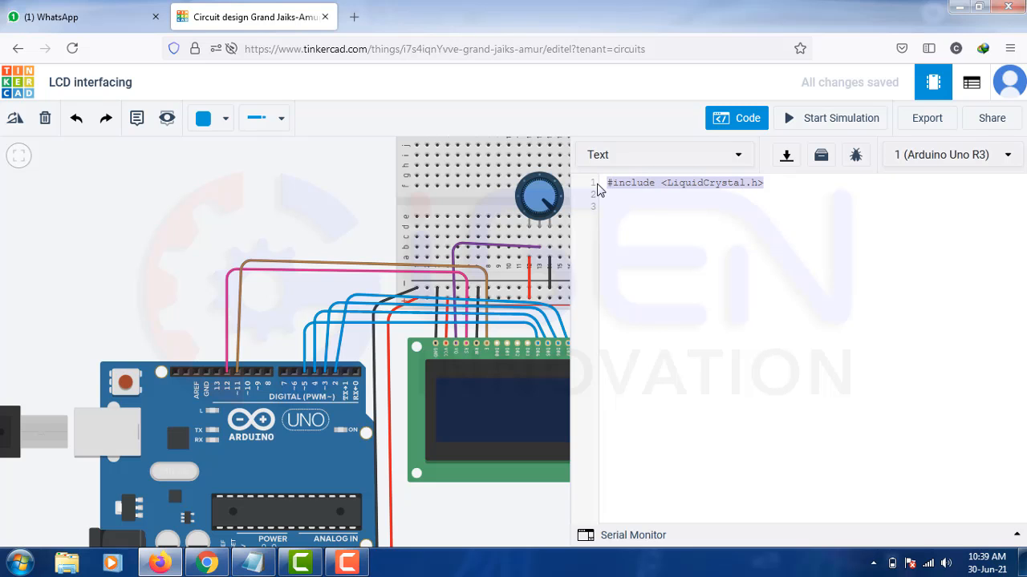
pyautogui.click(253, 563)
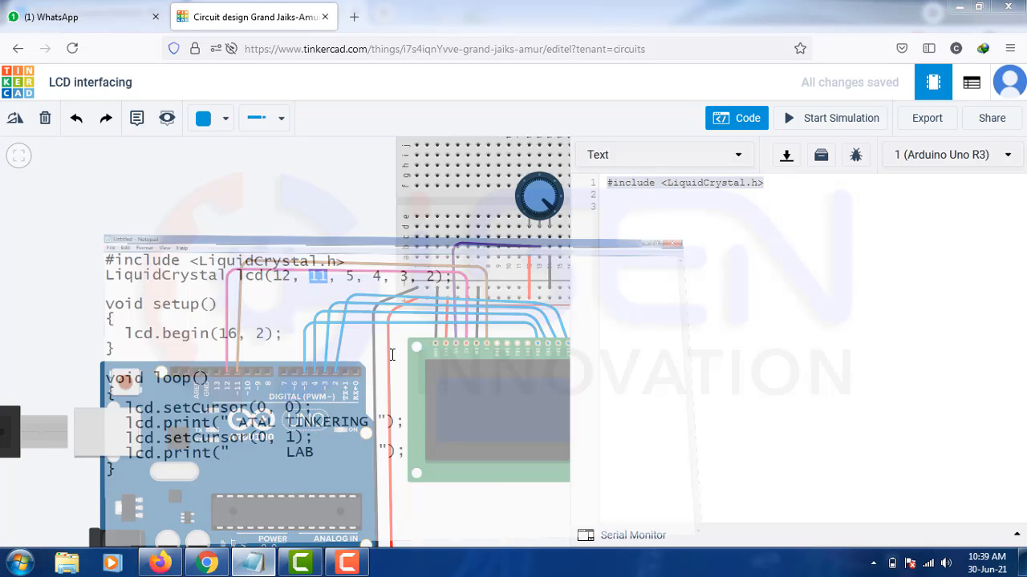
pyautogui.moveTo(2, 76); pyautogui.dragTo(4, 48)
pyautogui.hotkey('ctrl', 'c')
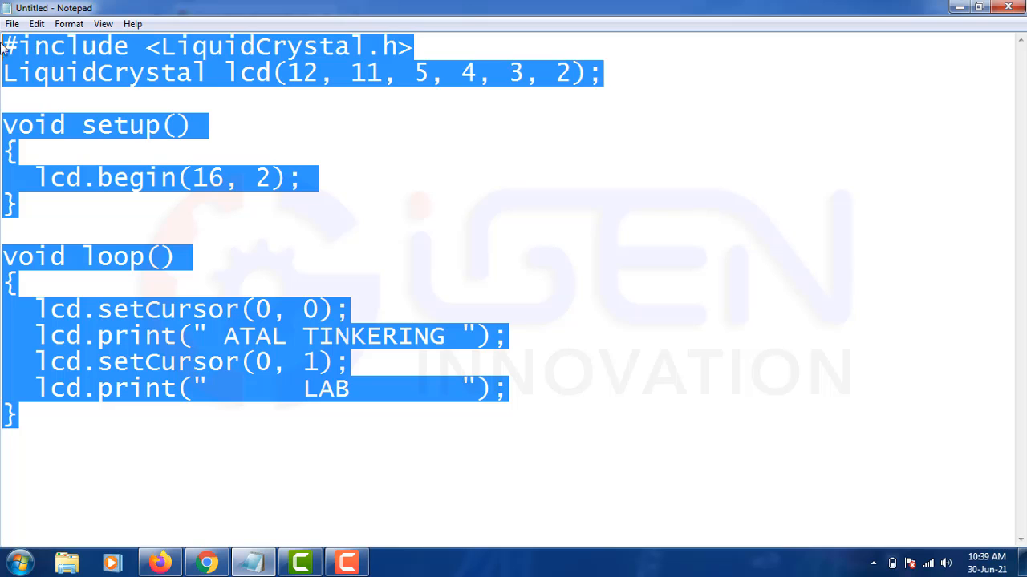
pyautogui.click(959, 8)
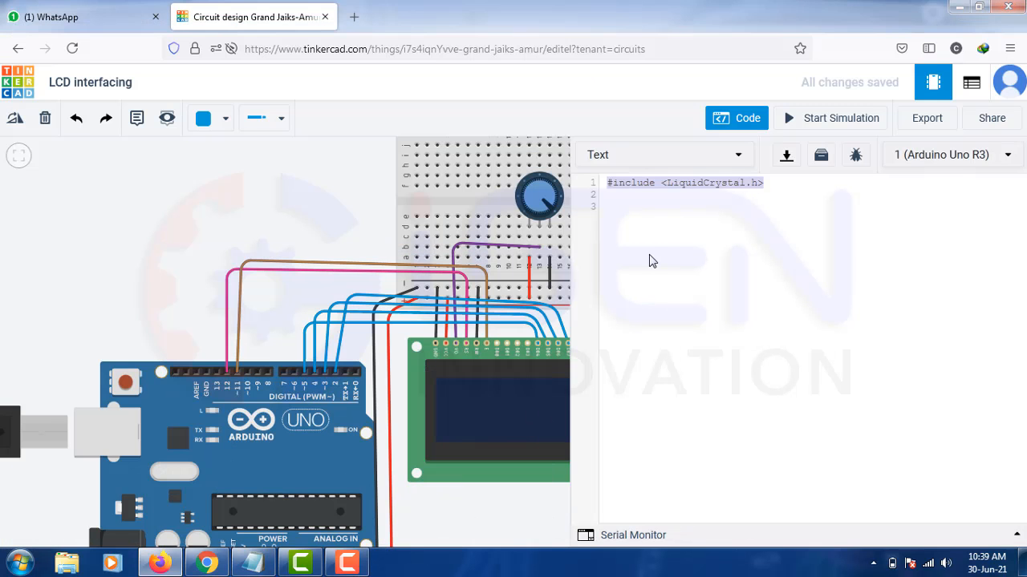
pyautogui.hotkey('ctrl', 'v')
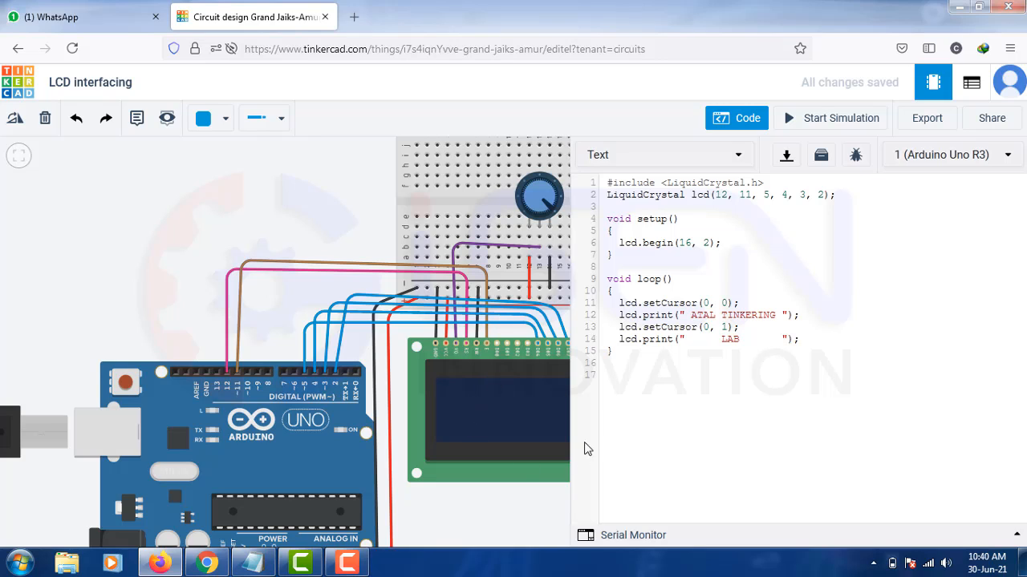
# Review the pasted sketch against the circuit: the LiquidCrystal pin list, lcd.begin(16, 2), and the setCursor and print lines.
pyautogui.click(777, 428)
pyautogui.moveTo(693, 242); pyautogui.dragTo(678, 242)
pyautogui.scroll(3, 361, 405)
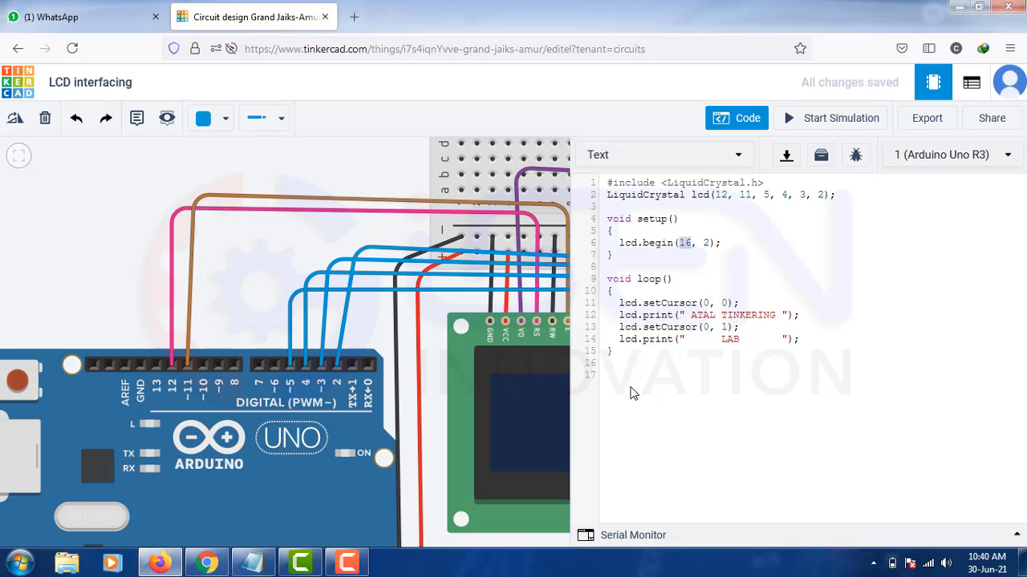
pyautogui.scroll(-5, 266, 280)
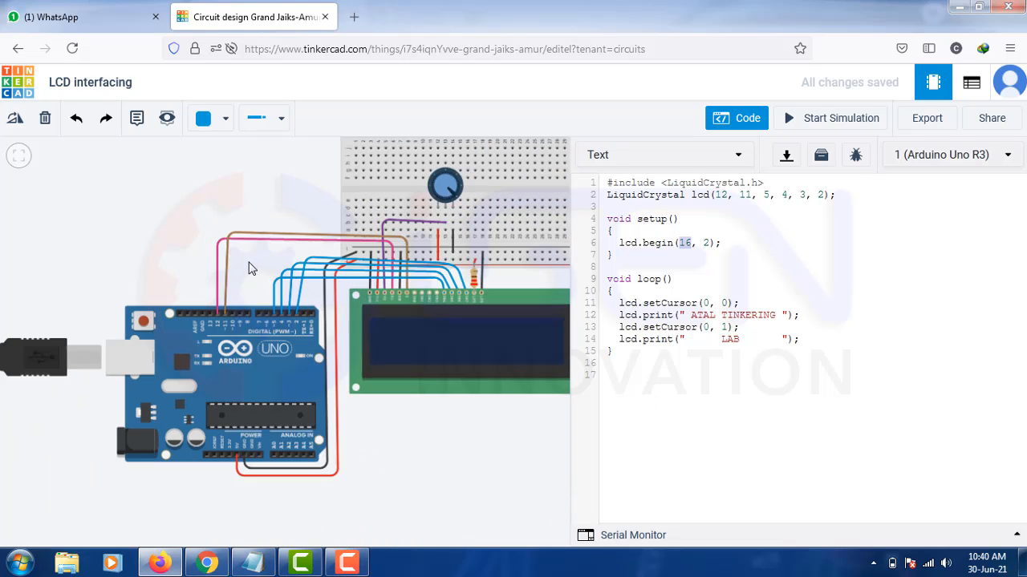
pyautogui.scroll(3, 500, 226)
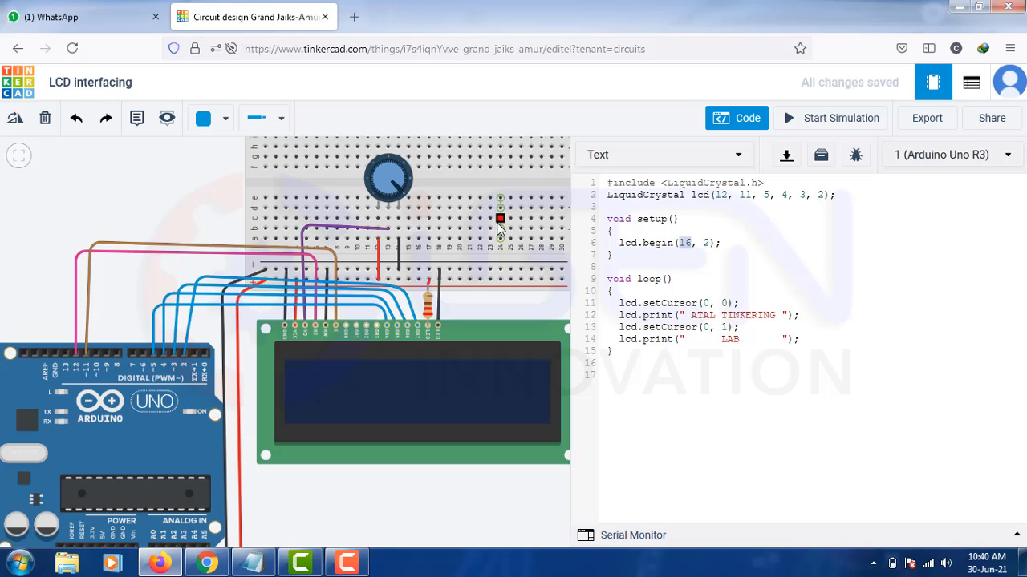
pyautogui.click(740, 255)
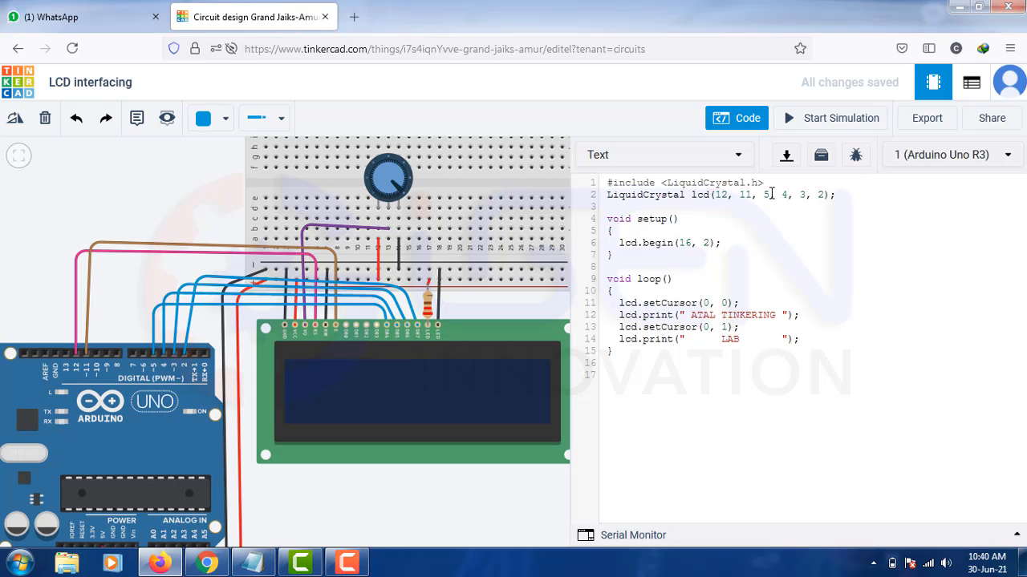
pyautogui.moveTo(782, 182); pyautogui.dragTo(867, 218)
pyautogui.click(867, 218)
pyautogui.doubleClick(719, 195)
pyautogui.doubleClick(745, 194)
pyautogui.moveTo(738, 244); pyautogui.dragTo(620, 246)
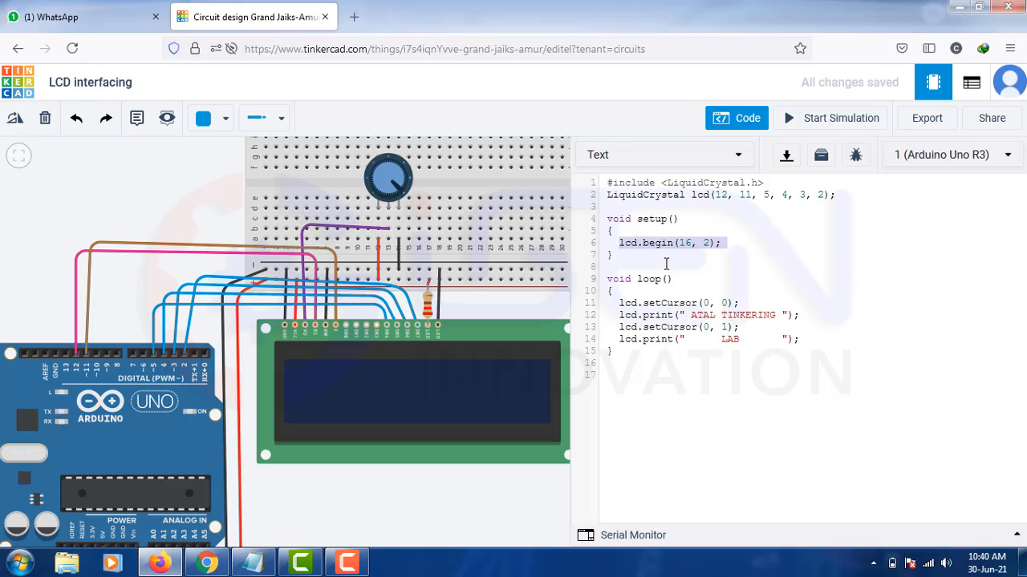
pyautogui.moveTo(728, 303); pyautogui.dragTo(707, 303)
pyautogui.moveTo(804, 315); pyautogui.dragTo(616, 315)
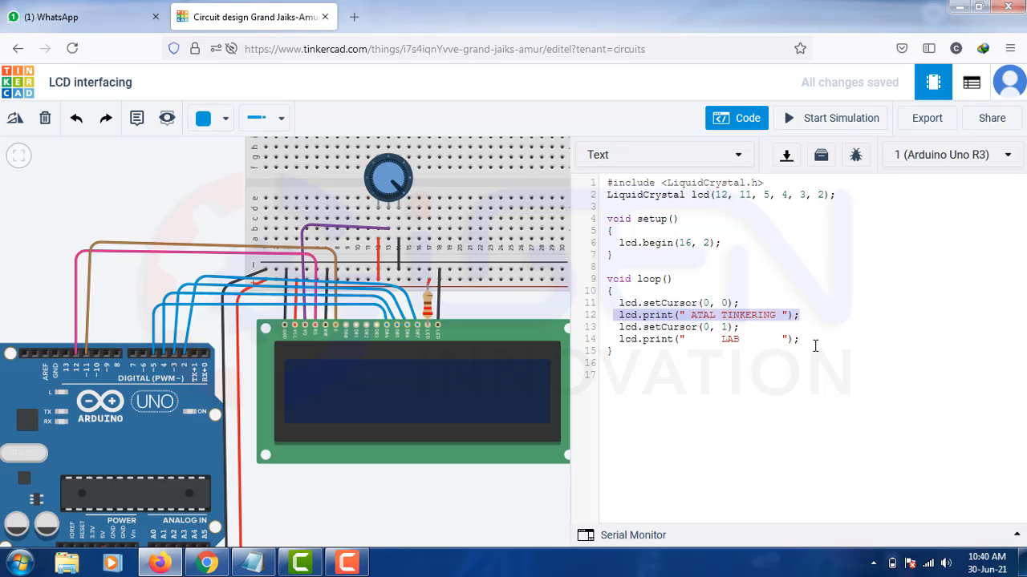
# Run the simulation, try the contrast potentiometer on the breadboard, and stop the simulation.
pyautogui.click(830, 119)
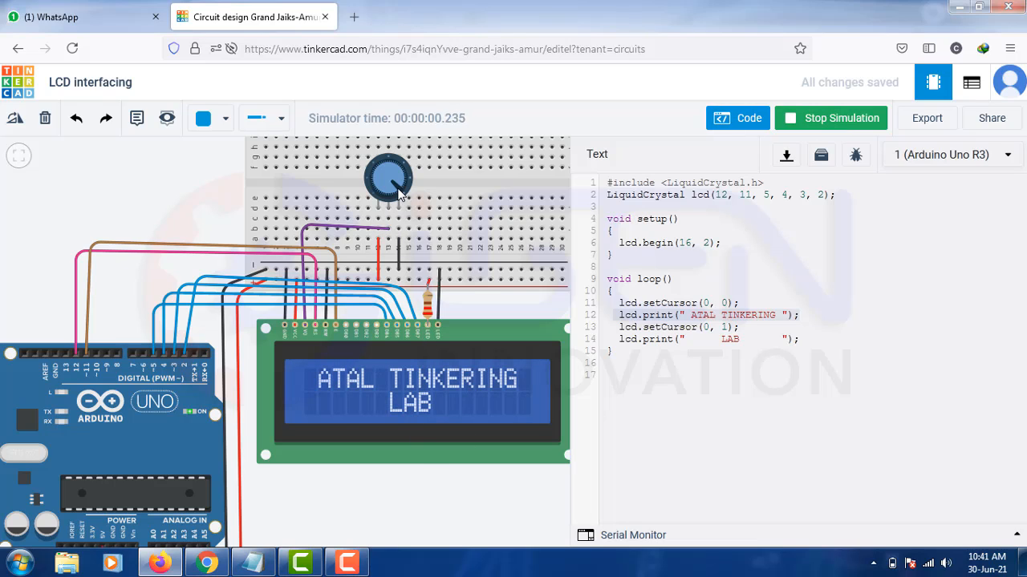
pyautogui.moveTo(399, 192)
pyautogui.mouseDown()
pyautogui.moveTo(409, 177)
pyautogui.moveTo(398, 207)
pyautogui.moveTo(411, 181)
pyautogui.moveTo(381, 158)
pyautogui.moveTo(370, 167)
pyautogui.moveTo(375, 185)
pyautogui.moveTo(392, 166)
pyautogui.moveTo(416, 191)
pyautogui.moveTo(401, 202)
pyautogui.mouseUp()
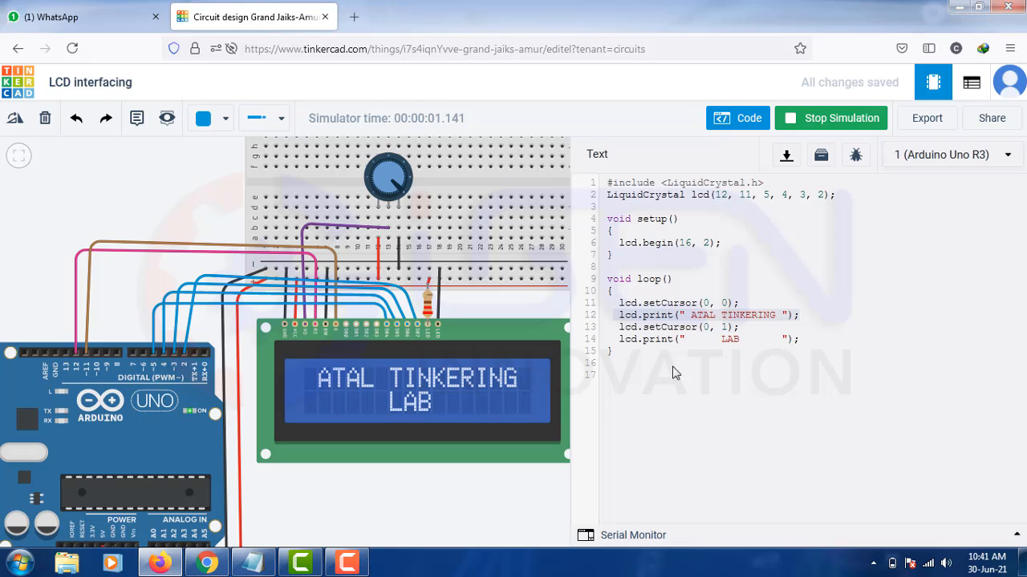
pyautogui.click(830, 124)
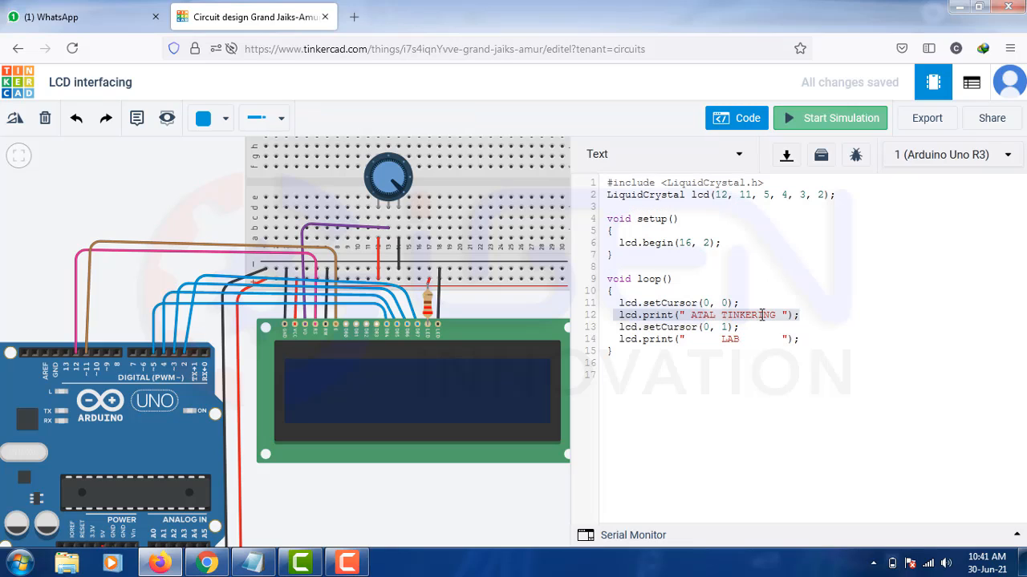
# Add delay(3000); and lcd.clear(); after the LAB print line in the loop, with a blank line before and after them.
pyautogui.moveTo(776, 340); pyautogui.dragTo(698, 343)
pyautogui.click(822, 341)
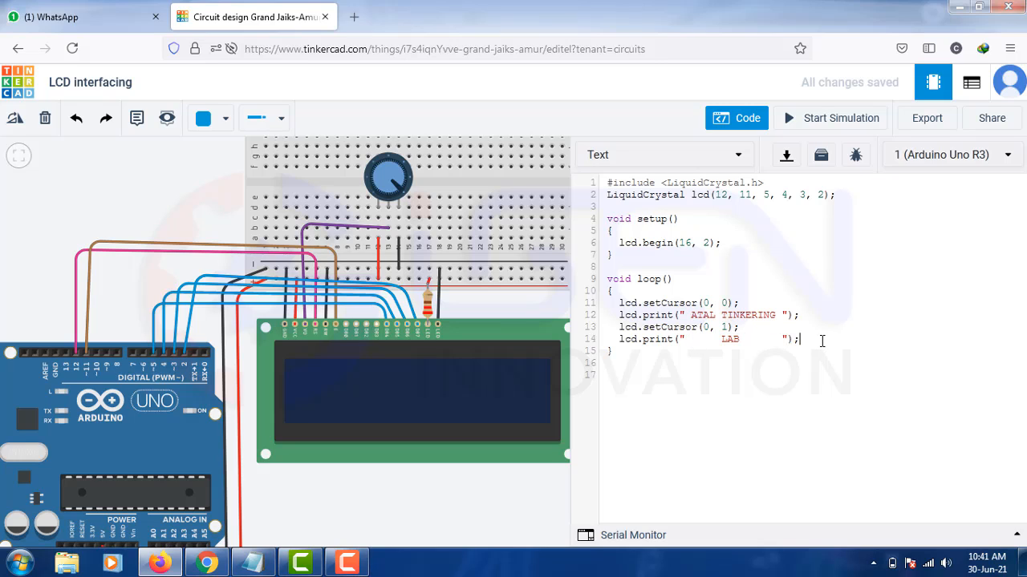
pyautogui.press('Return')
pyautogui.press('Return')
pyautogui.write('delay(3000);')
pyautogui.press('Return')
pyautogui.write('lcd.clear(')
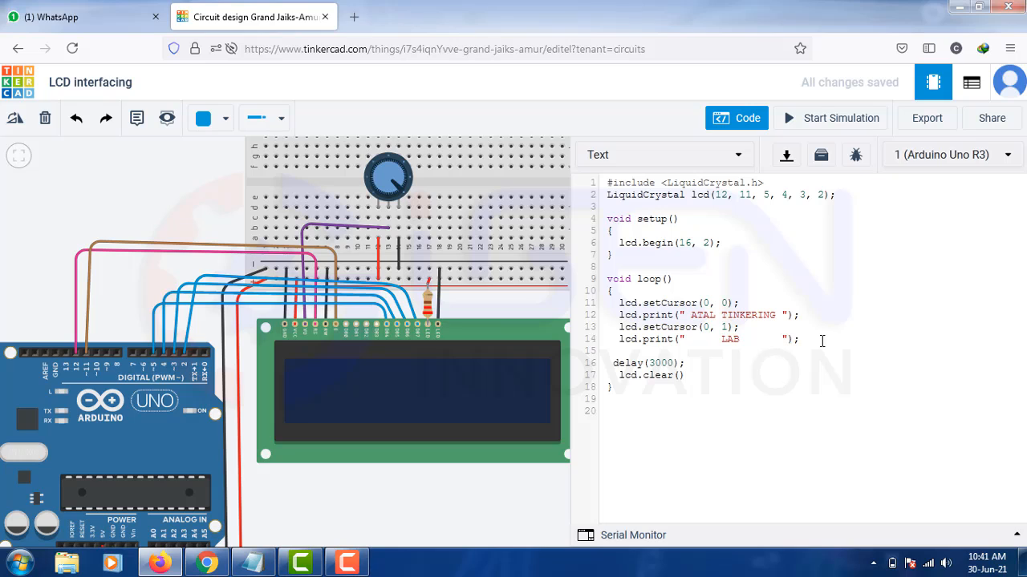
pyautogui.write(');')
pyautogui.press('Return')
# Duplicate the loop's two setCursor and print pairs below the lcd.clear(); line.
pyautogui.moveTo(814, 340); pyautogui.dragTo(601, 303)
pyautogui.hotkey('ctrl', 'c')
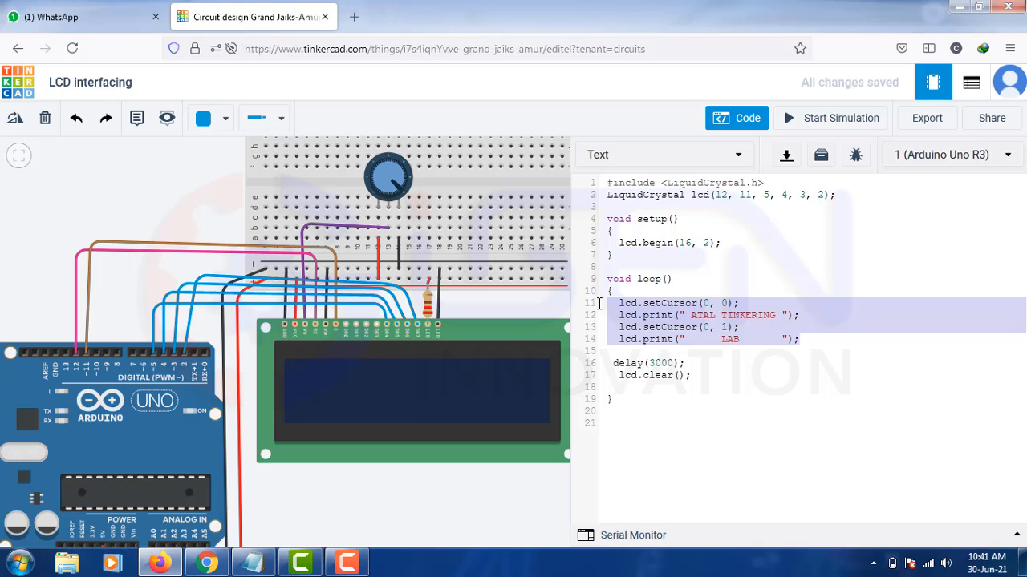
pyautogui.click(707, 382)
pyautogui.hotkey('ctrl', 'v')
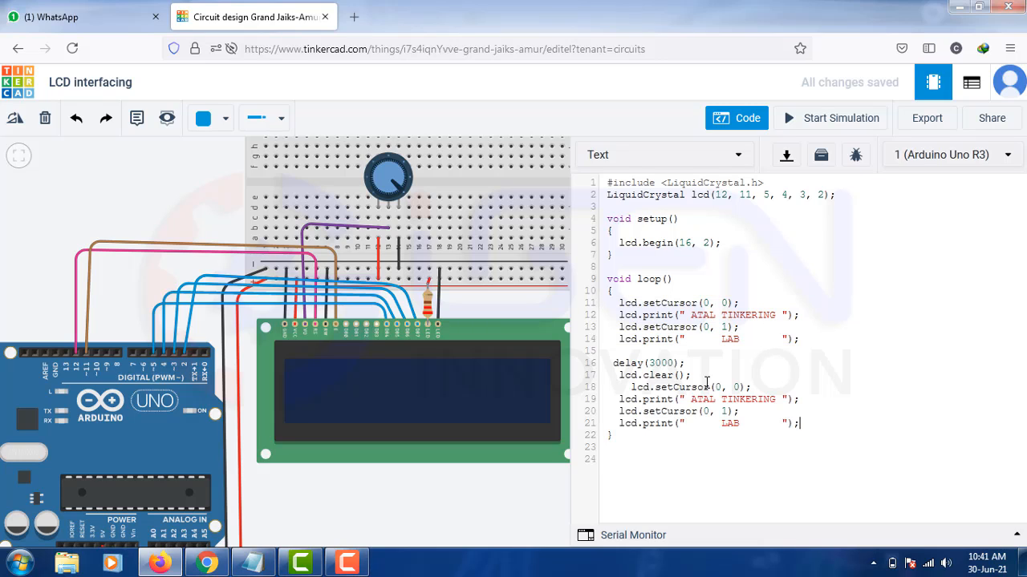
# Change the copied ATAL TINKERING message to "IGEN INNOVATION " without the leading space.
pyautogui.moveTo(777, 398); pyautogui.dragTo(691, 403)
pyautogui.write('IGEN ')
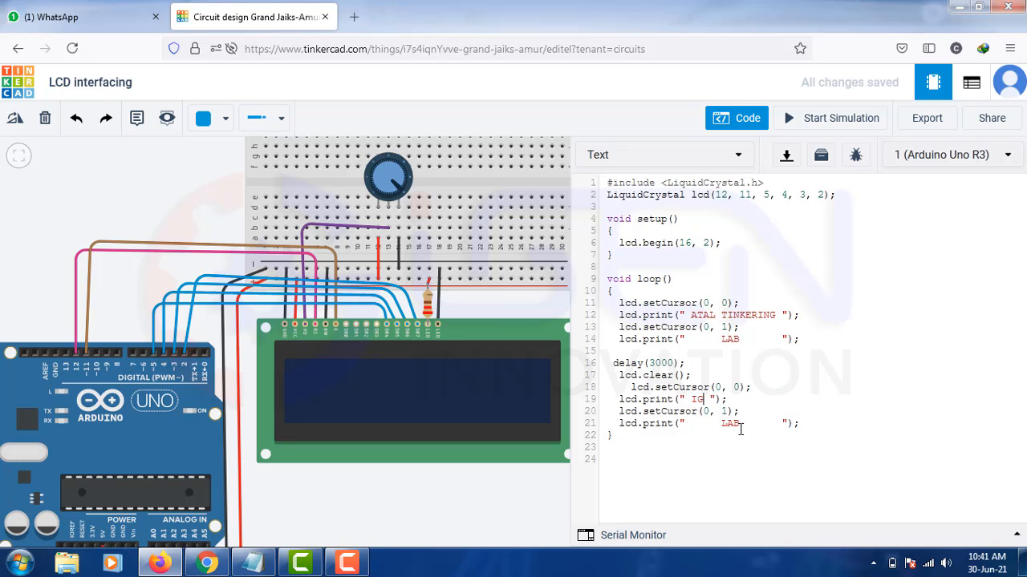
pyautogui.write('INNOVATION')
pyautogui.click(691, 399)
pyautogui.press('BackSpace')
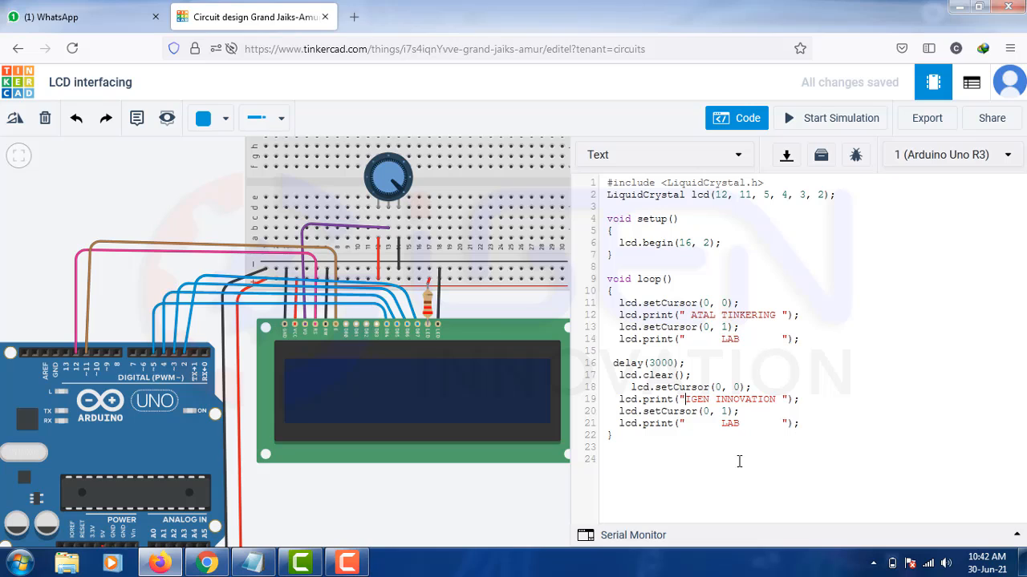
# Replace the text of the copied LAB print line with STEM EDU, padded with spaces to centre it on the display.
pyautogui.moveTo(776, 424); pyautogui.dragTo(699, 425)
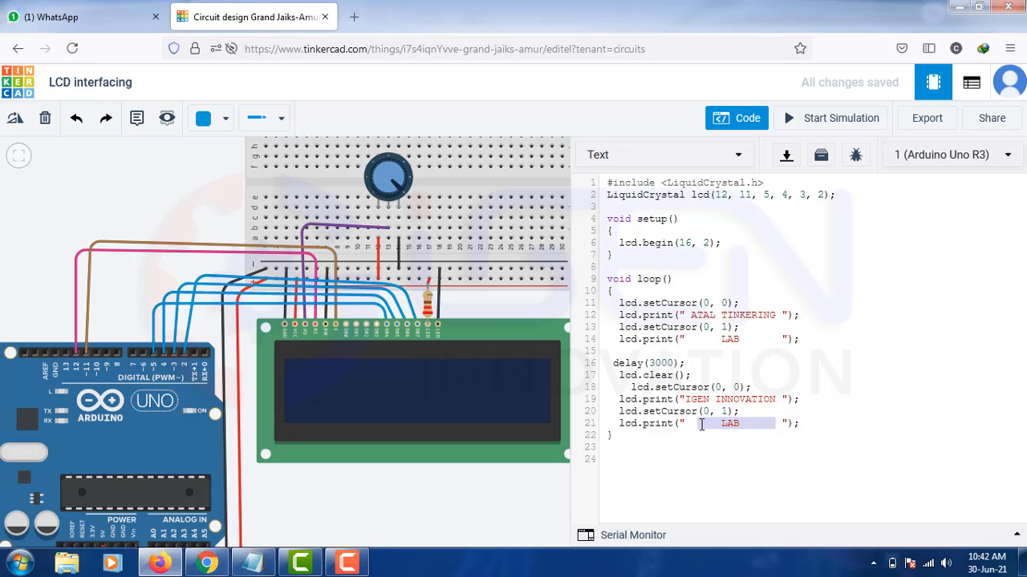
pyautogui.write('STEM')
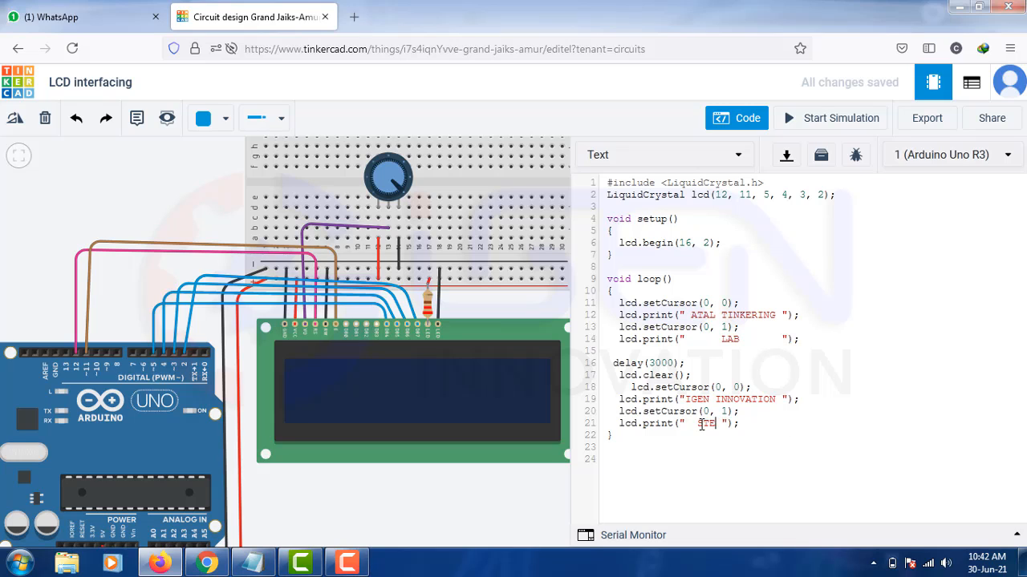
pyautogui.write(' EDU')
pyautogui.click(693, 424)
pyautogui.click(753, 423)
pyautogui.press('Up')
# Add delay(3000); and lcd.clear(); after the STEM EDU print line, and test the alternating messages in a simulation run.
pyautogui.click(812, 424)
pyautogui.press('Return')
pyautogui.write('lcd')
pyautogui.write('ela')
pyautogui.write('y')
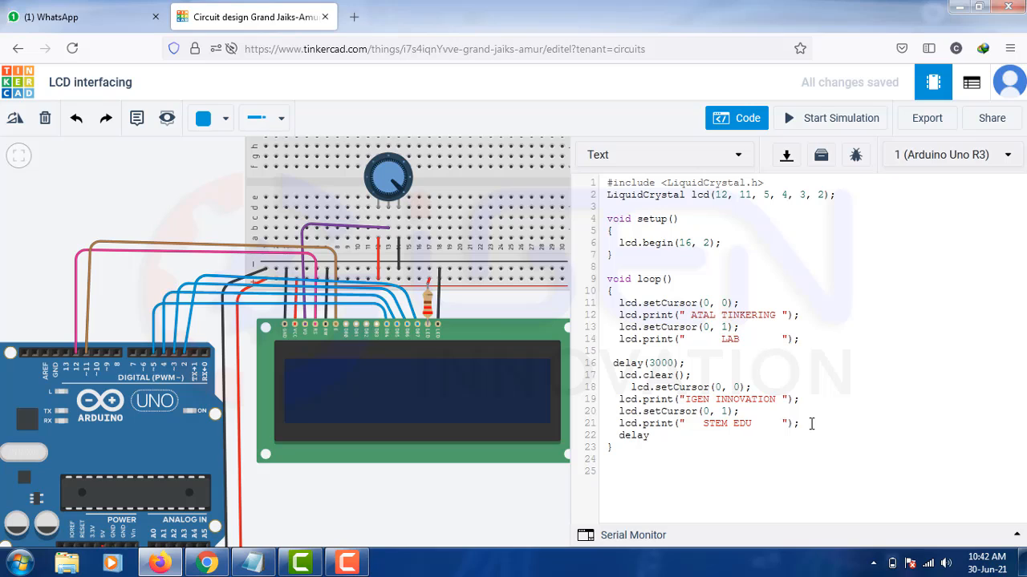
pyautogui.write('(3000);')
pyautogui.press('Return')
pyautogui.write('lcd.clear();')
pyautogui.click(820, 125)
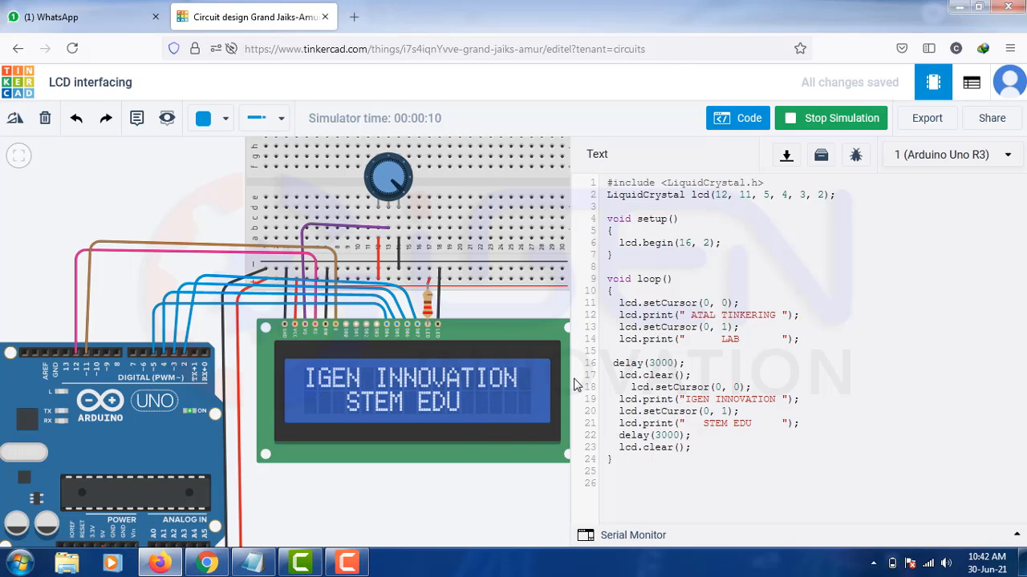
pyautogui.click(828, 120)
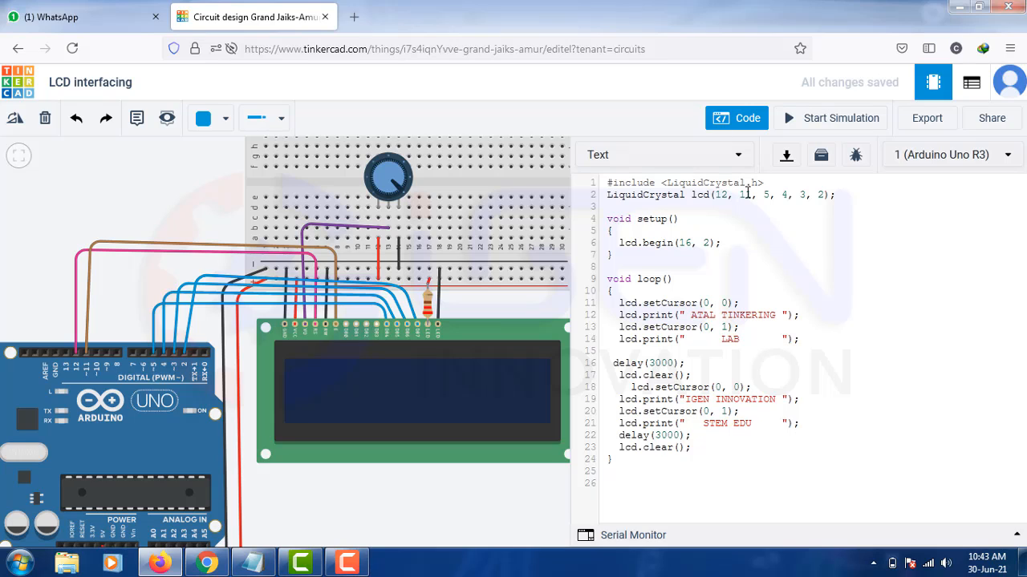
# Review the #include line, the LiquidCrystal pin list and the first lcd.setCursor(0, 0); line in the sketch.
pyautogui.moveTo(848, 195); pyautogui.dragTo(707, 197)
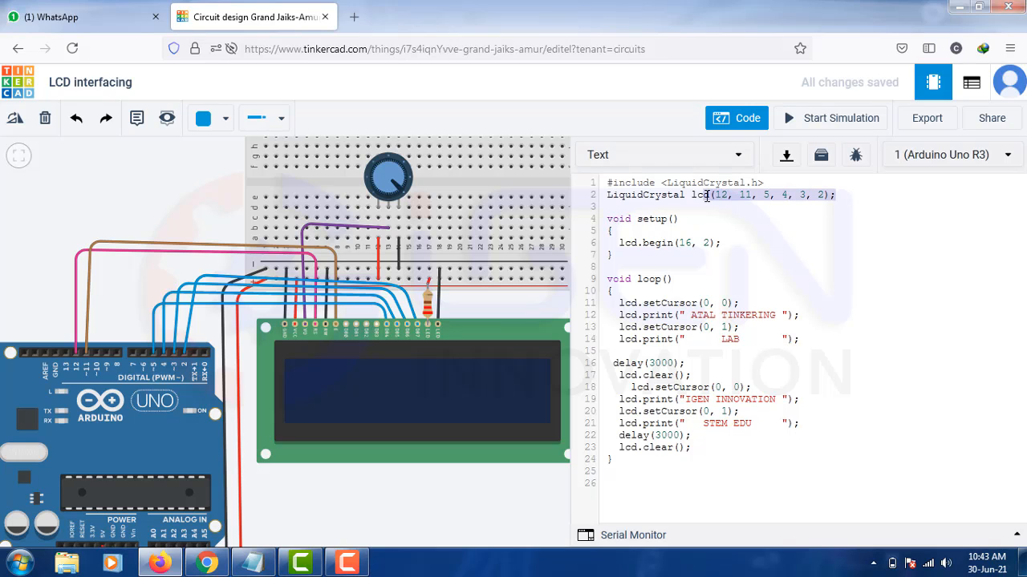
pyautogui.click(709, 227)
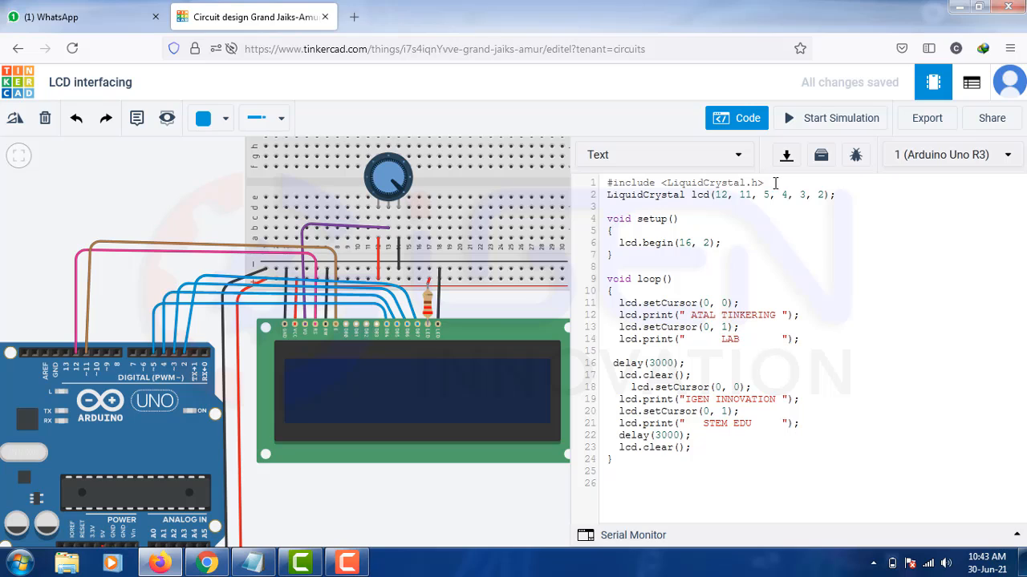
pyautogui.moveTo(775, 183); pyautogui.dragTo(596, 196)
pyautogui.click(809, 272)
pyautogui.moveTo(619, 303); pyautogui.dragTo(747, 303)
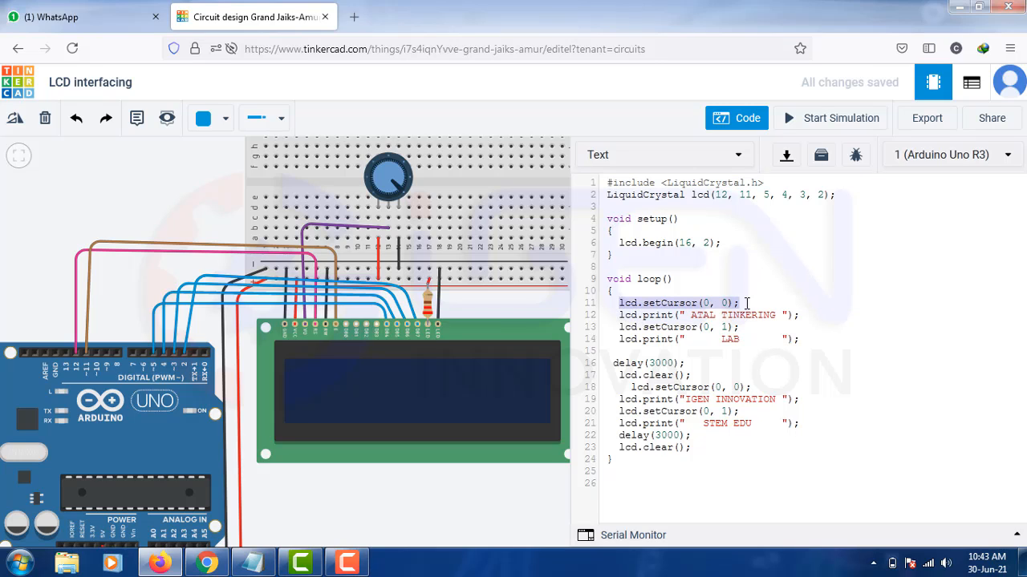
pyautogui.click(814, 360)
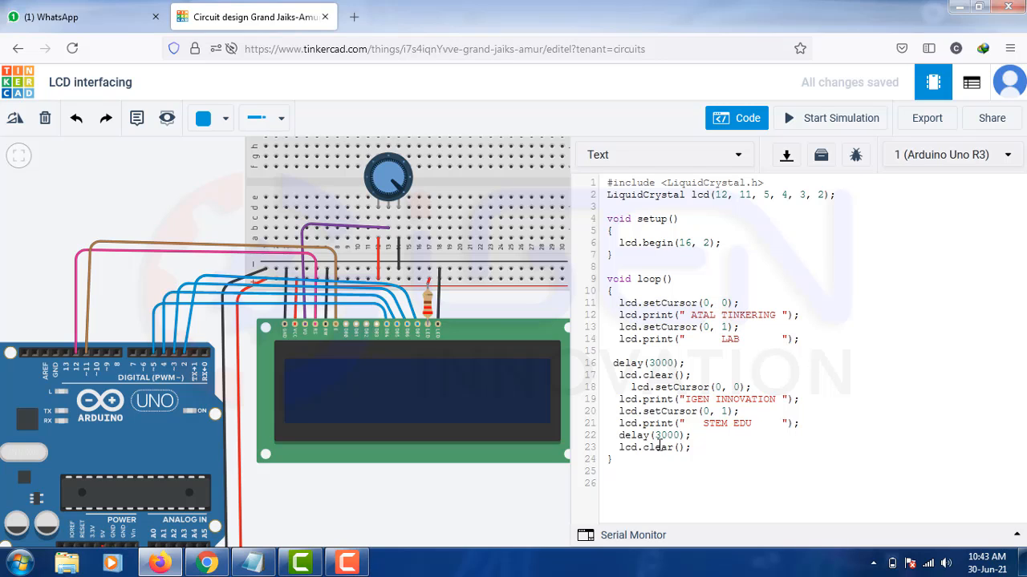
# Delete the loop code between the first setCursor line and the final lcd.clear();, and set the cursor column to 5.
pyautogui.moveTo(699, 434); pyautogui.dragTo(615, 320)
pyautogui.press('Delete')
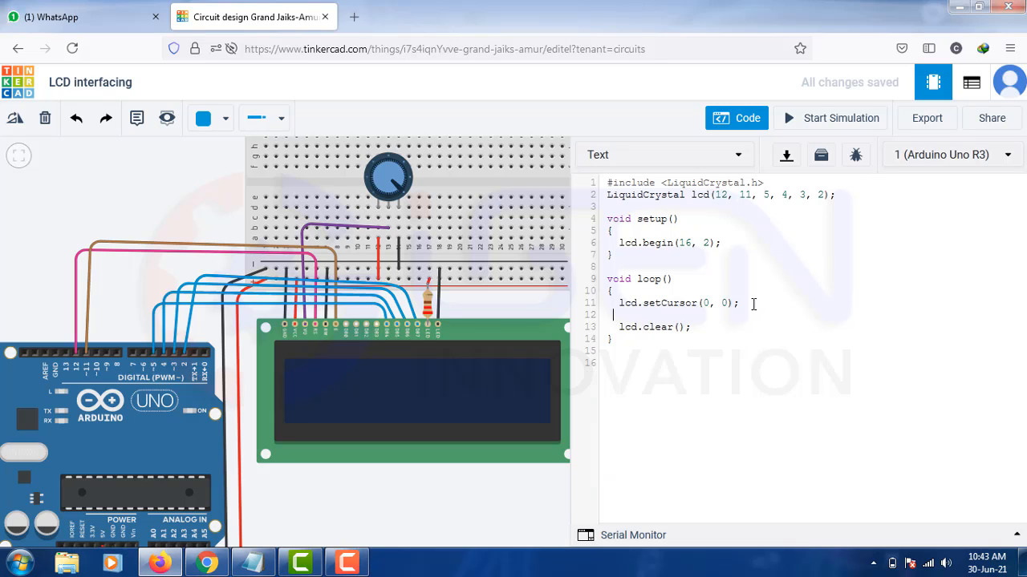
pyautogui.doubleClick(704, 302)
pyautogui.write('5')
# Add lcd.print("hello"); below the setCursor line, and briefly run and stop the simulation.
pyautogui.click(744, 304)
pyautogui.press('Return')
pyautogui.write('lcd.pr')
pyautogui.write('int')
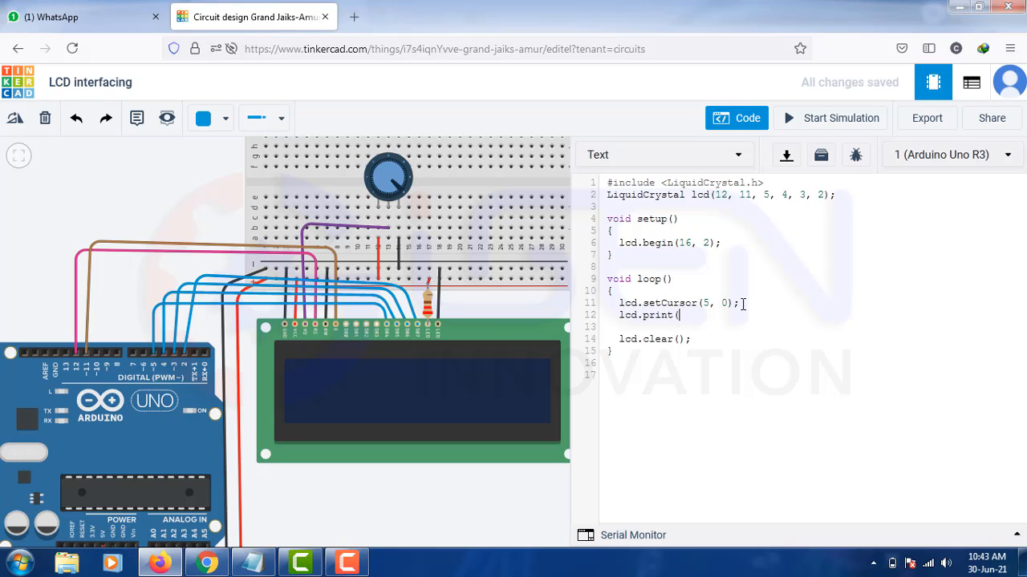
pyautogui.write('("helo')
pyautogui.write('lo");')
pyautogui.click(814, 119)
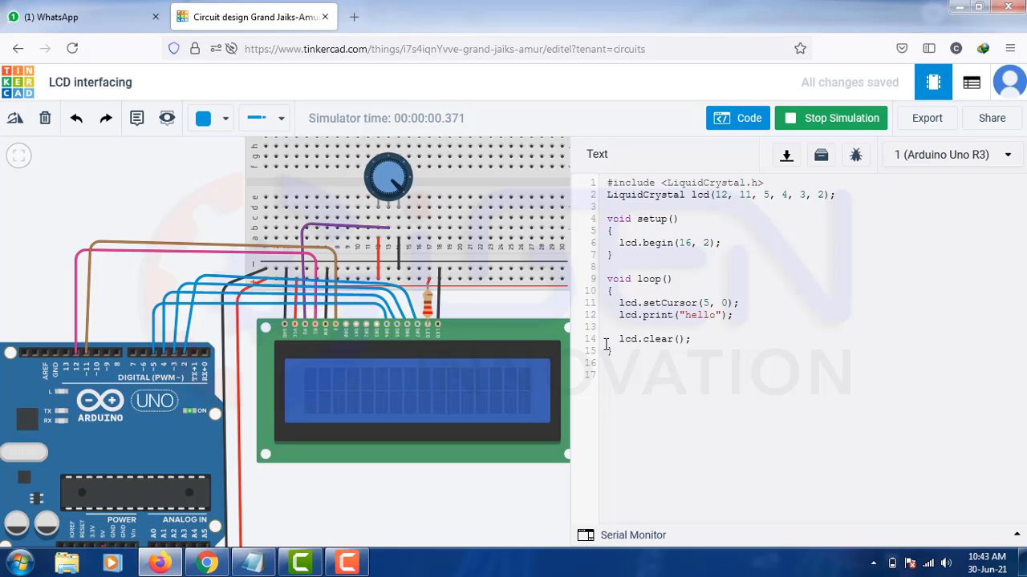
pyautogui.click(798, 119)
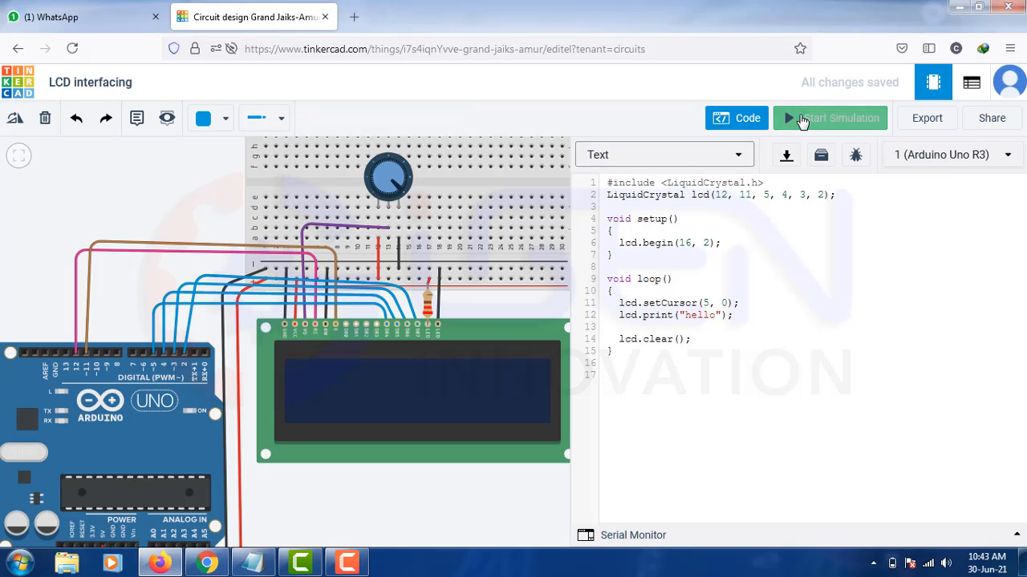
# Comment out the lcd.clear(); line with //, and run and stop the simulation to check the hello message.
pyautogui.click(610, 338)
pyautogui.write('//')
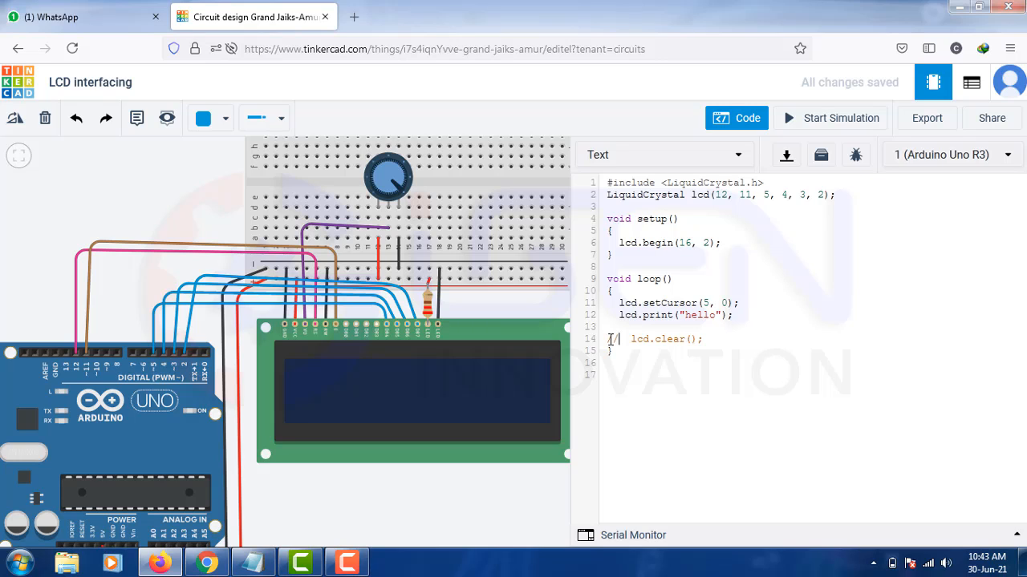
pyautogui.click(816, 122)
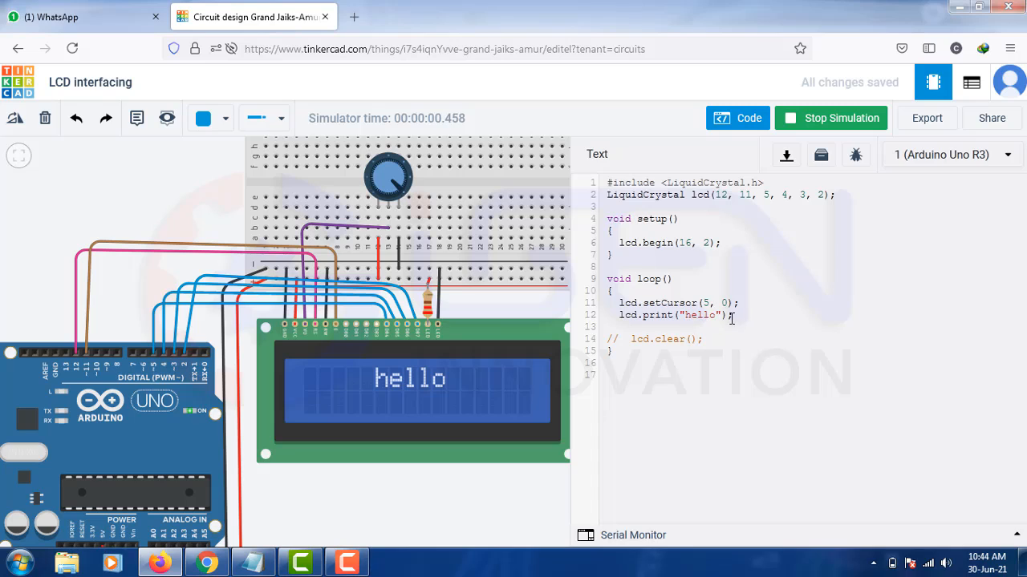
pyautogui.click(813, 119)
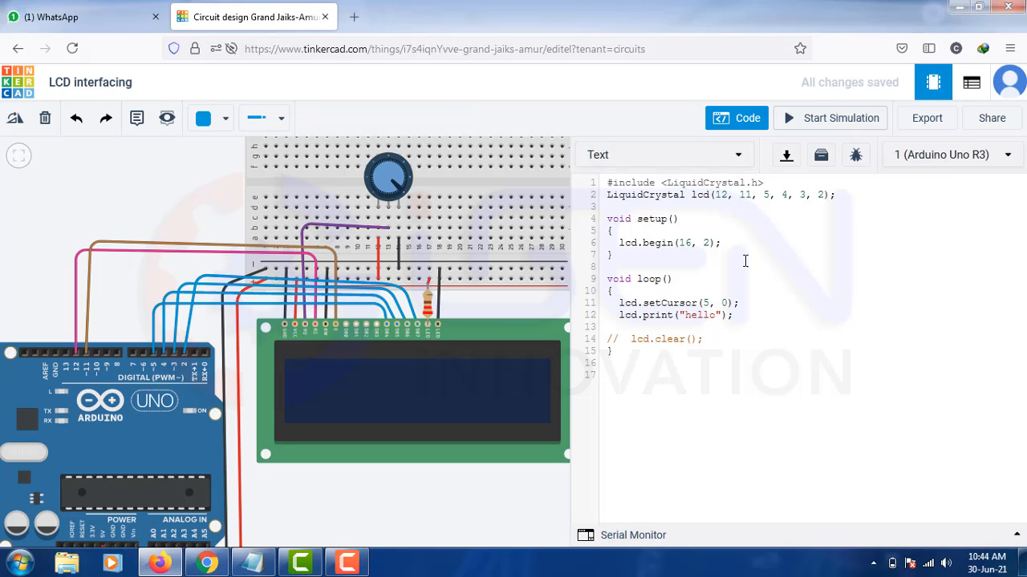
# Change the cursor row to 1 in lcd.setCursor, and run and stop the simulation to check the message's position.
pyautogui.doubleClick(725, 303)
pyautogui.write('1')
pyautogui.click(808, 126)
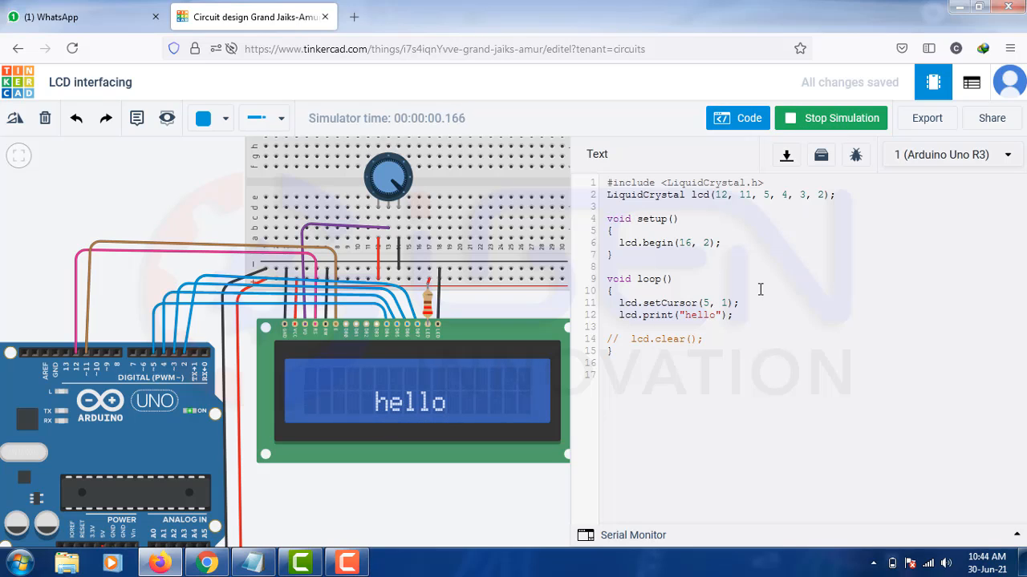
pyautogui.click(834, 118)
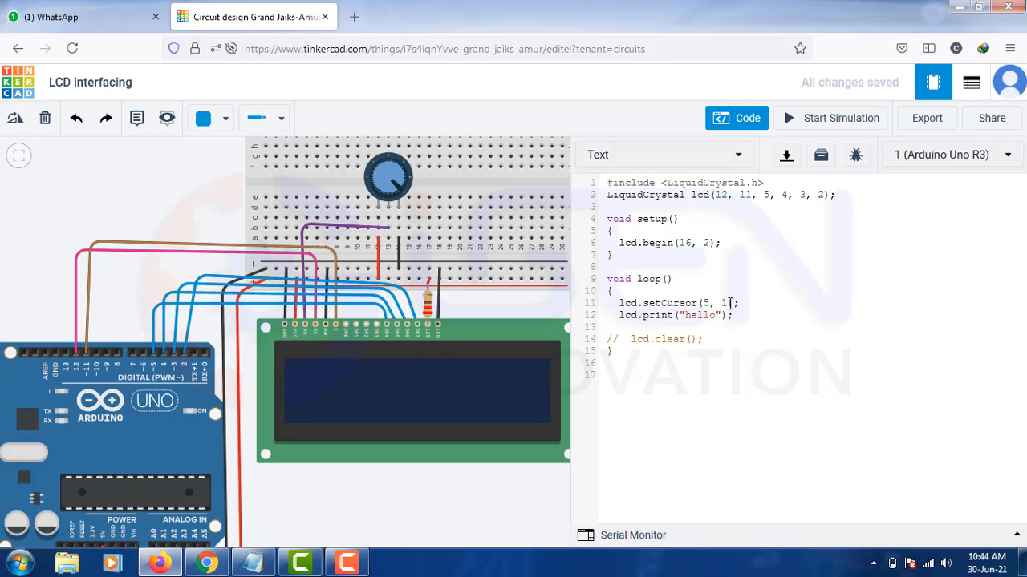